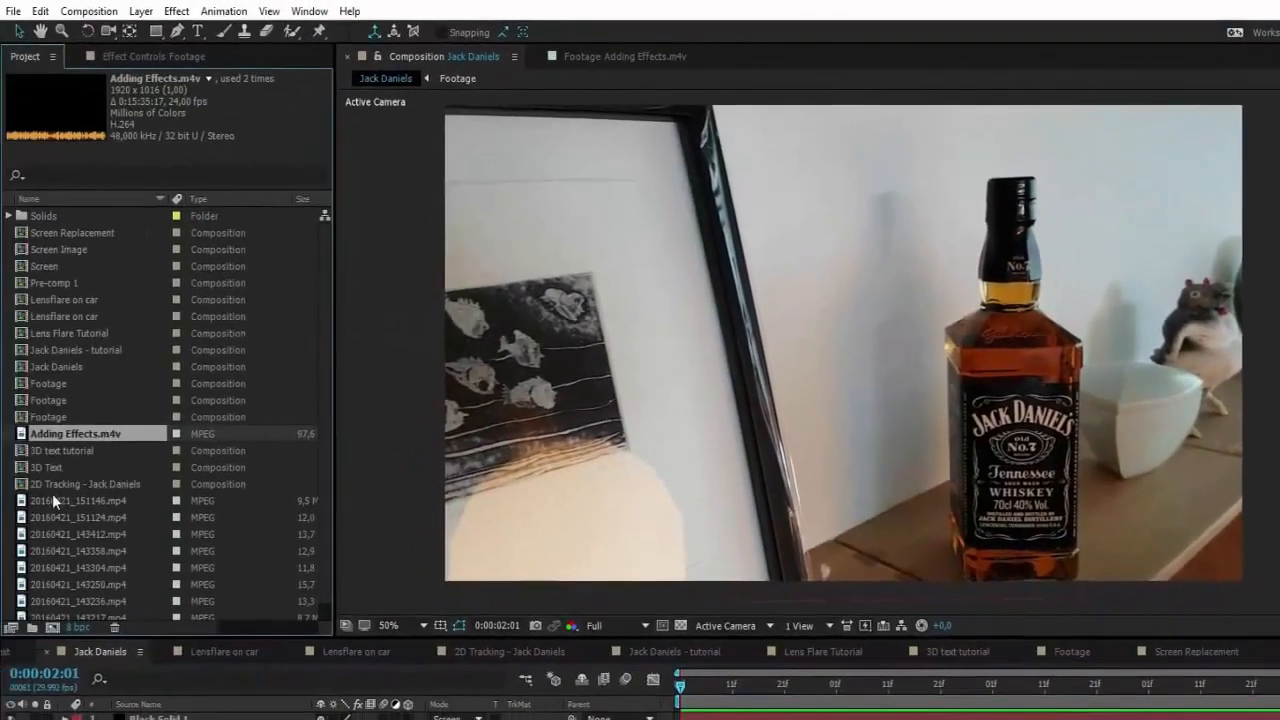
# Create a new composition from the clip 20160421_143412.mp4
pyautogui.click(52, 517)
pyautogui.click(55, 535)
pyautogui.scroll(-1, 80, 483)
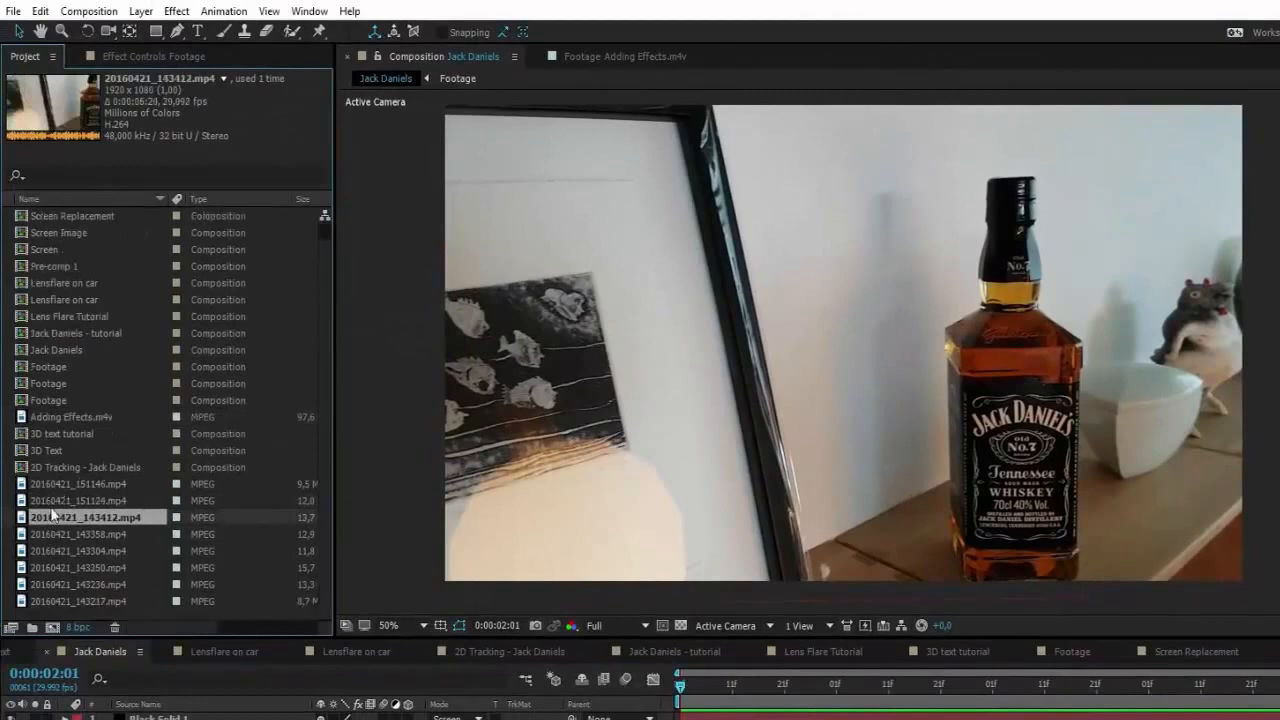
pyautogui.moveTo(59, 514); pyautogui.dragTo(52, 627)
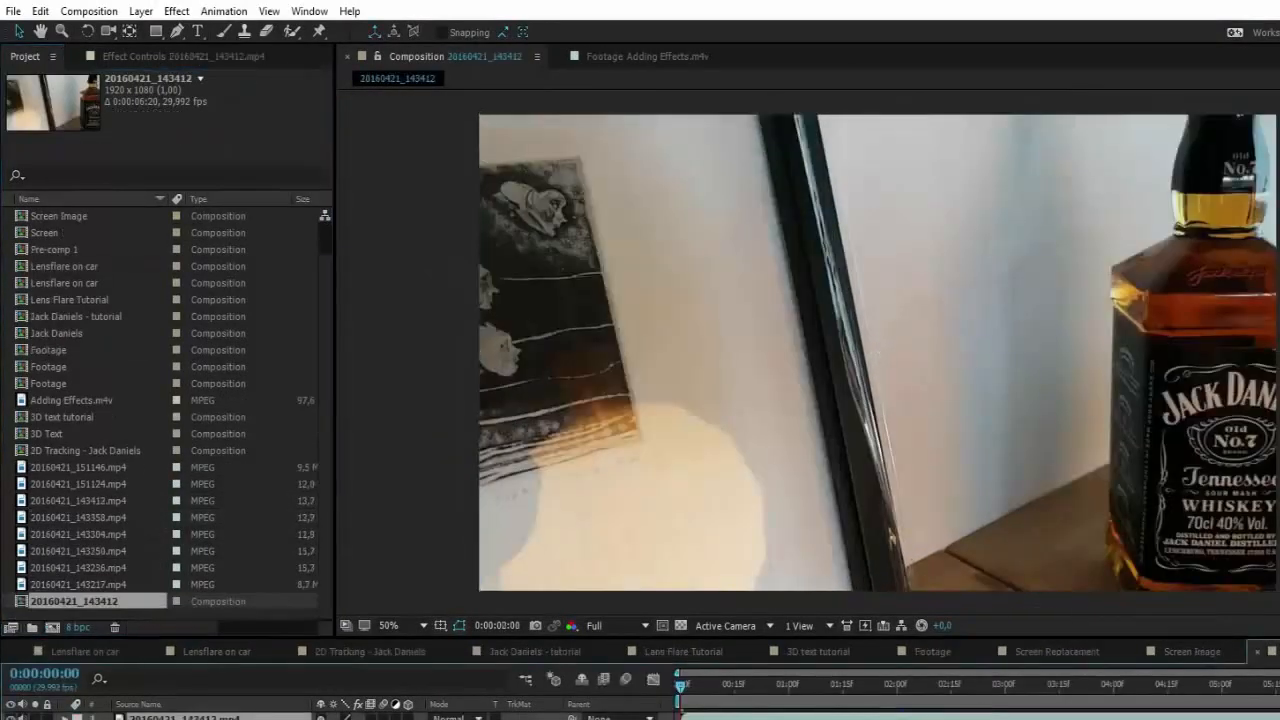
# Set the work area from 0:00:01:27 to 0:00:05:11 and trim the composition to it
pyautogui.moveTo(679, 688); pyautogui.dragTo(886, 690)
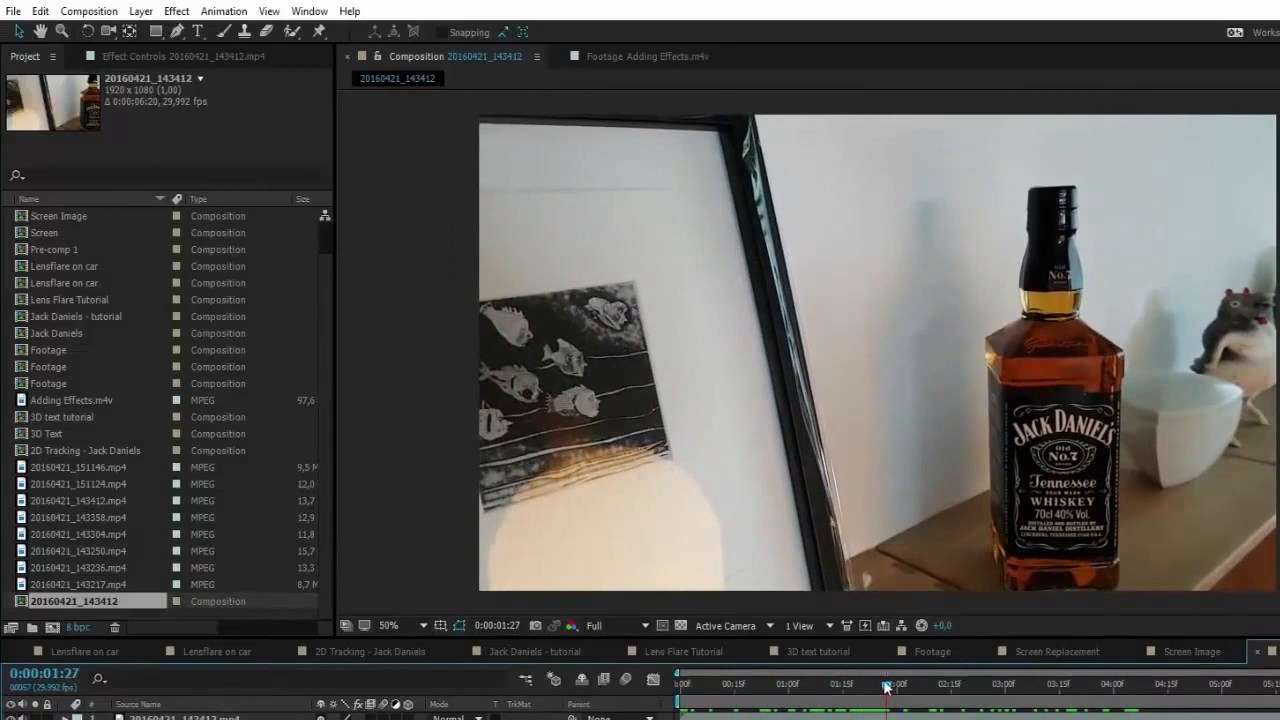
pyautogui.moveTo(886, 690); pyautogui.dragTo(1262, 685)
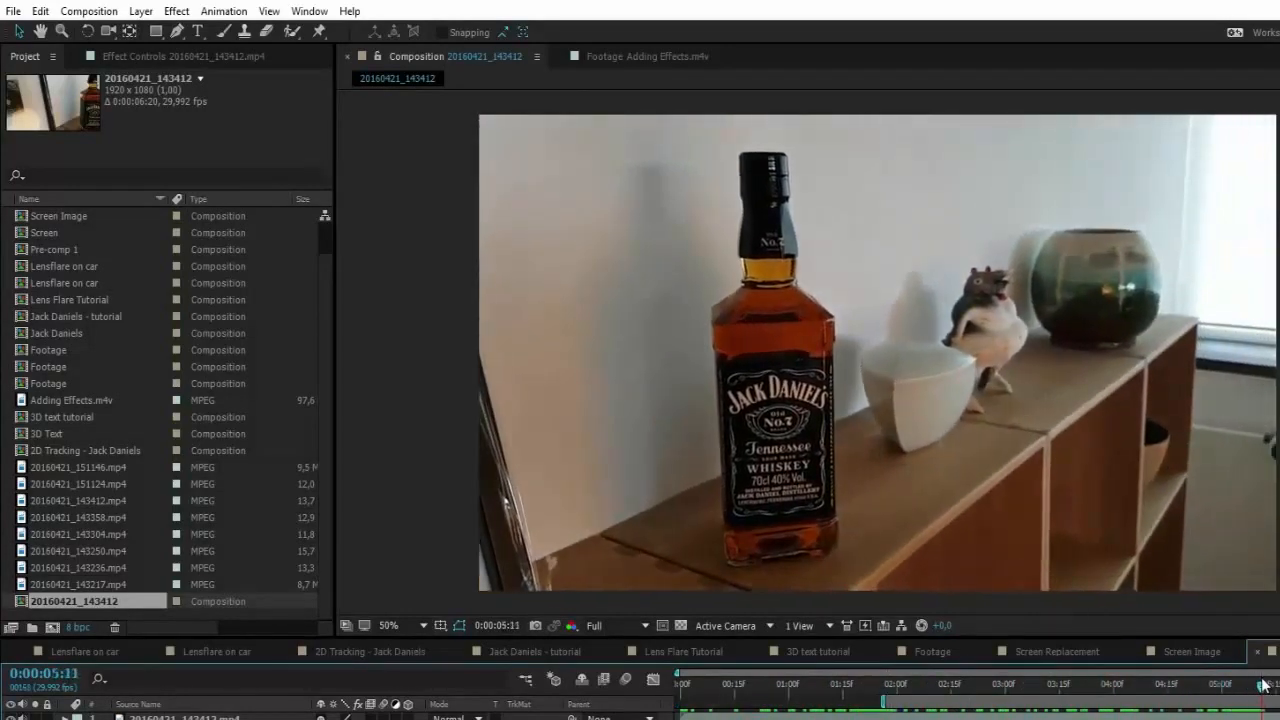
pyautogui.rightClick(1236, 704)
pyautogui.click(1262, 718)
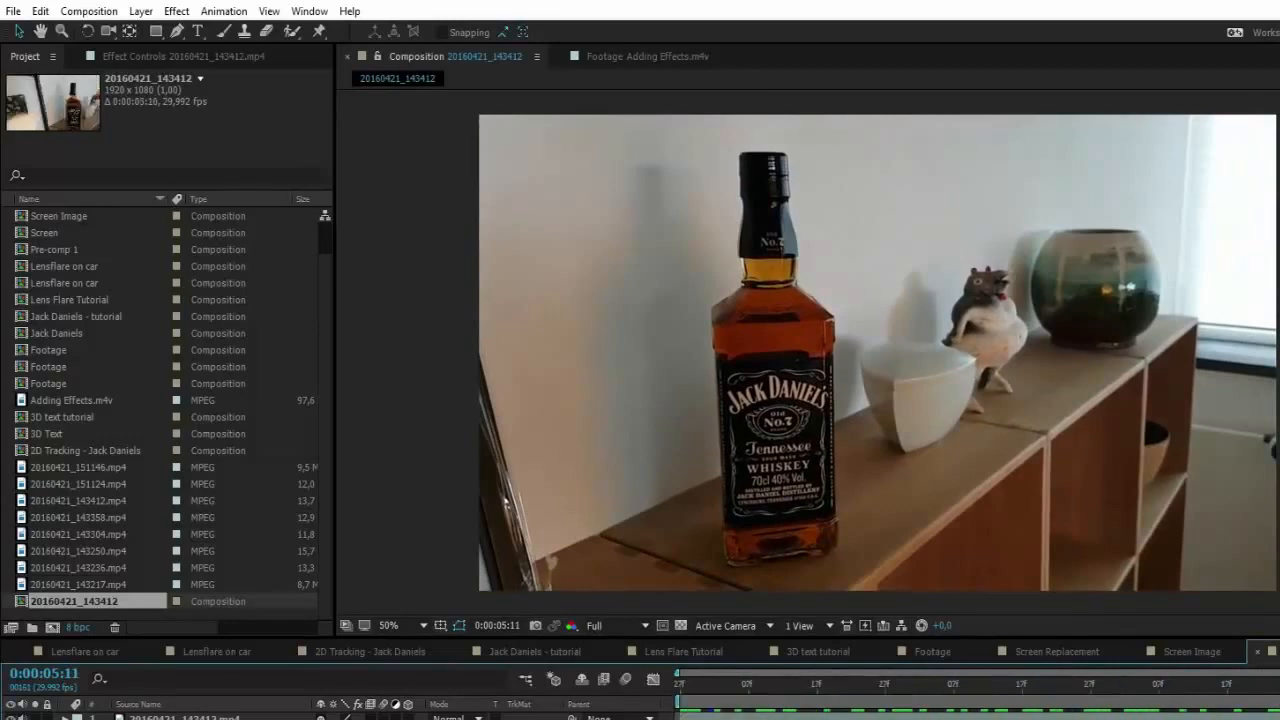
pyautogui.moveTo(1180, 690); pyautogui.dragTo(693, 693)
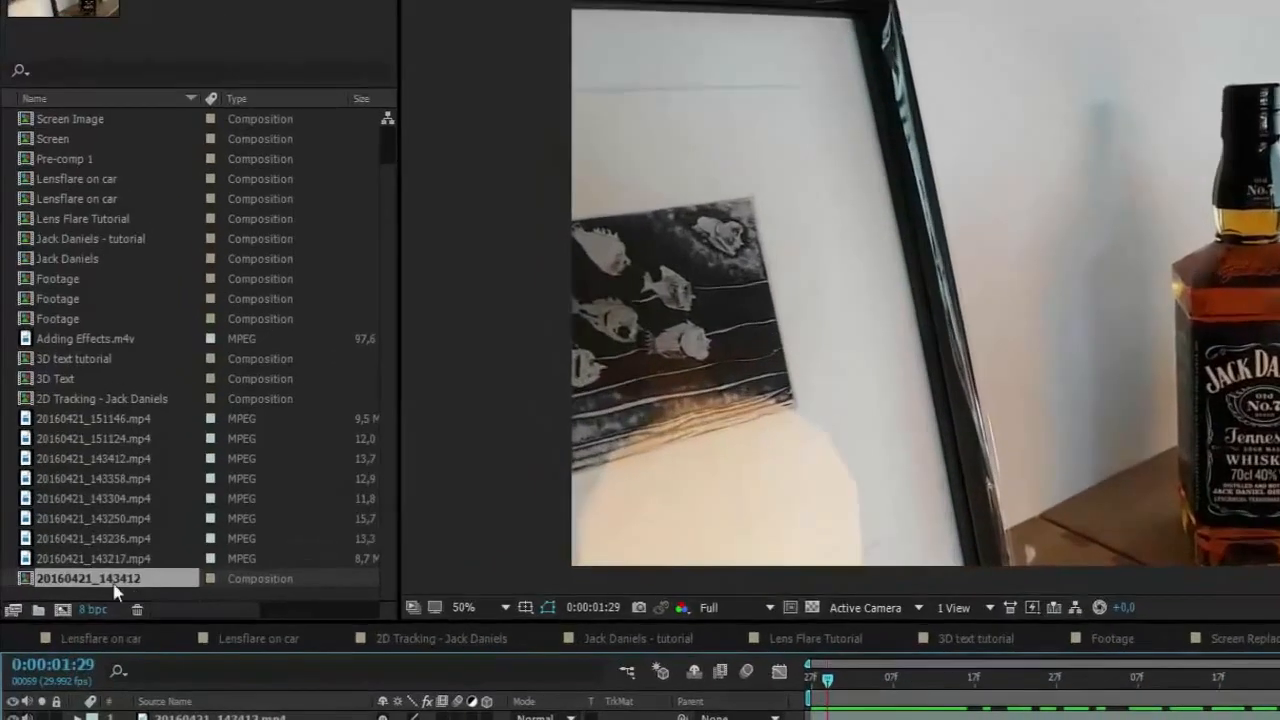
# Rename the new 20160421_143412 composition as "Jack Daniels in 3D - Tutorial"
pyautogui.rightClick(104, 580)
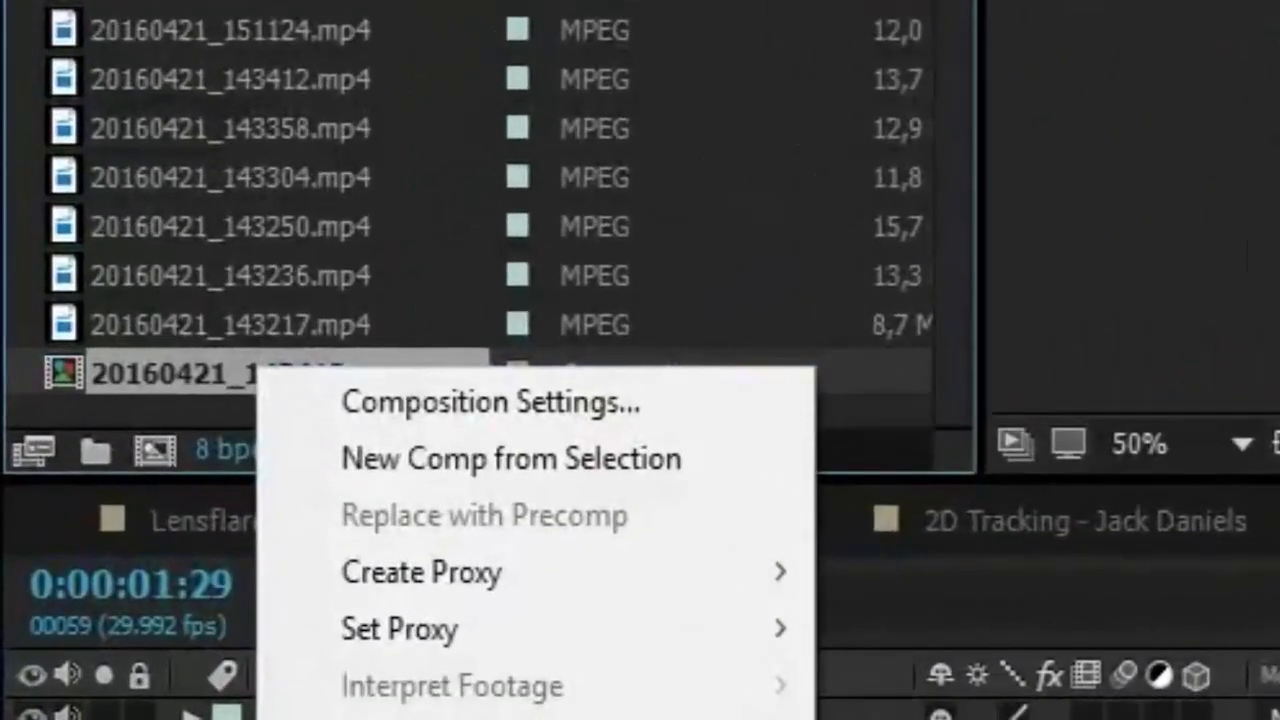
pyautogui.click(160, 719)
pyautogui.write('Jack')
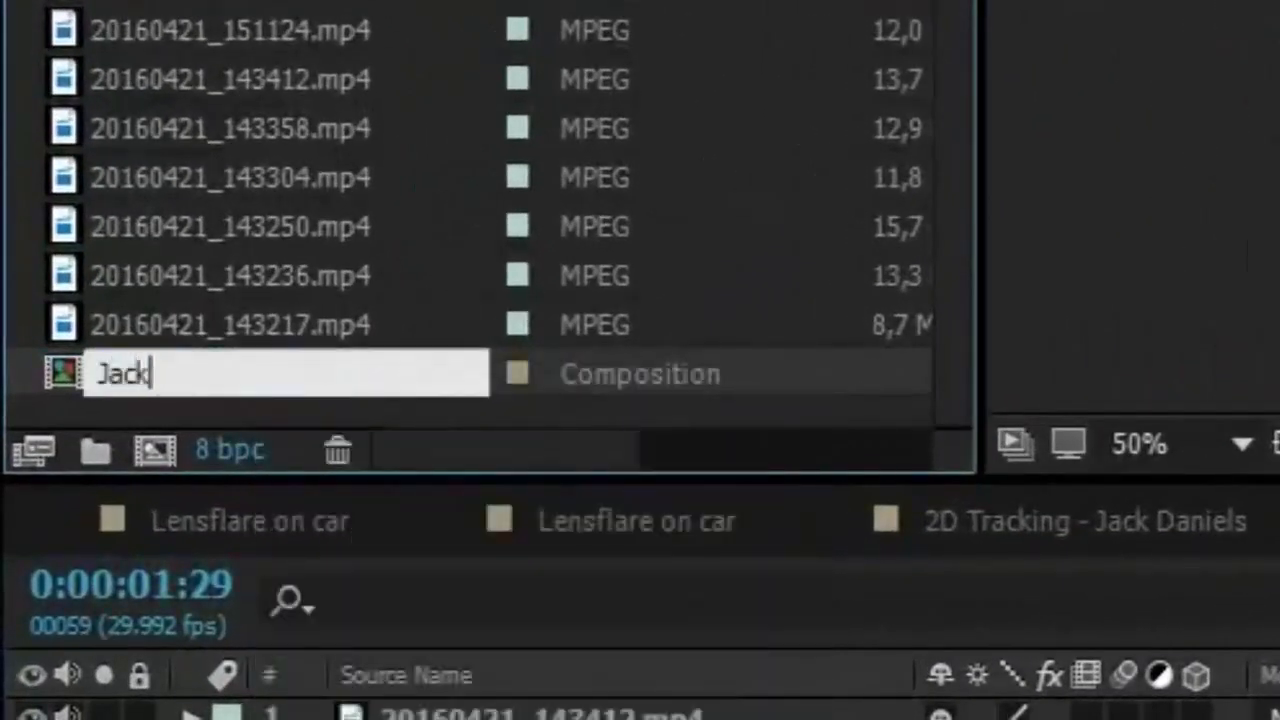
pyautogui.write(' Daniel')
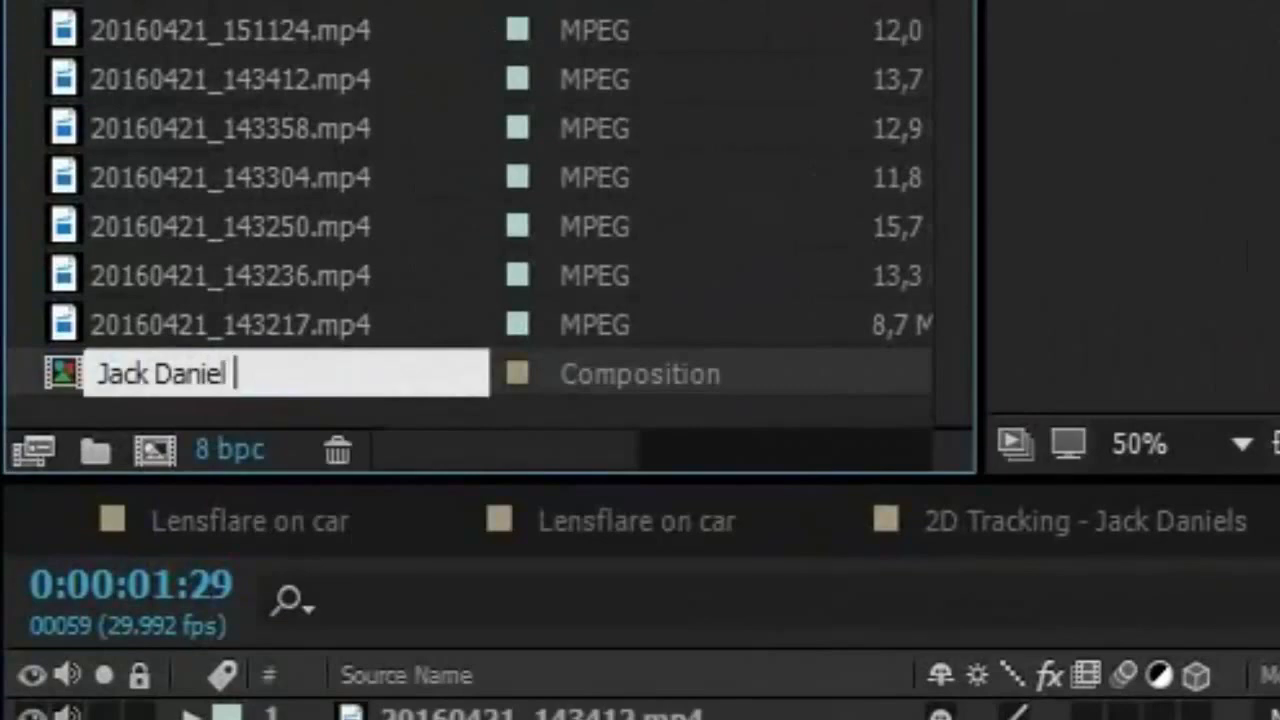
pyautogui.write('s in 3D')
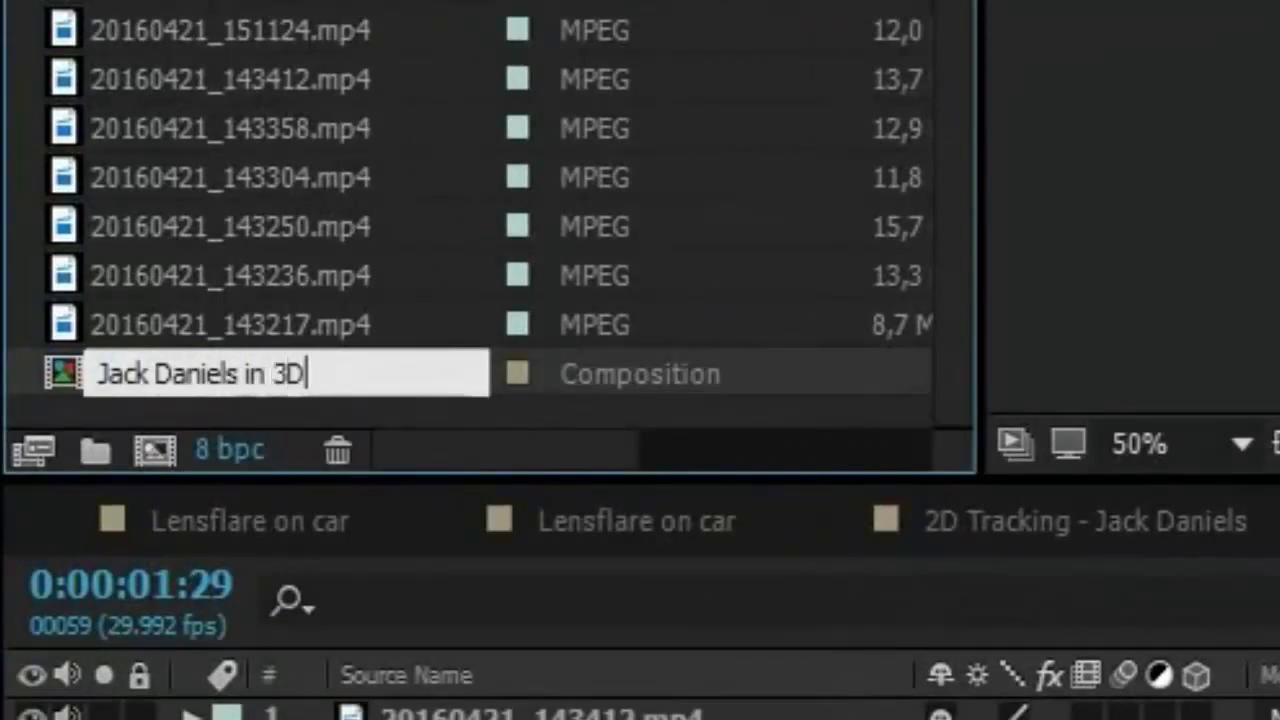
pyautogui.write(' -')
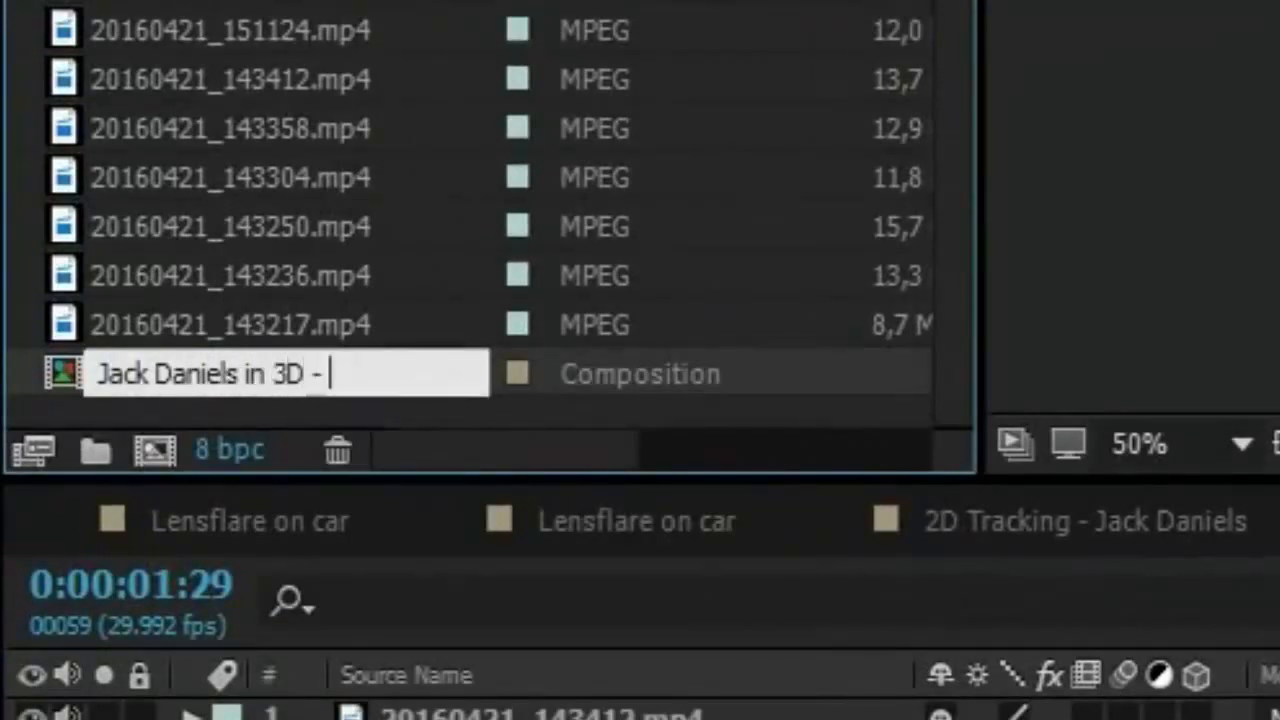
pyautogui.write(' Turotial')
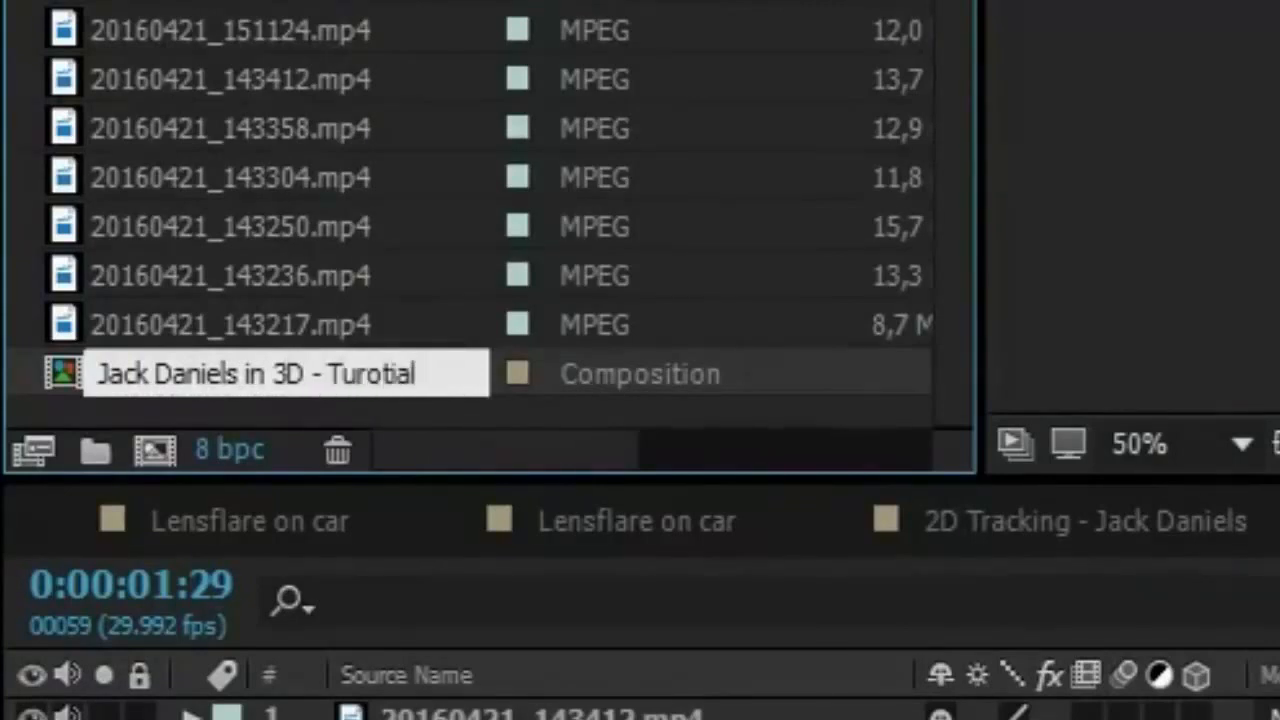
pyautogui.click(362, 372)
pyautogui.press('Delete')
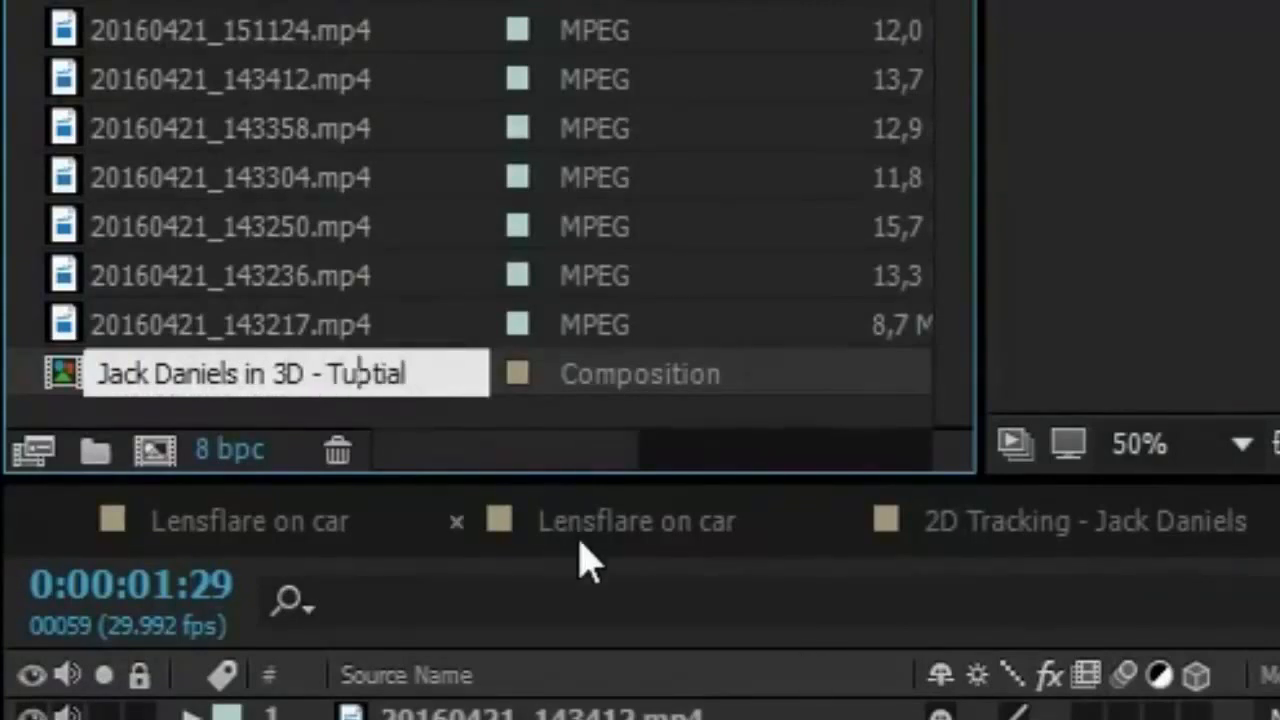
pyautogui.write('or')
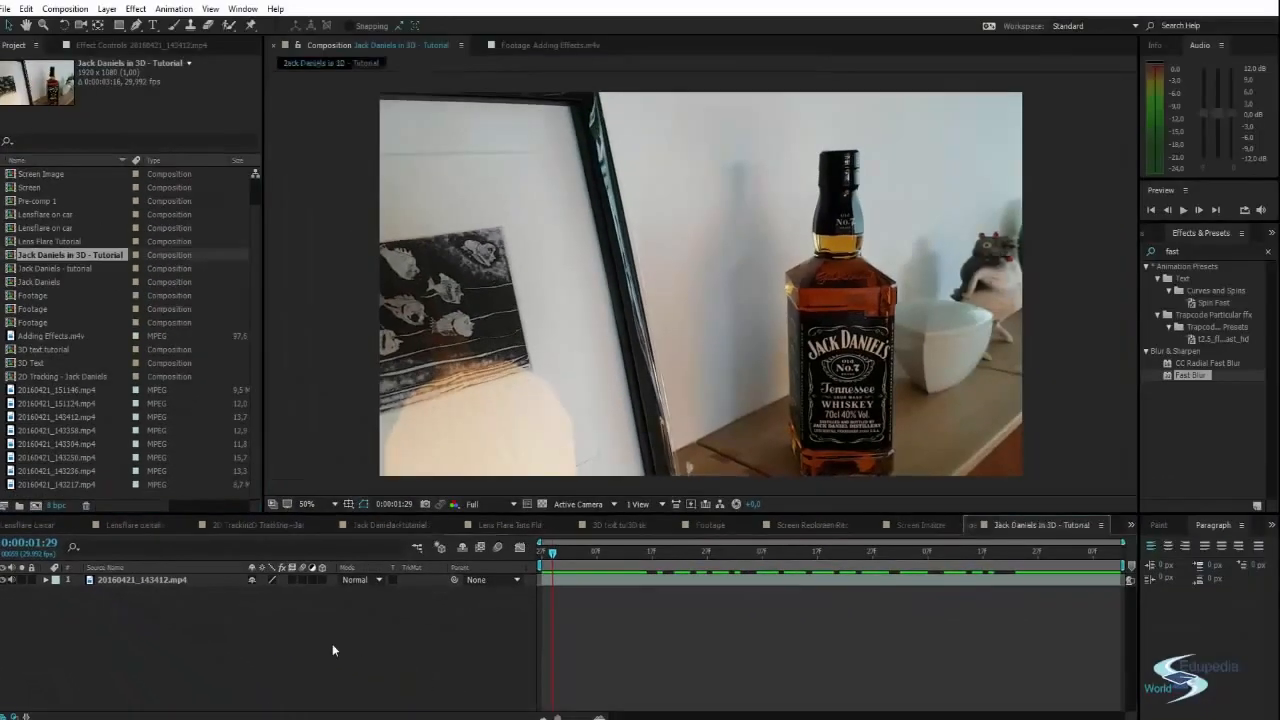
# Scrub through the trimmed shot and rename its video layer as "Footage"
pyautogui.moveTo(572, 552); pyautogui.dragTo(1106, 502)
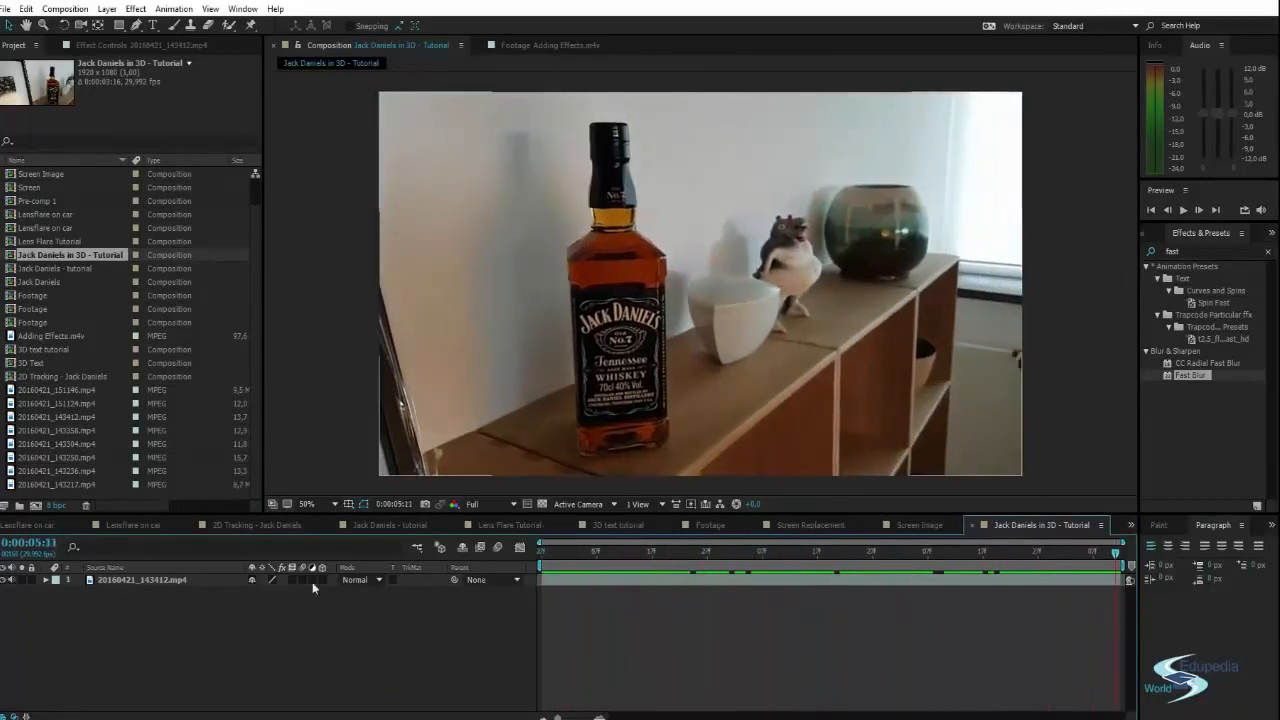
pyautogui.click(206, 579)
pyautogui.press('Return')
pyautogui.write('Footage')
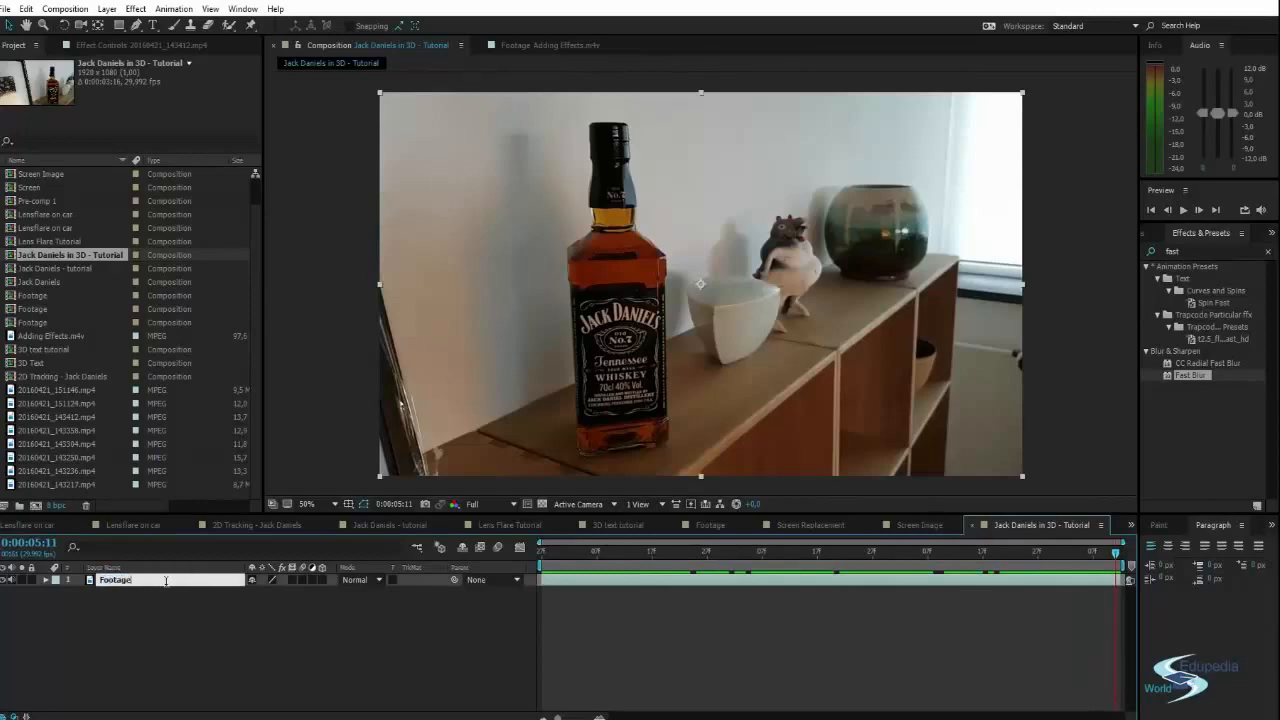
pyautogui.press('Return')
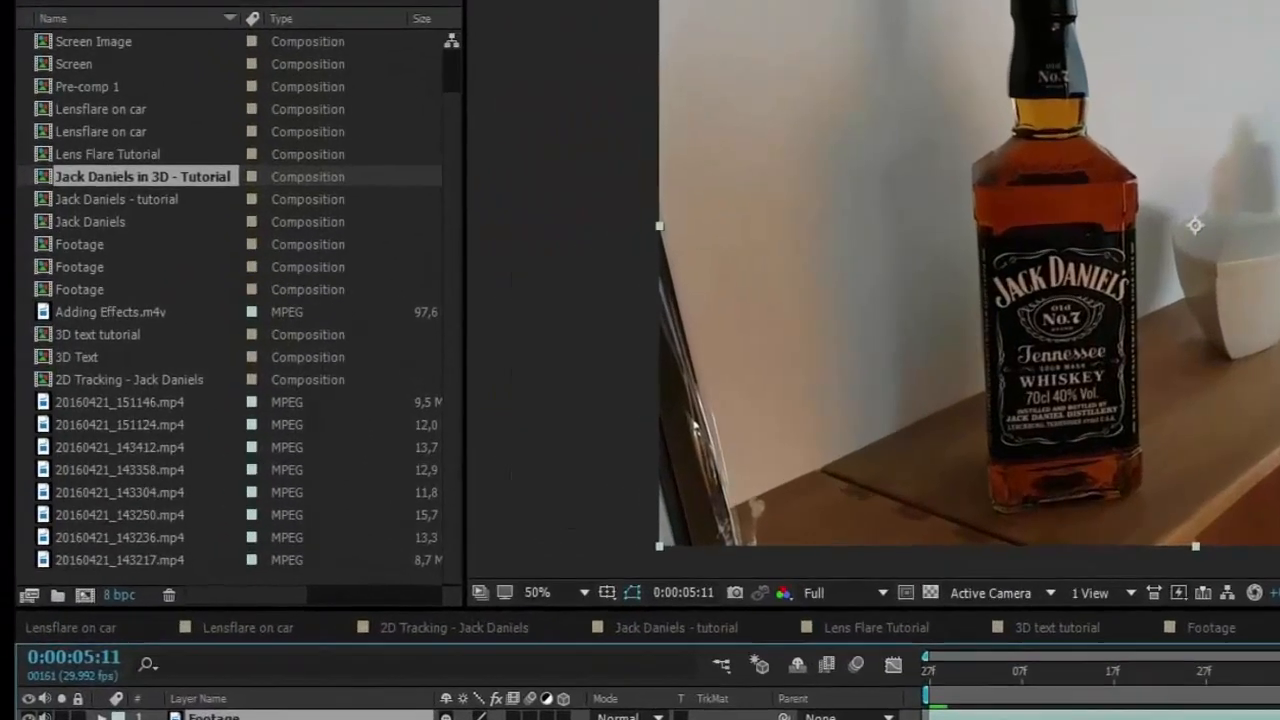
# Run the 3D Camera Tracker on the Footage layer and show its advanced settings
pyautogui.rightClick(166, 580)
pyautogui.click(543, 586)
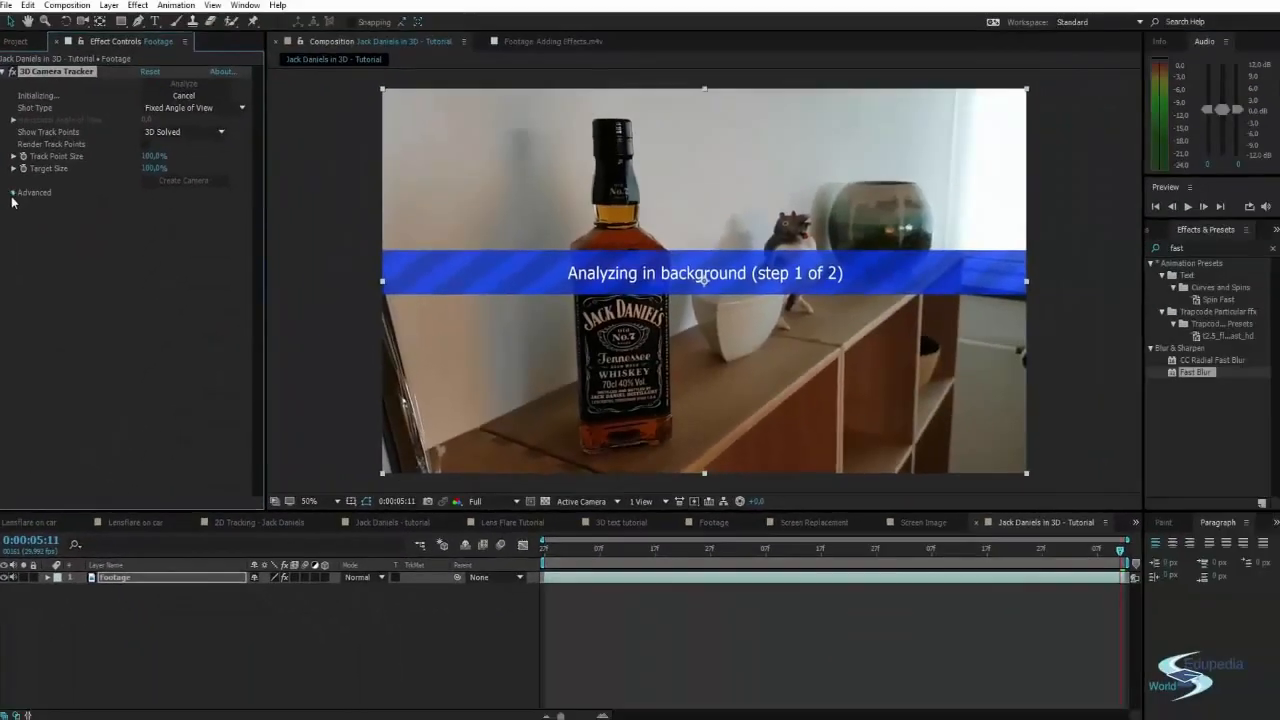
pyautogui.click(13, 193)
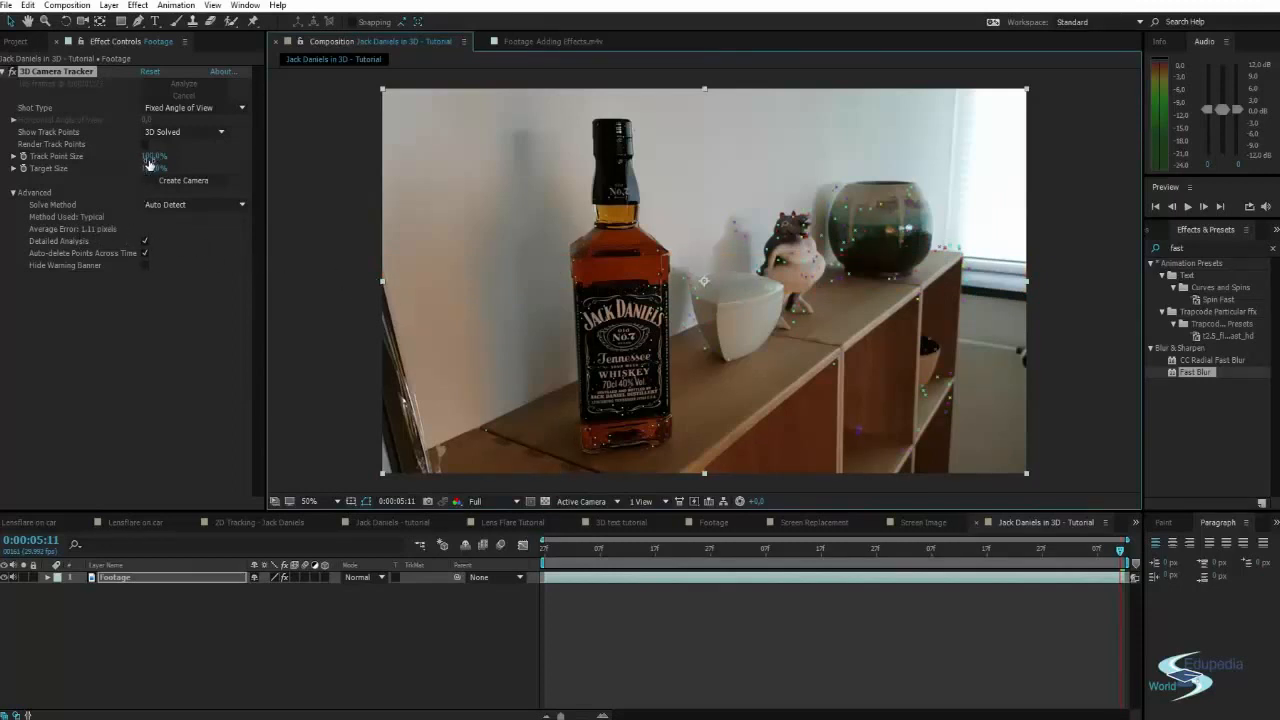
# Enlarge the track points to about 346% and delete the stray track point on the bottle label at 0:00:03:20
pyautogui.moveTo(152, 158); pyautogui.dragTo(340, 173)
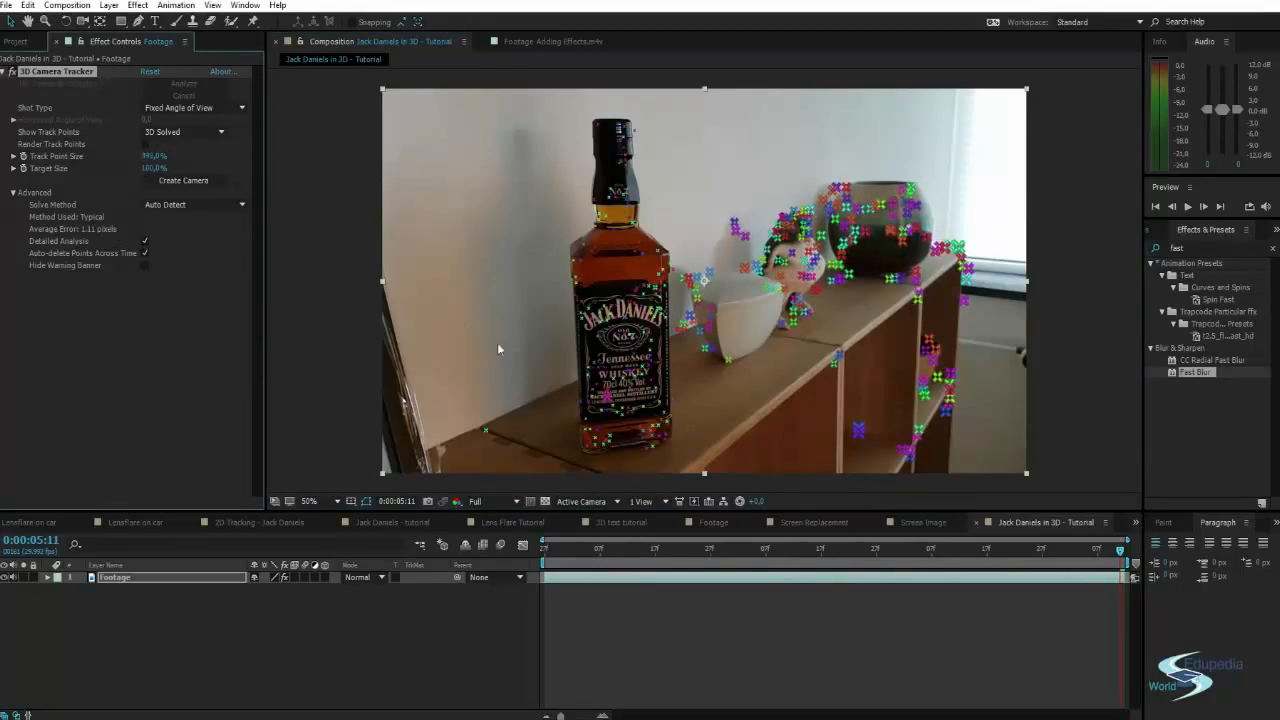
pyautogui.moveTo(561, 549)
pyautogui.mouseDown()
pyautogui.moveTo(1114, 549)
pyautogui.moveTo(807, 514)
pyautogui.moveTo(752, 522)
pyautogui.moveTo(940, 525)
pyautogui.moveTo(834, 529)
pyautogui.mouseUp()
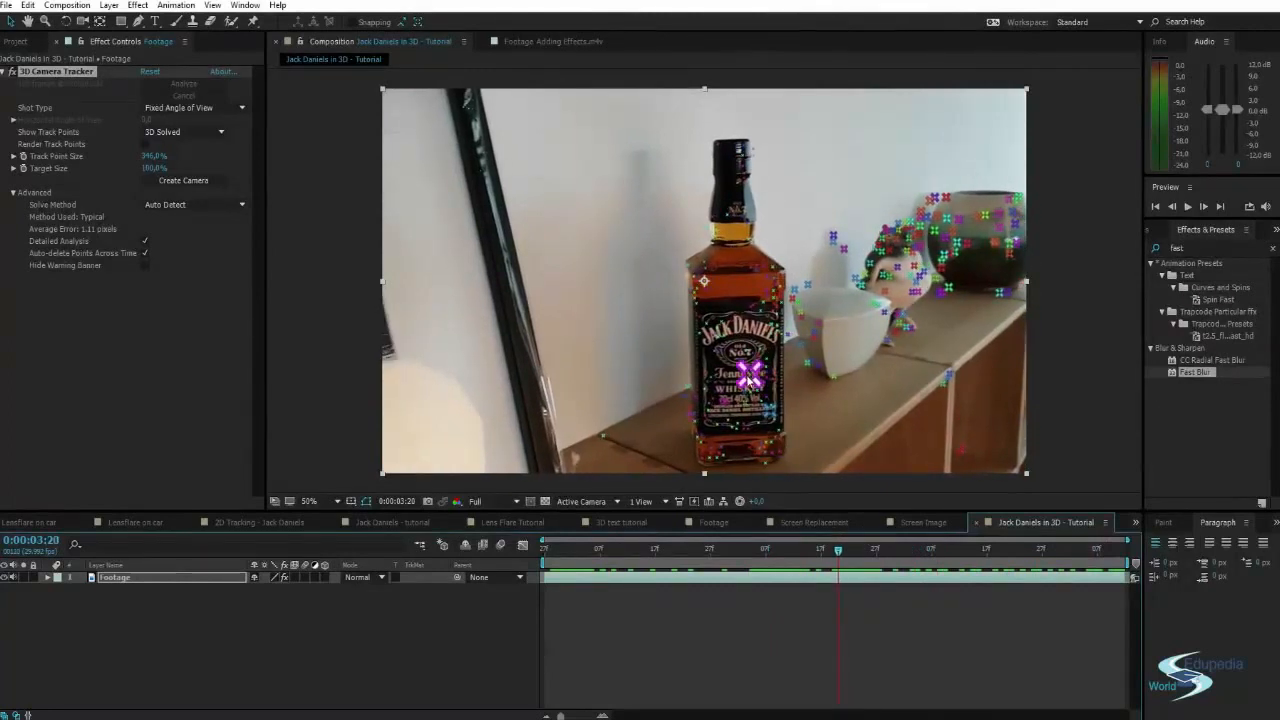
pyautogui.click(748, 375)
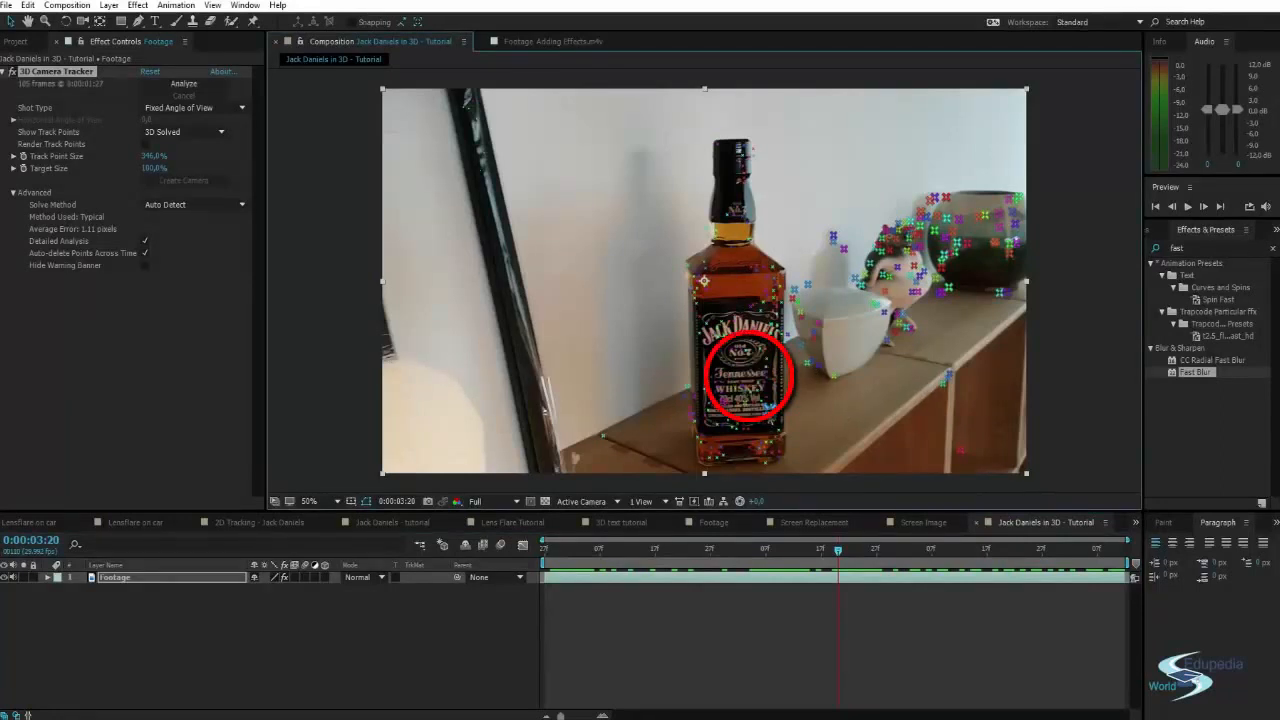
pyautogui.press('Delete')
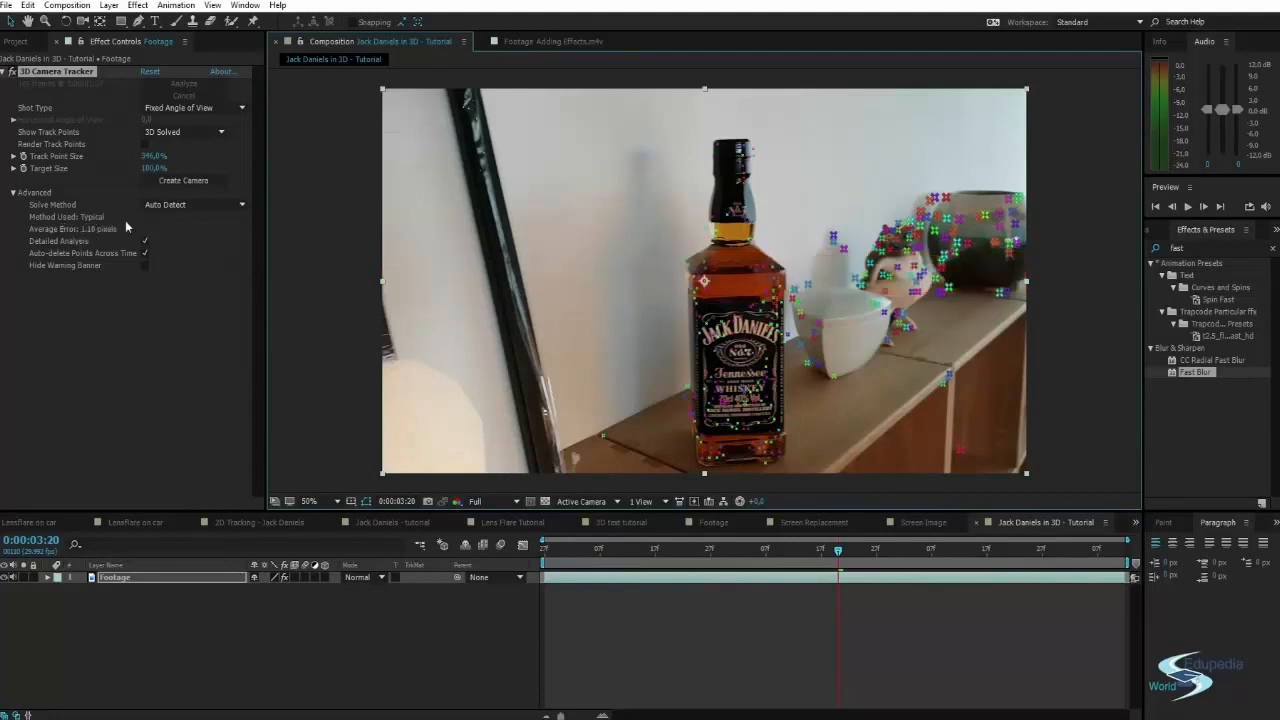
# Enlarge the tracker's target size, select the track points across the bottle label, and create a text layer and camera from them
pyautogui.moveTo(148, 168)
pyautogui.mouseDown()
pyautogui.moveTo(220, 168)
pyautogui.moveTo(167, 168)
pyautogui.mouseUp()
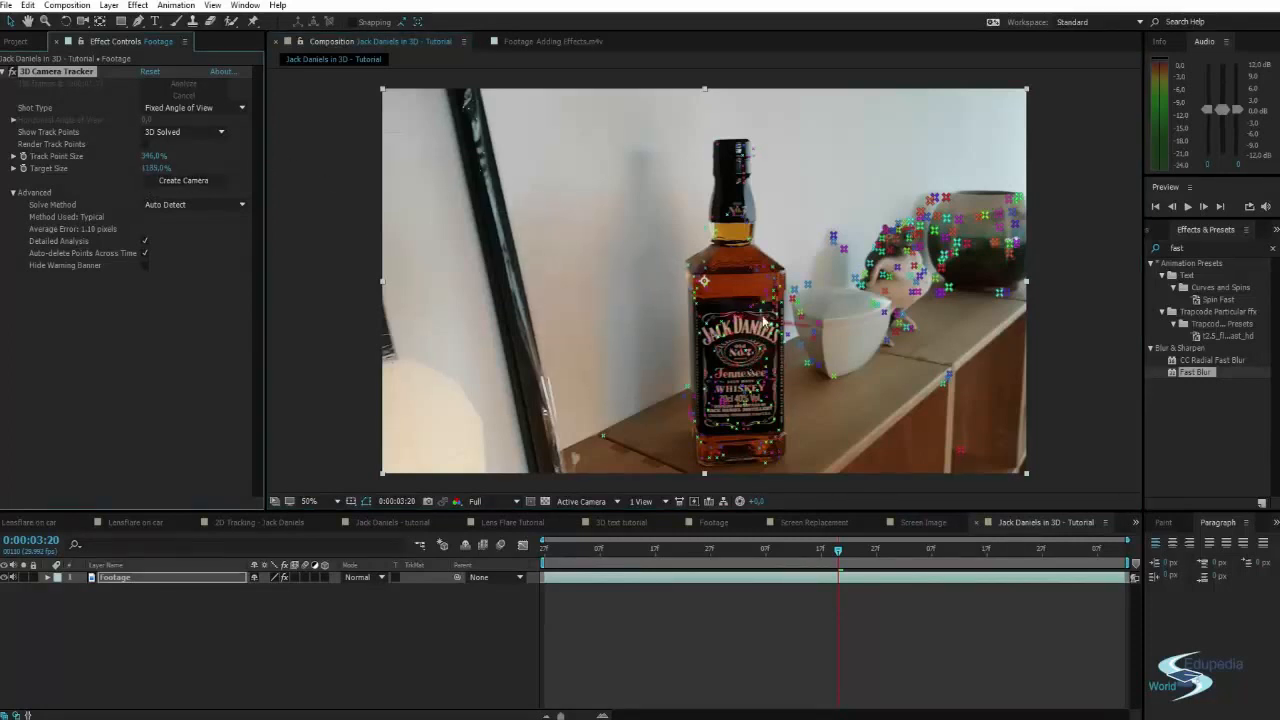
pyautogui.moveTo(762, 318)
pyautogui.mouseDown()
pyautogui.moveTo(716, 378)
pyautogui.moveTo(784, 369)
pyautogui.moveTo(764, 314)
pyautogui.moveTo(714, 414)
pyautogui.moveTo(780, 294)
pyautogui.moveTo(722, 398)
pyautogui.moveTo(766, 388)
pyautogui.mouseUp()
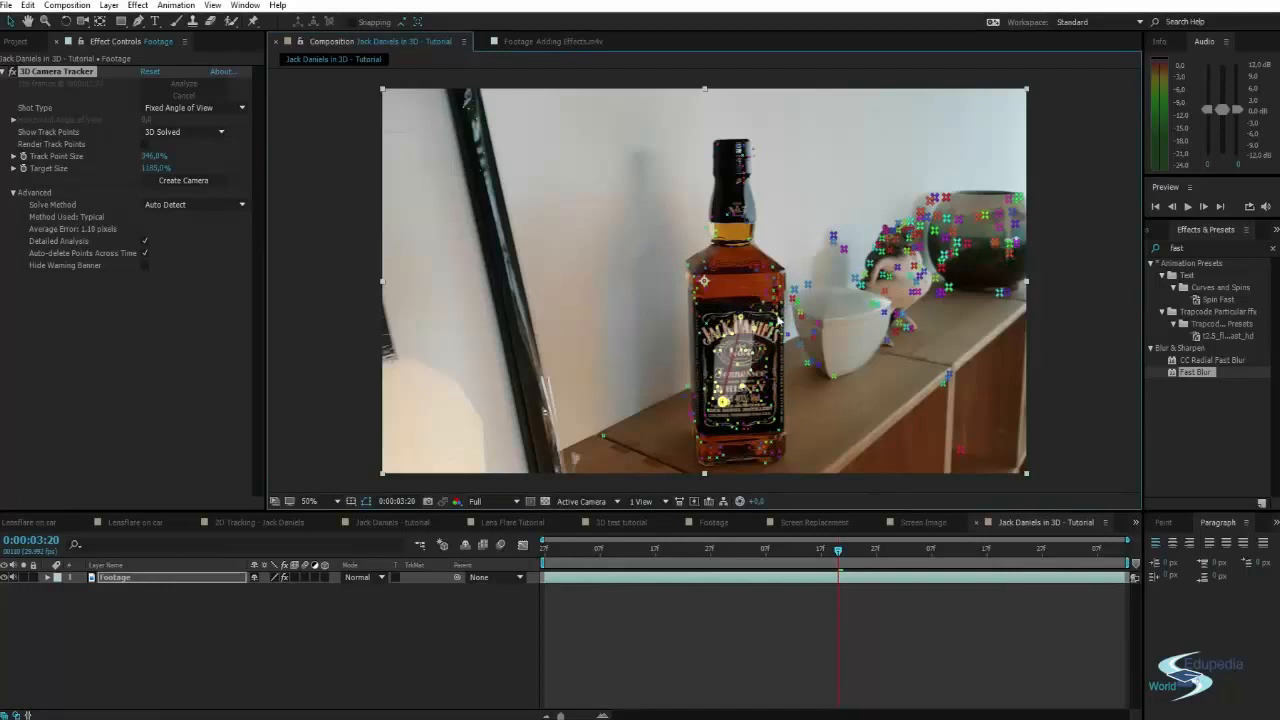
pyautogui.click(756, 310)
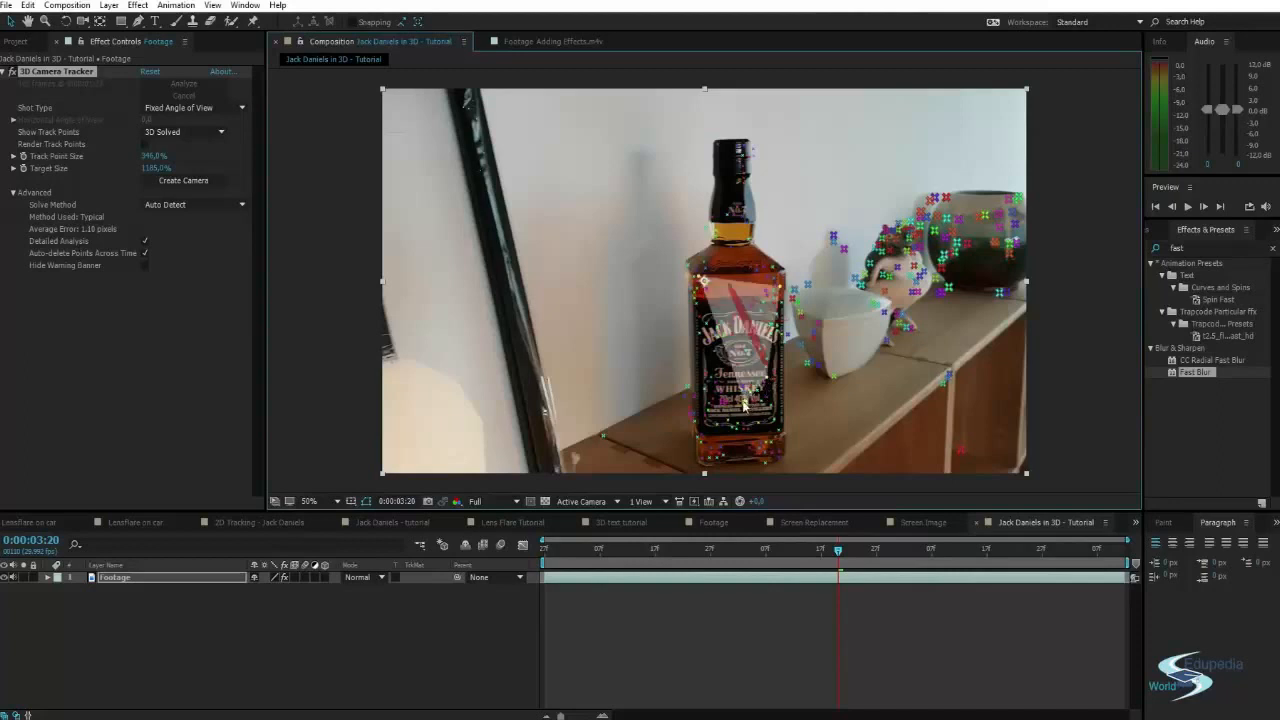
pyautogui.click(714, 408)
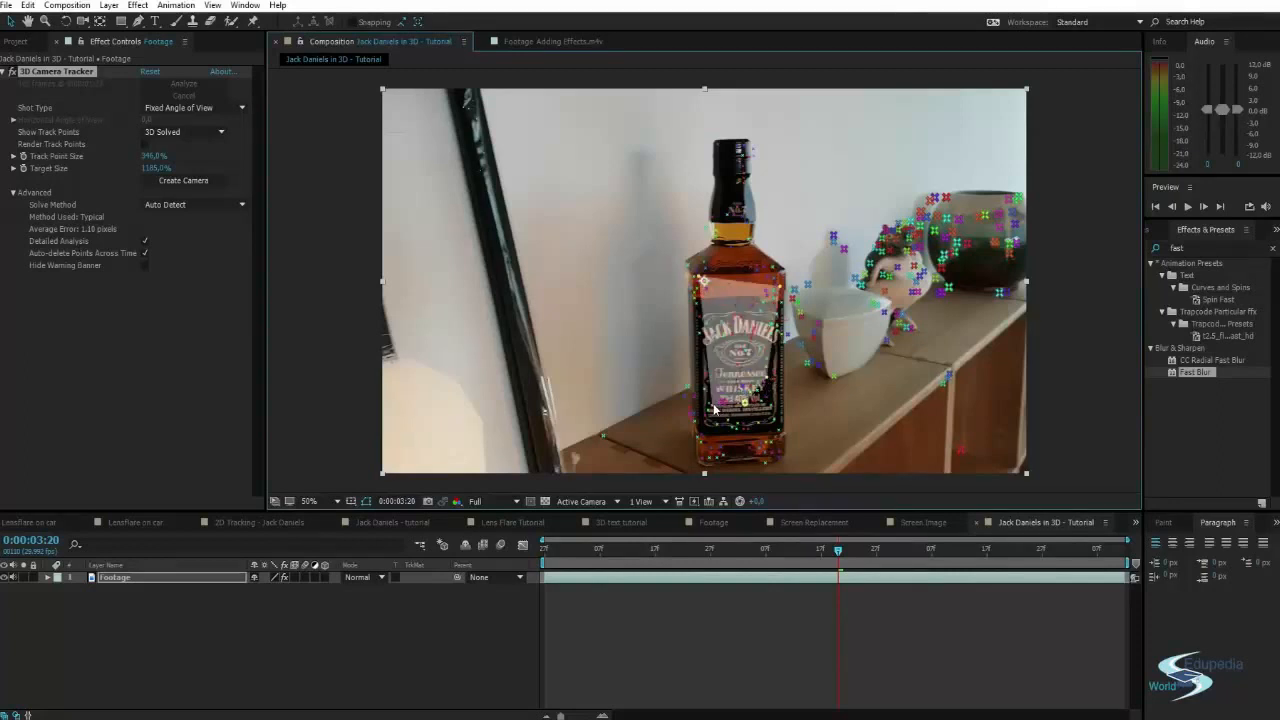
pyautogui.rightClick(745, 341)
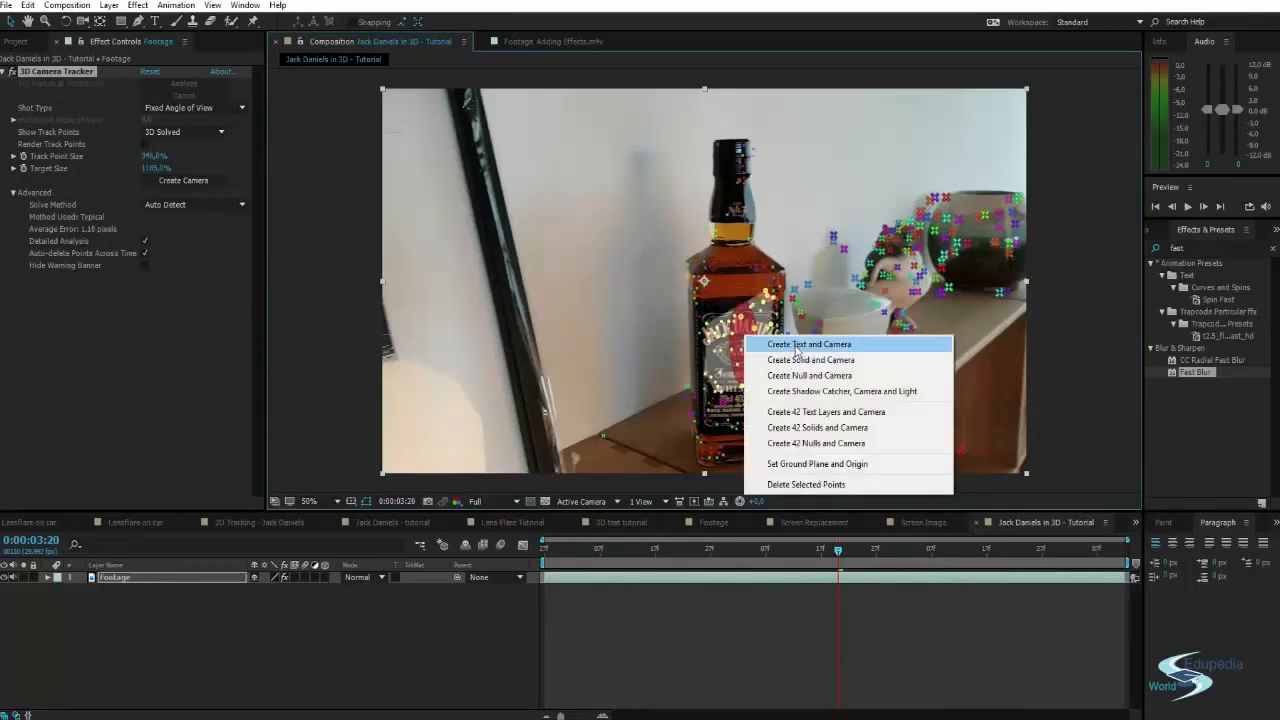
pyautogui.click(797, 345)
pyautogui.click(338, 293)
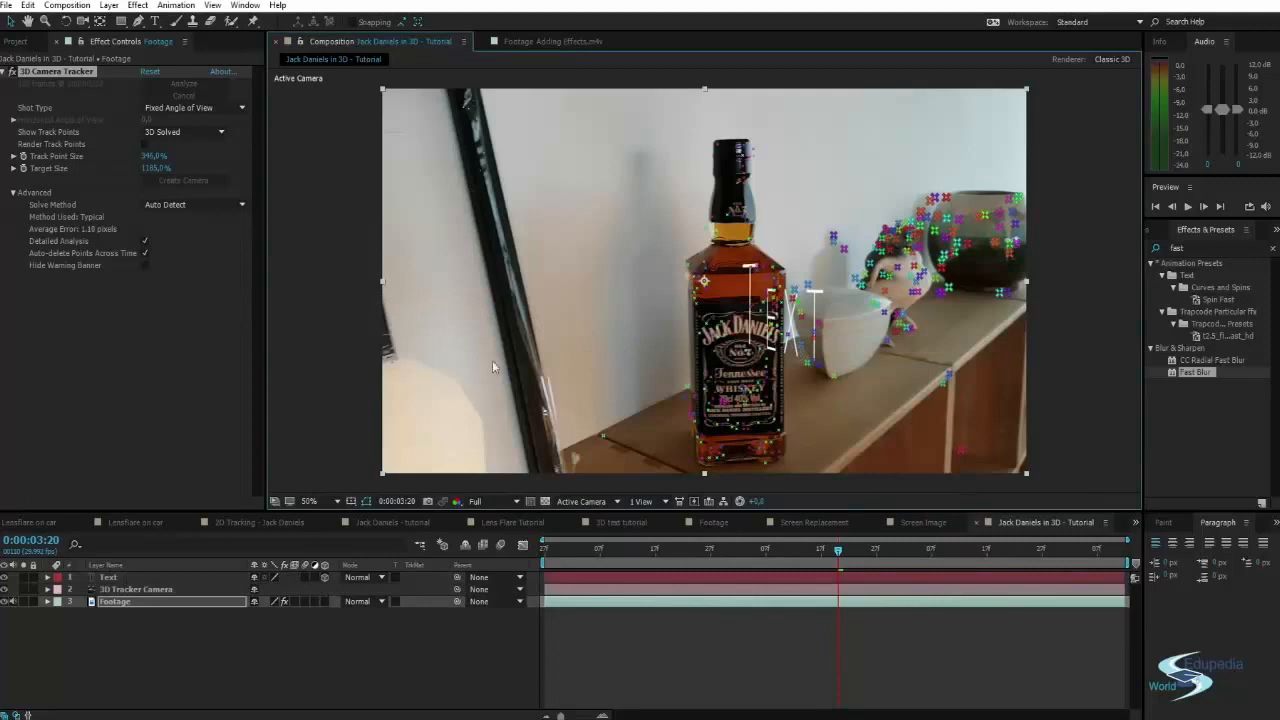
# Preview the shot to check how the tracked text follows the bottle, stopping at 0:00:03:07
pyautogui.click(556, 626)
pyautogui.press('space')
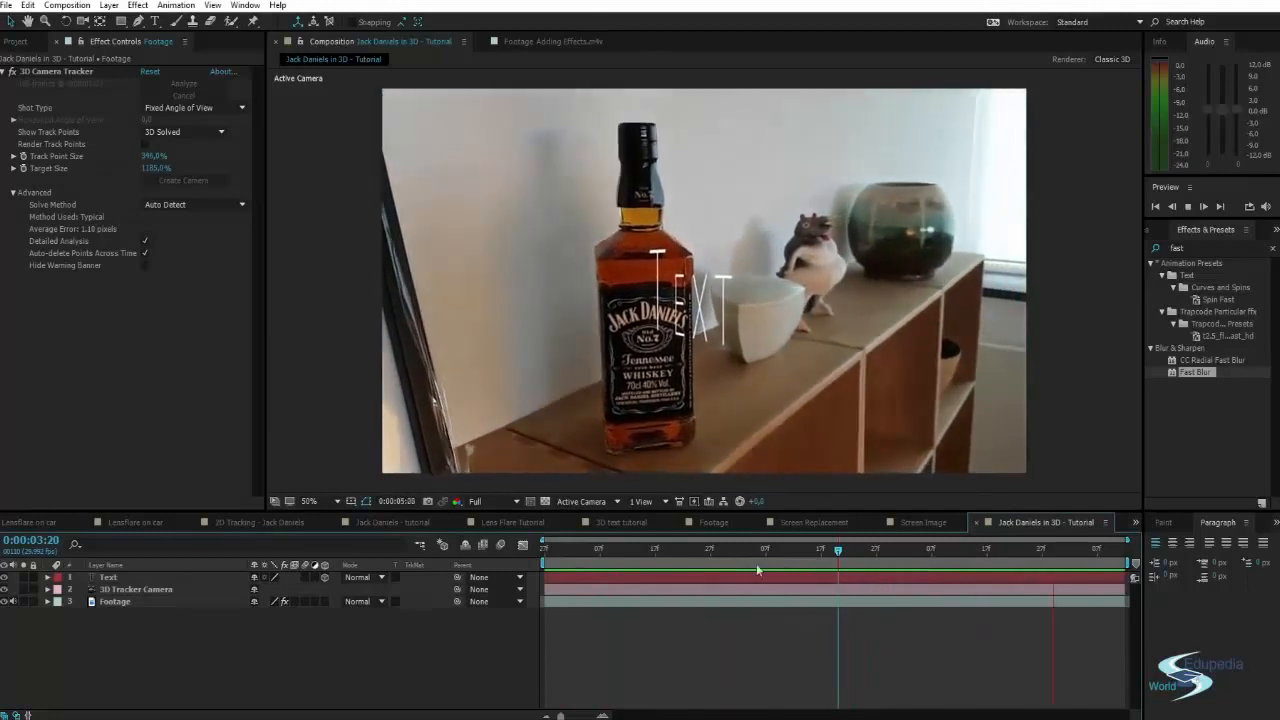
pyautogui.click(764, 548)
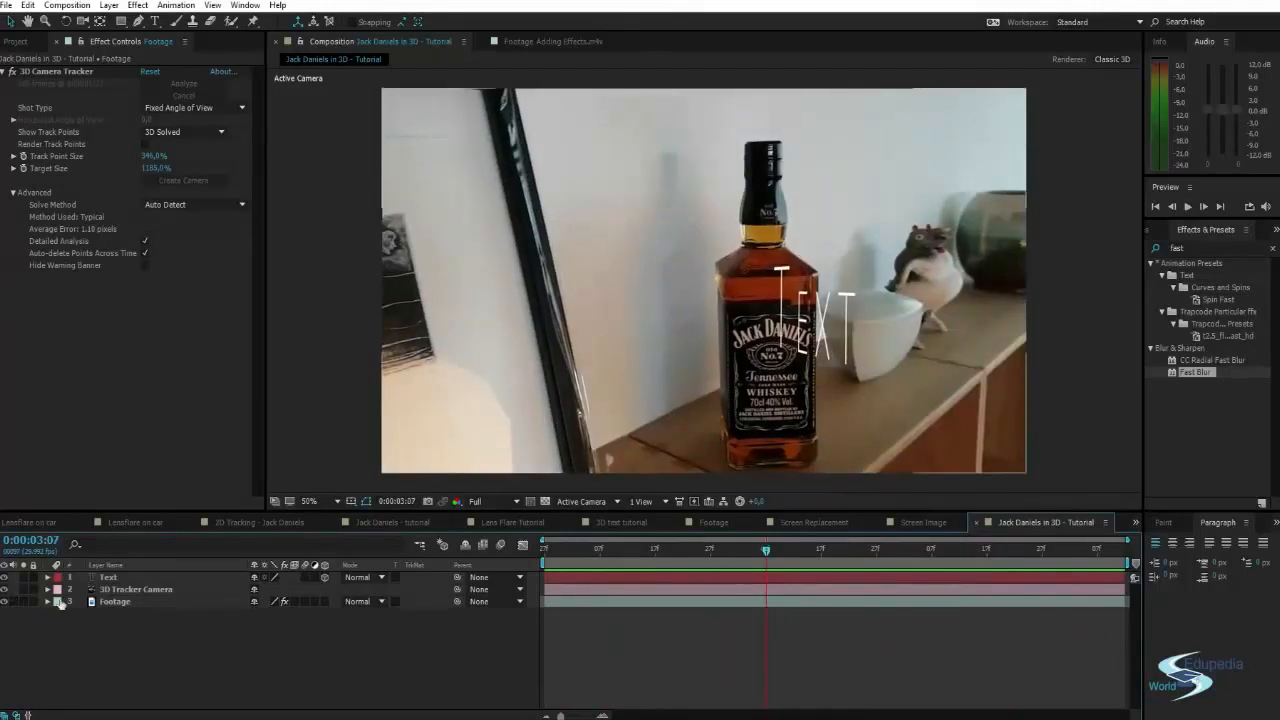
# Rotate the 3D text layer at 0:00:03:01 to line up with the front of the bottle's label
pyautogui.click(830, 318)
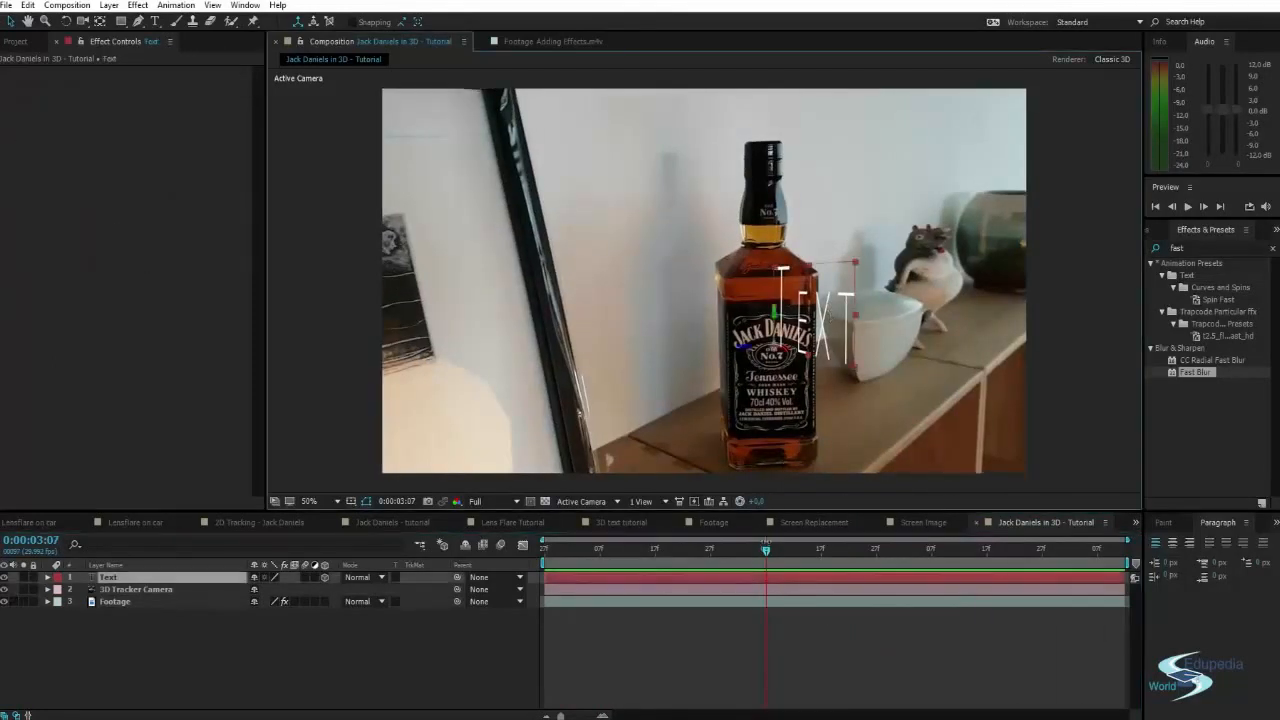
pyautogui.moveTo(766, 553); pyautogui.dragTo(733, 549)
pyautogui.press('w')
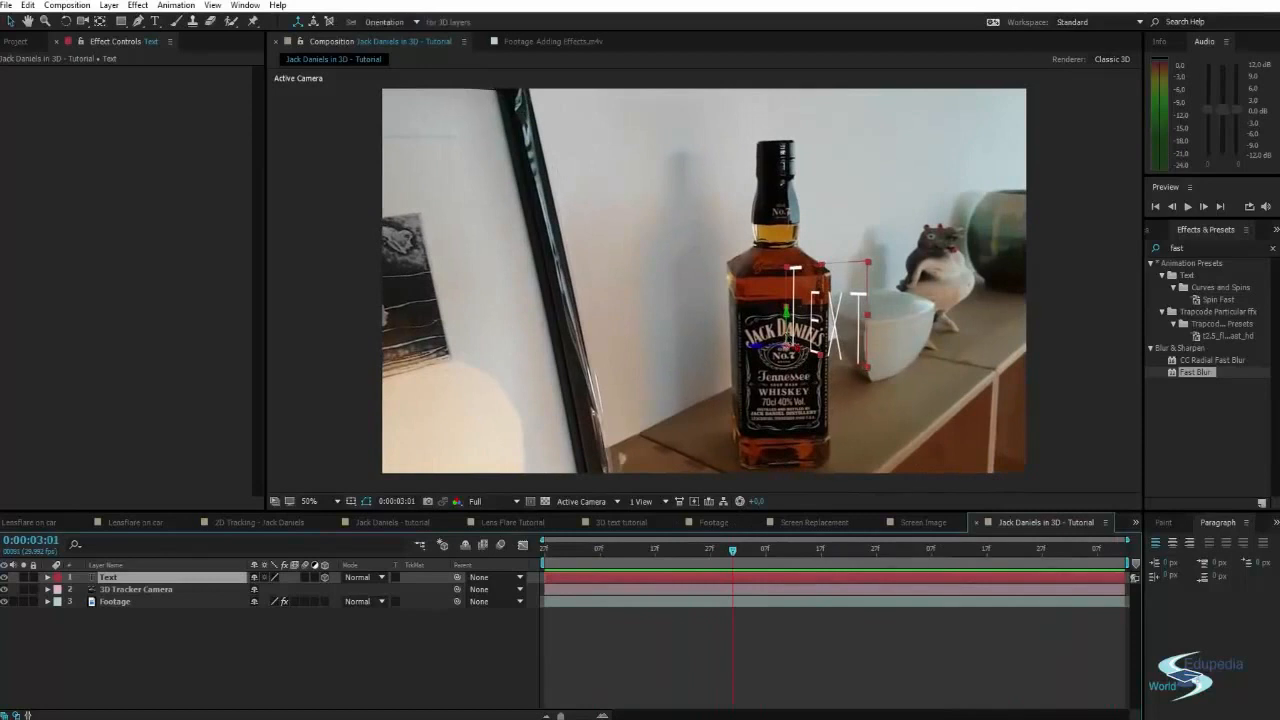
pyautogui.moveTo(787, 314); pyautogui.dragTo(830, 330)
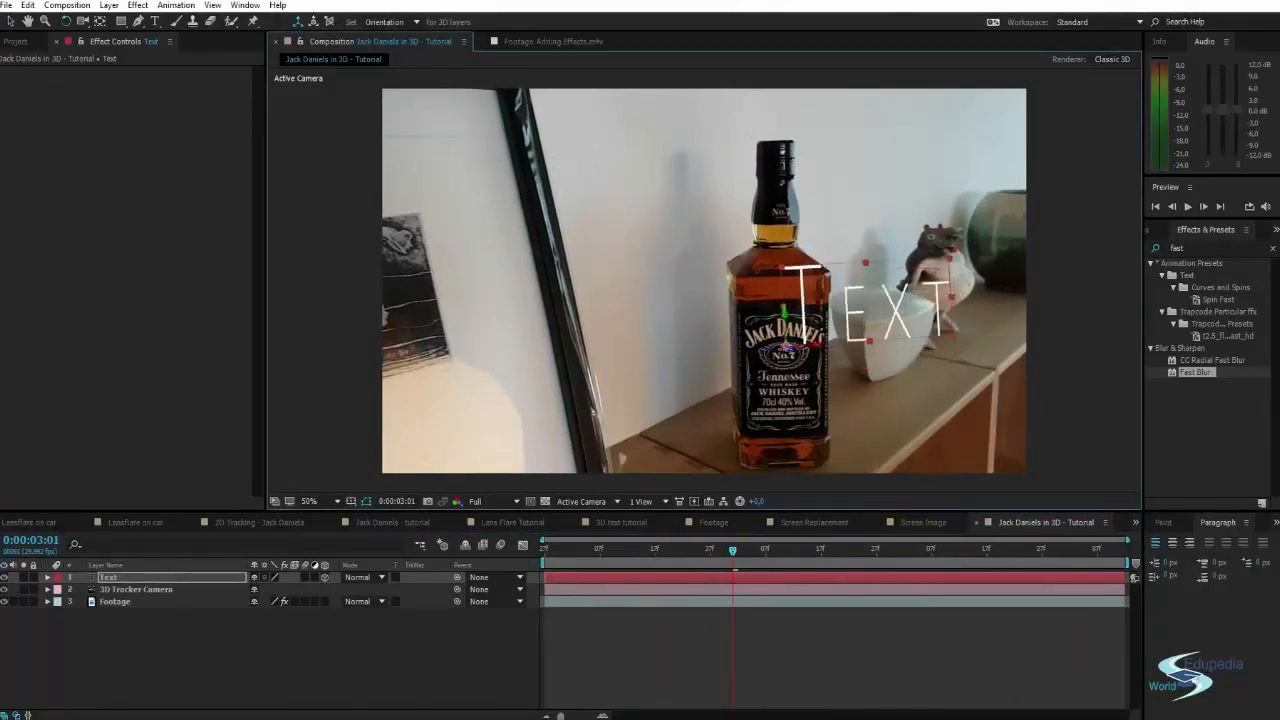
pyautogui.moveTo(788, 347); pyautogui.dragTo(787, 347)
pyautogui.moveTo(922, 405); pyautogui.dragTo(722, 340)
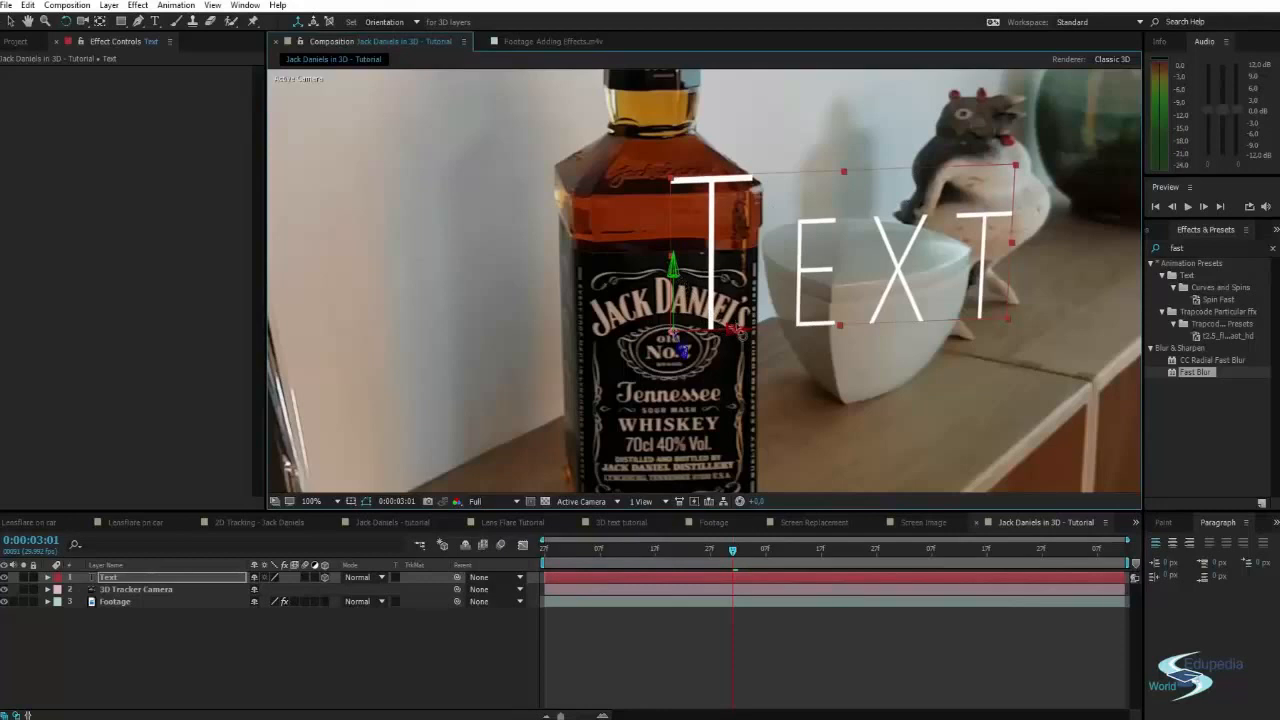
# Move the 3D text layer sideways so it starts at the bottle's right edge, in front of the white bowl
pyautogui.press('v')
pyautogui.moveTo(733, 332); pyautogui.dragTo(835, 318)
pyautogui.scroll(-1, 986, 291)
pyautogui.moveTo(683, 315); pyautogui.dragTo(1008, 342)
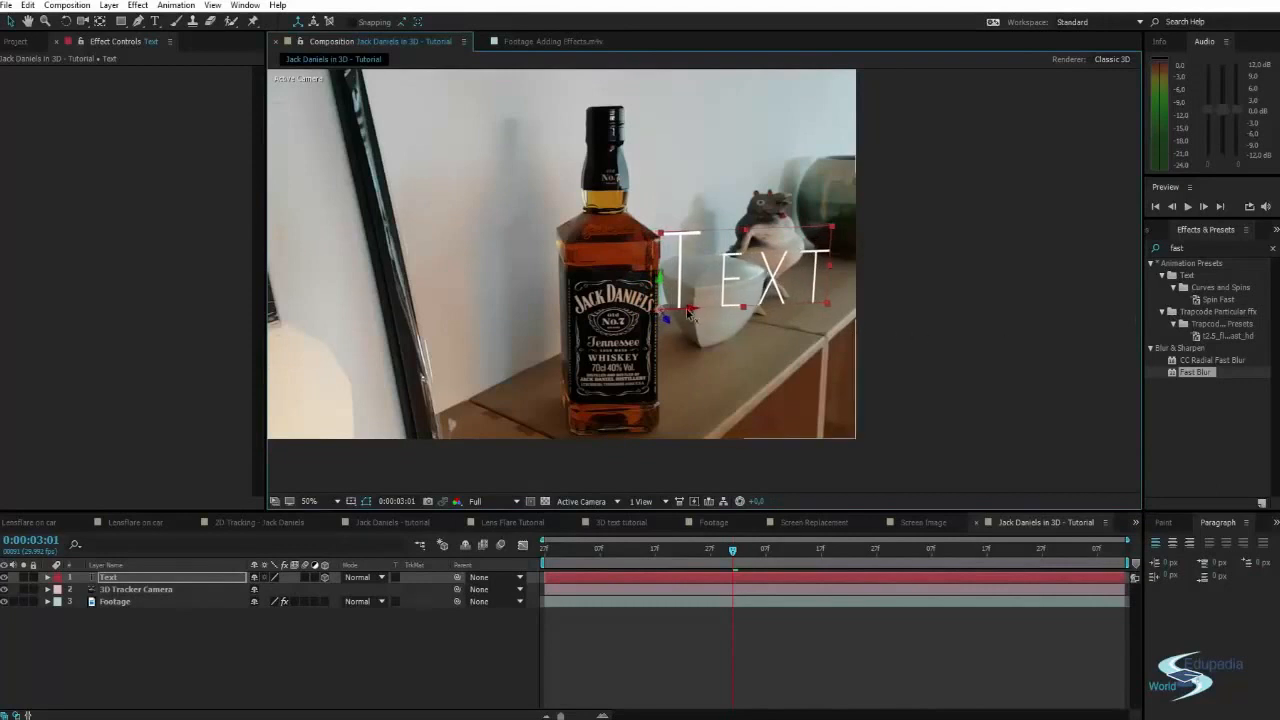
pyautogui.moveTo(687, 313); pyautogui.dragTo(692, 313)
pyautogui.scroll(1, 642, 259)
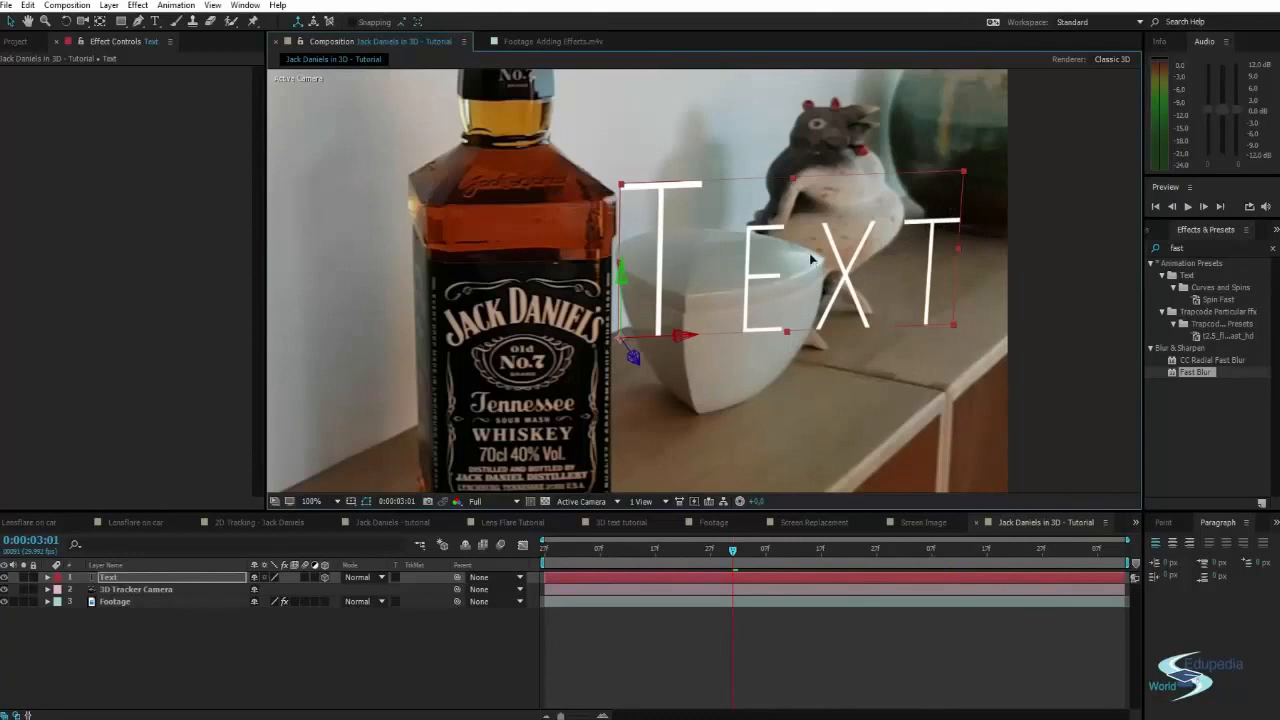
# Replace the placeholder wording of the 3D text layer with "Jack Daniels"
pyautogui.doubleClick(709, 294)
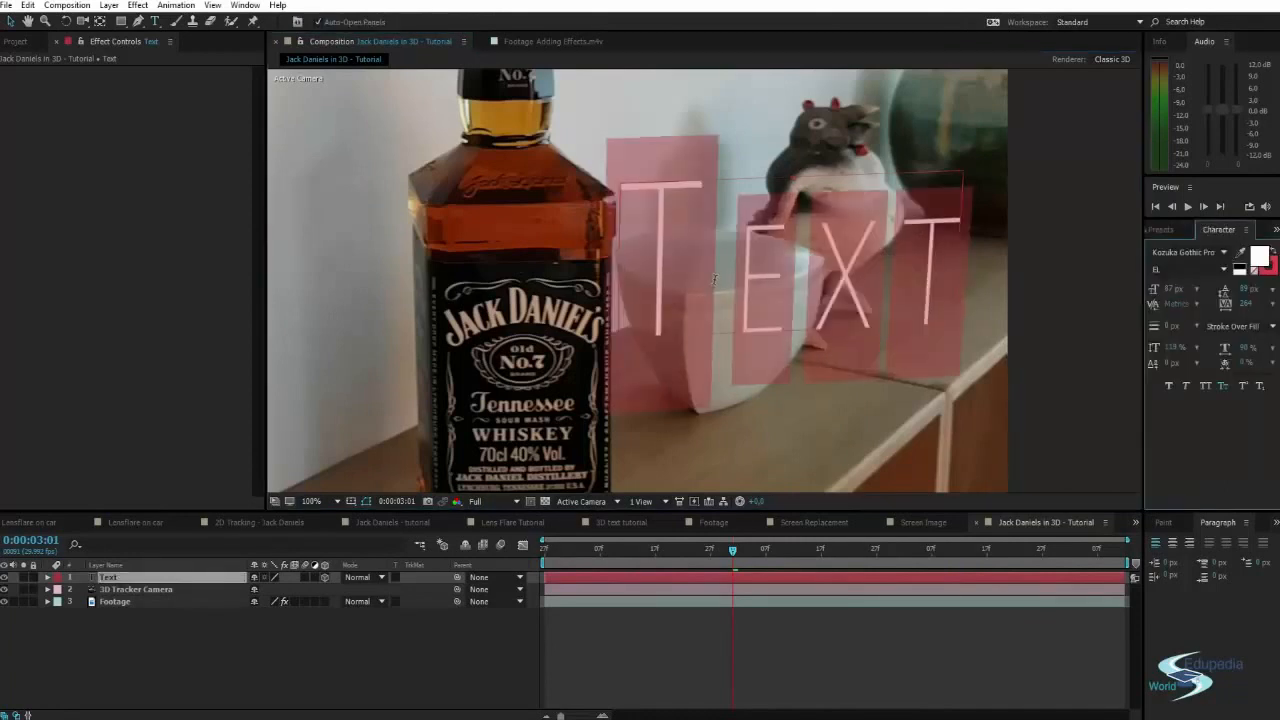
pyautogui.write('Jack')
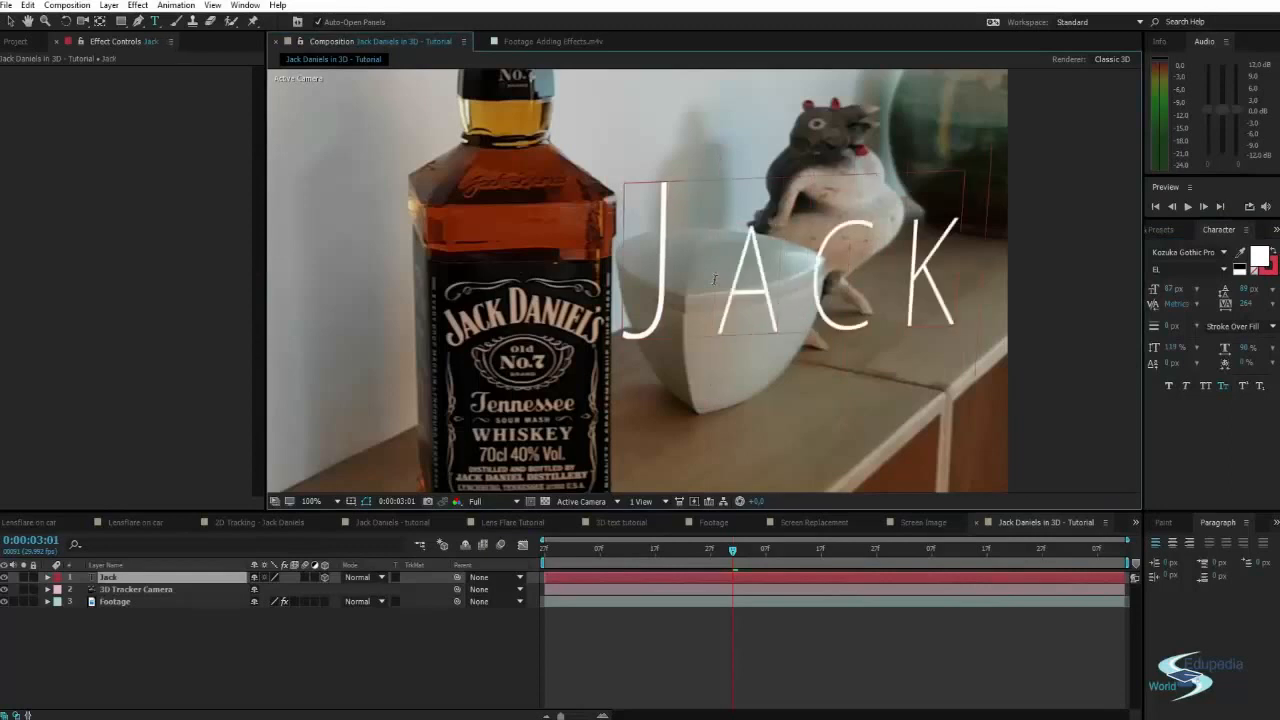
pyautogui.write(' Daniels')
pyautogui.hotkey('ctrl', 'Return')
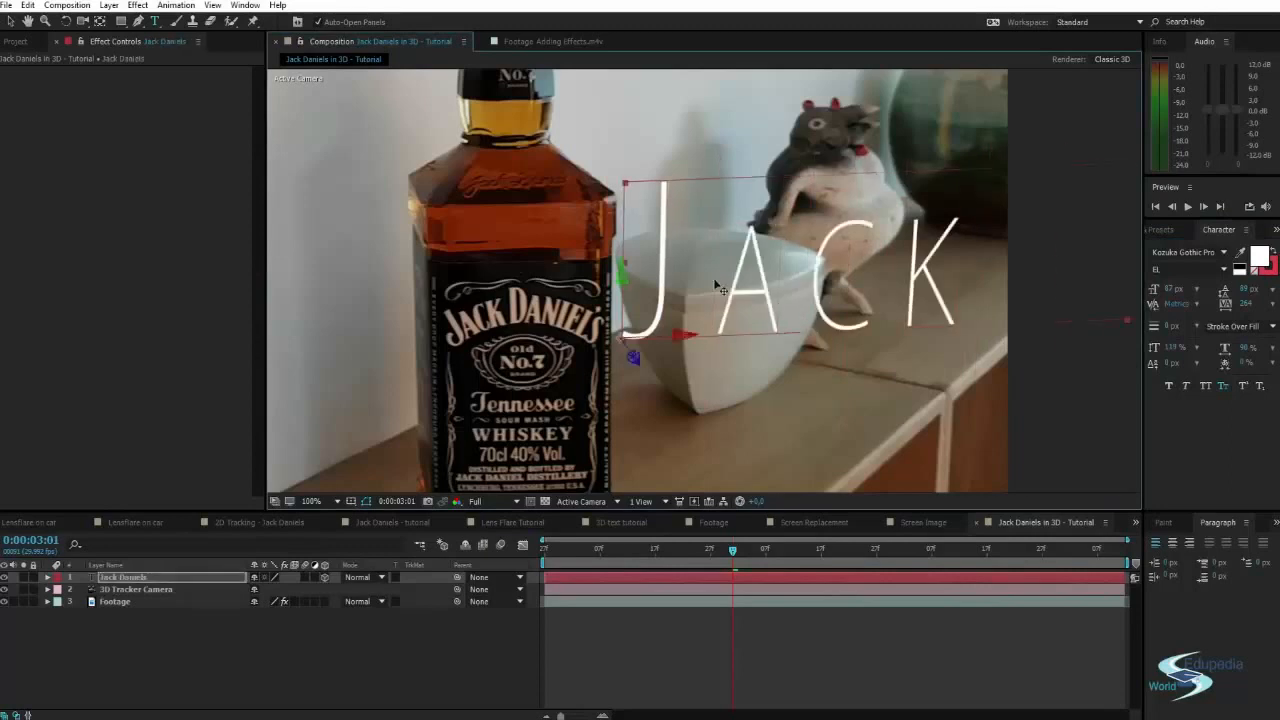
# Scale down the Jack Daniels text to fit within the frame and raise it beside the upper part of the bottle label
pyautogui.scroll(-3, 716, 284)
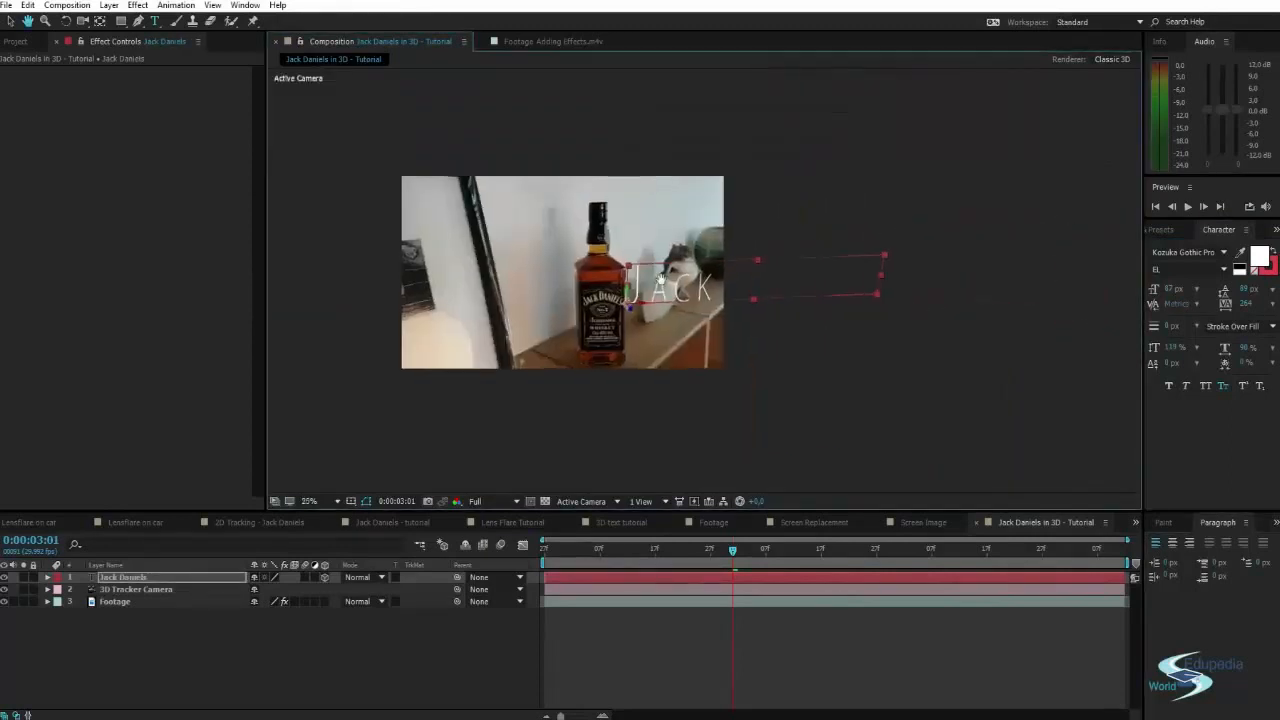
pyautogui.scroll(1, 683, 270)
pyautogui.moveTo(683, 270); pyautogui.dragTo(678, 270)
pyautogui.press('v')
pyautogui.click(1107, 229)
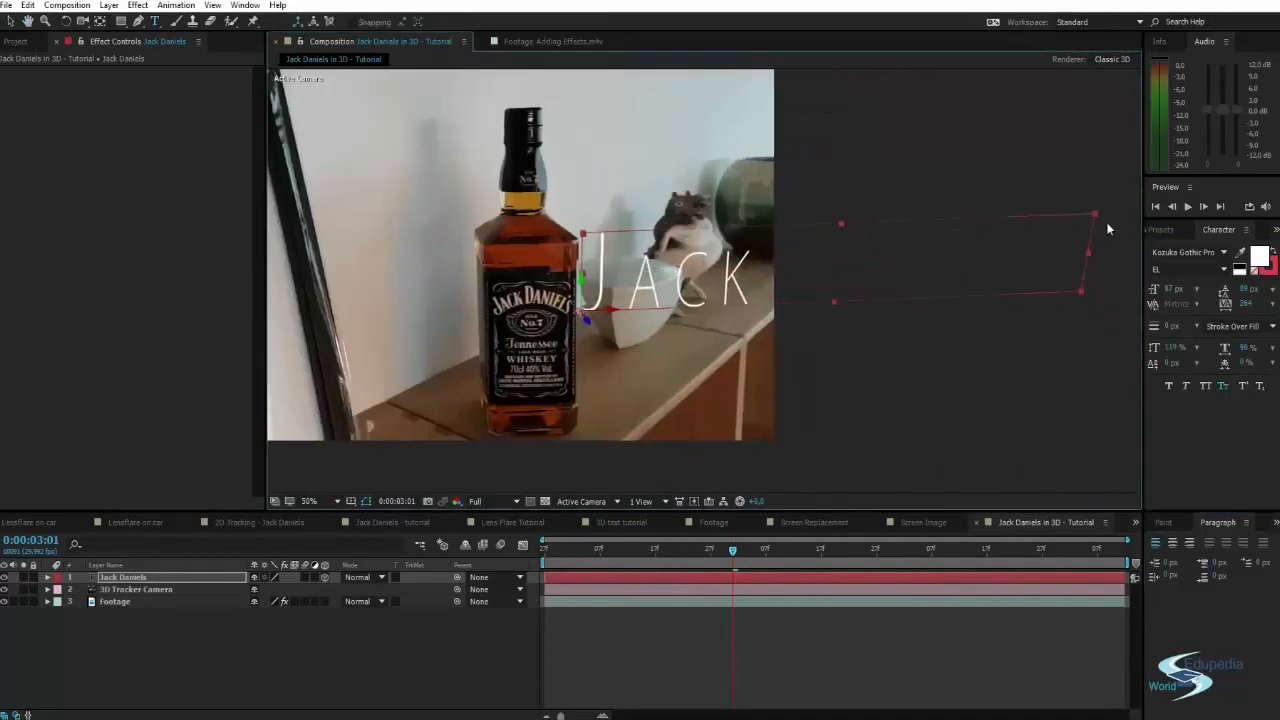
pyautogui.moveTo(1074, 219); pyautogui.dragTo(762, 260)
pyautogui.moveTo(581, 284); pyautogui.dragTo(583, 233)
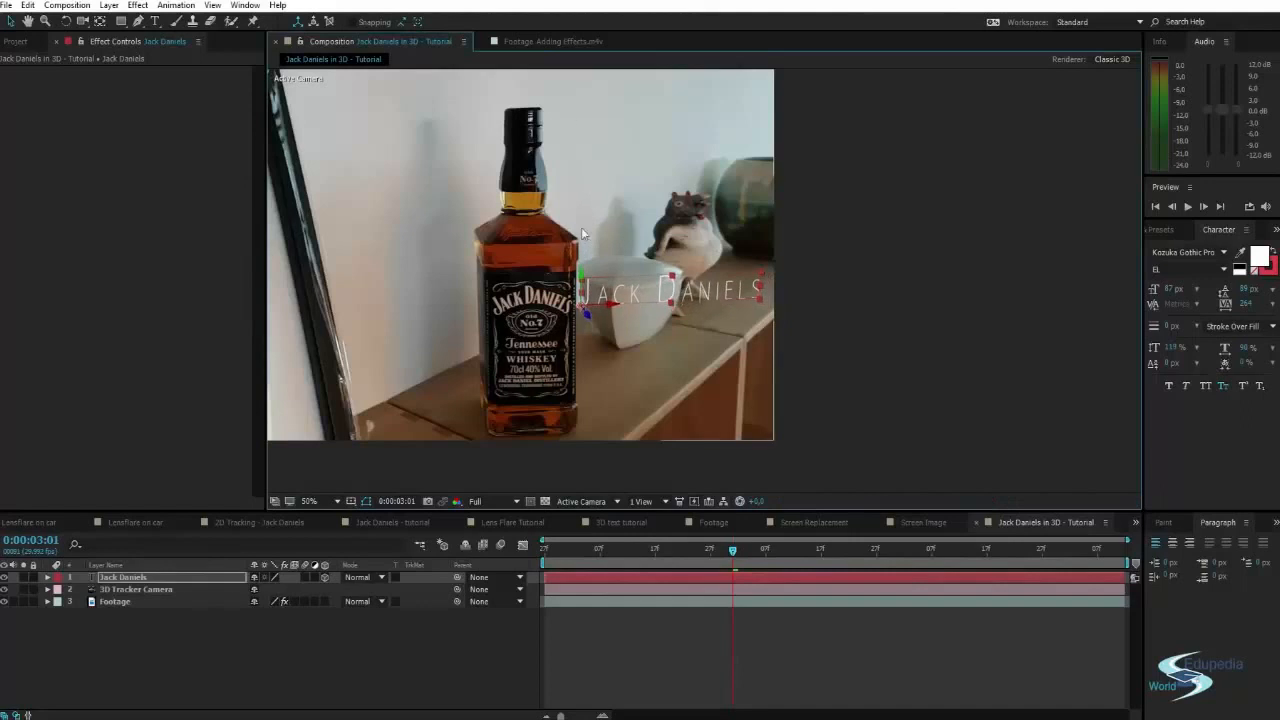
pyautogui.moveTo(582, 277); pyautogui.dragTo(588, 218)
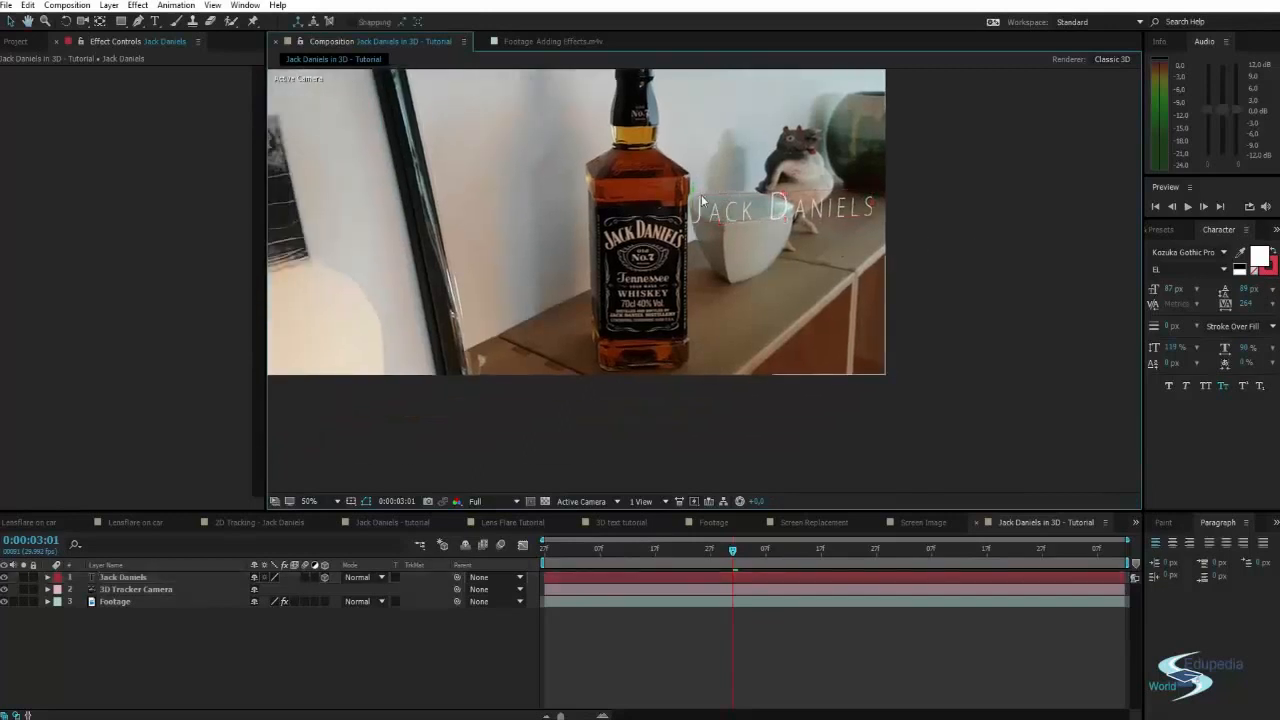
# Rotate the Jack Daniels text slightly to refine its alignment with the front of the bottle
pyautogui.click(704, 202)
pyautogui.scroll(1, 703, 195)
pyautogui.moveTo(703, 189); pyautogui.dragTo(715, 243)
pyautogui.press('w')
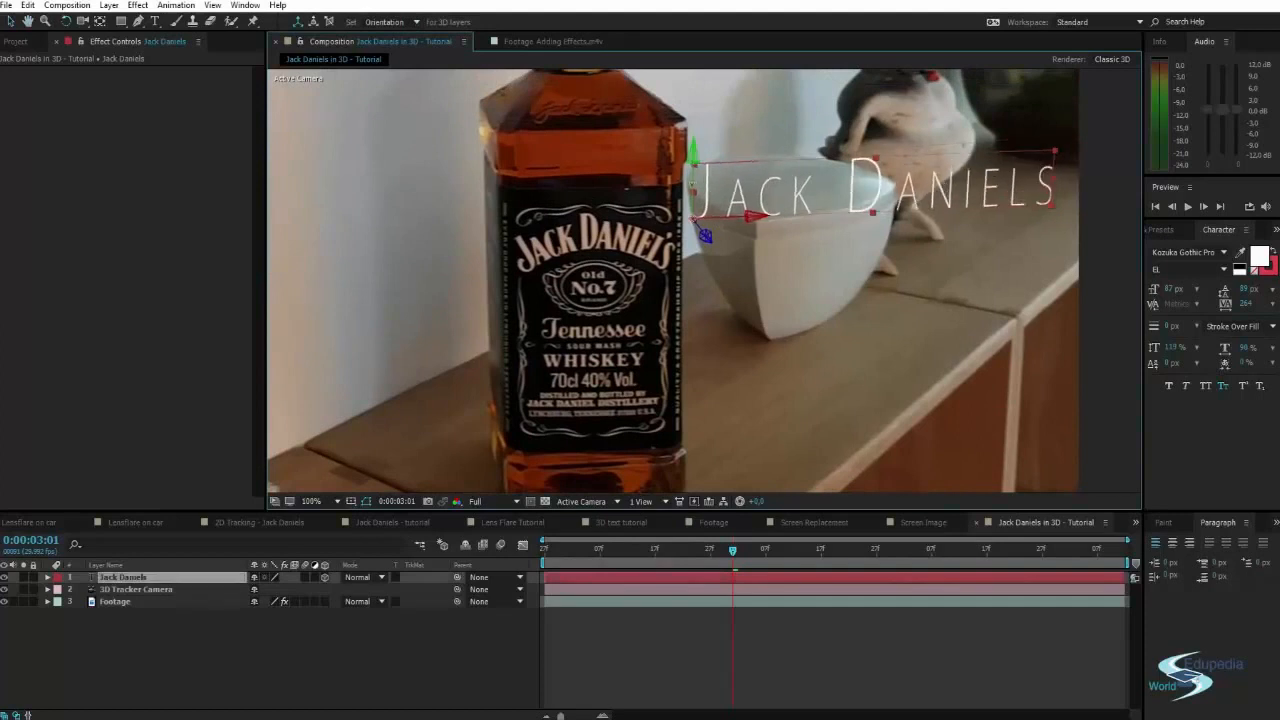
pyautogui.moveTo(692, 185); pyautogui.dragTo(690, 185)
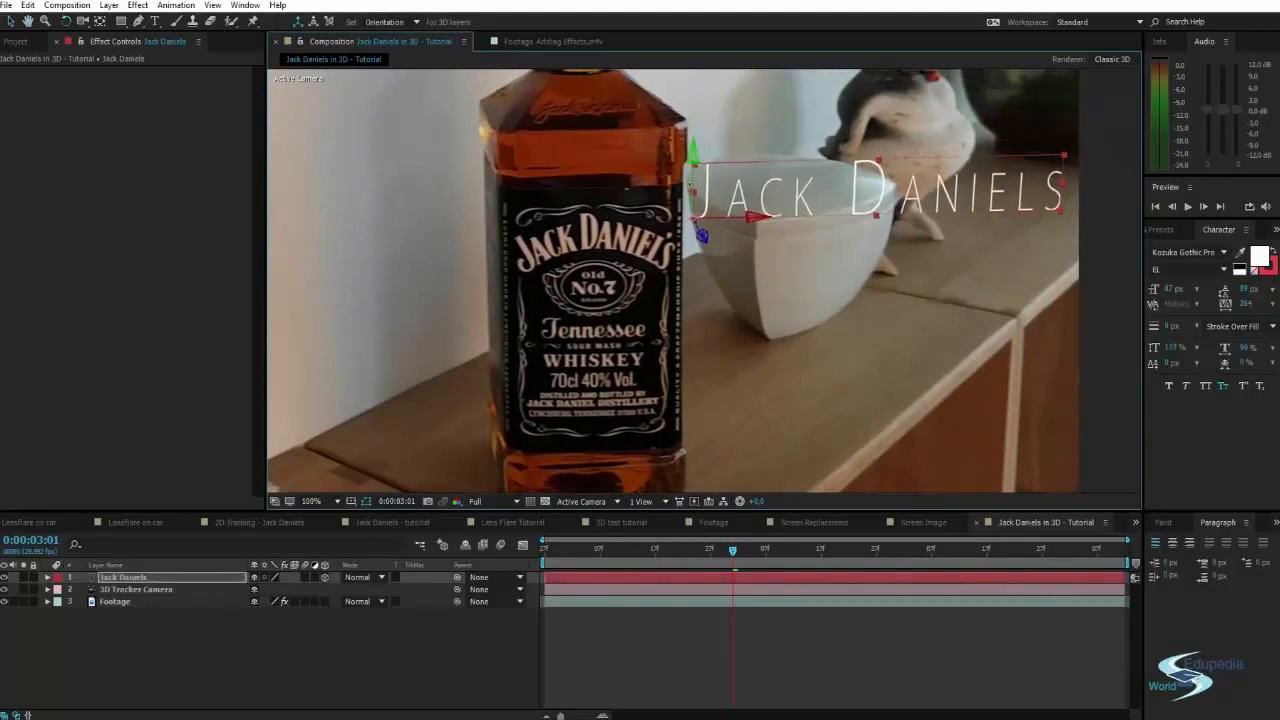
pyautogui.scroll(-2, 692, 188)
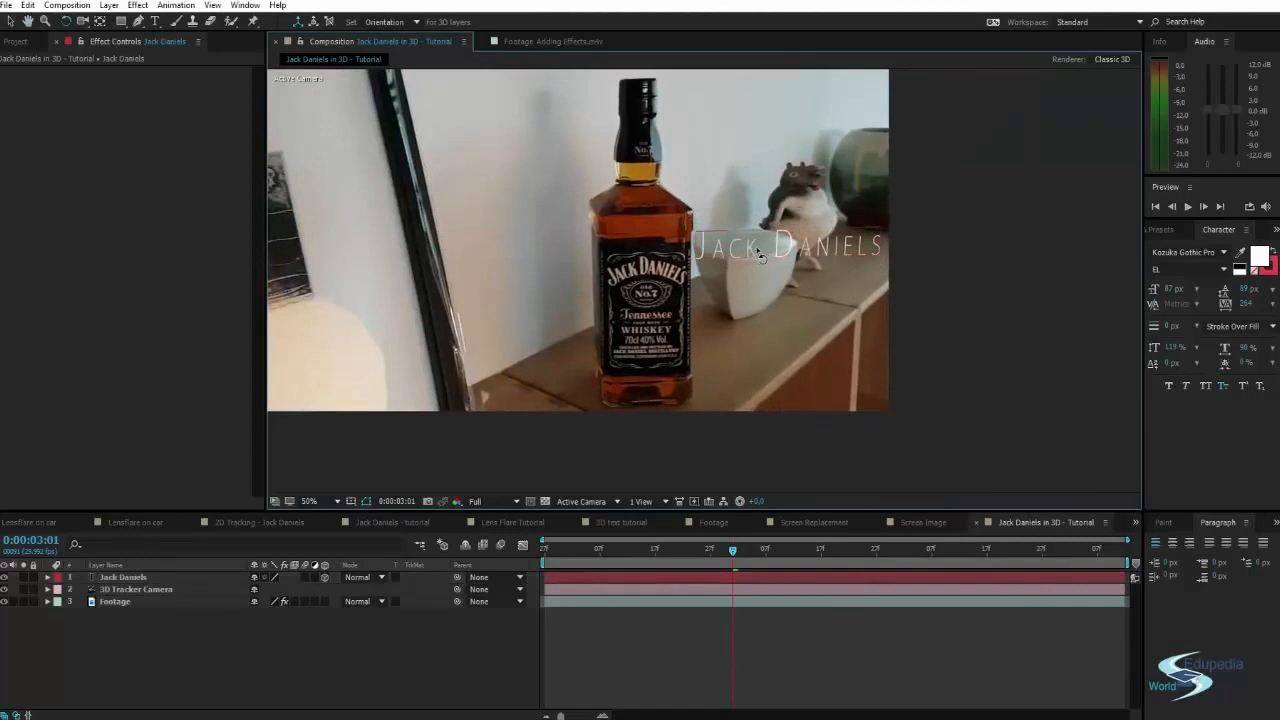
# Preview the tracked text, then enlarge the Jack Daniels layer slightly at 0:00:02:25
pyautogui.press('space')
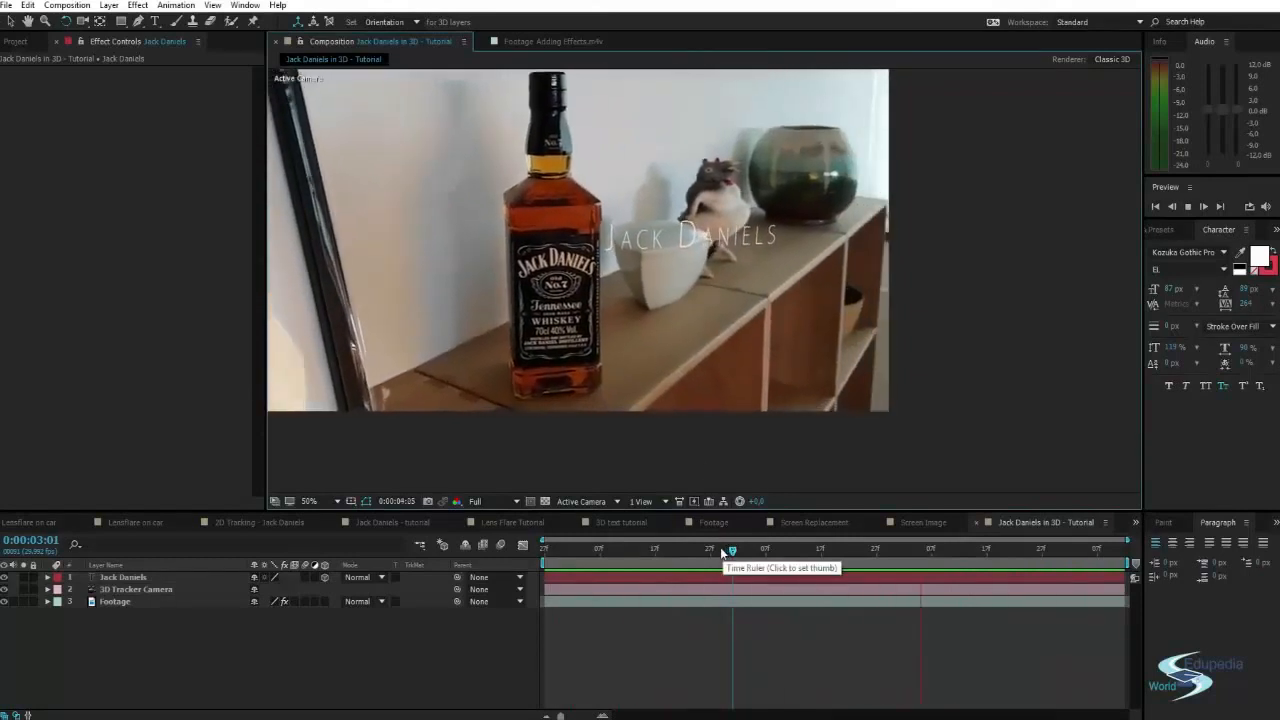
pyautogui.moveTo(661, 548); pyautogui.dragTo(699, 551)
pyautogui.click(805, 252)
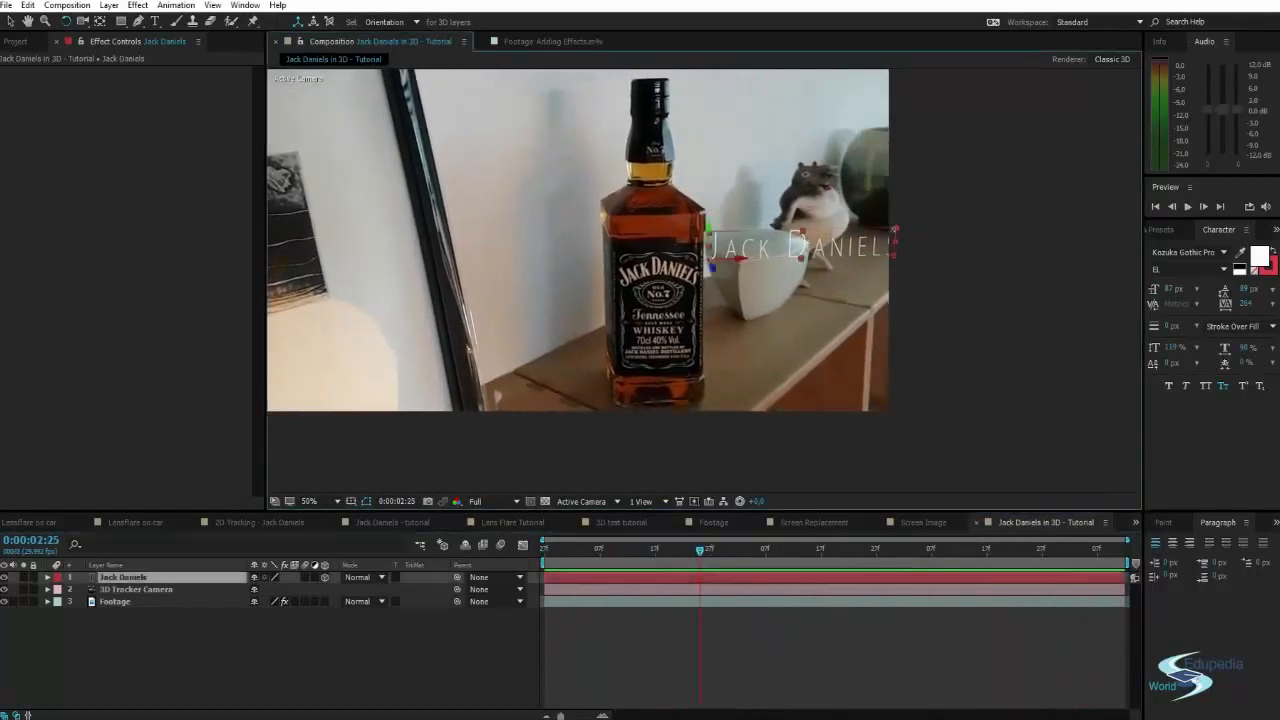
pyautogui.press('v')
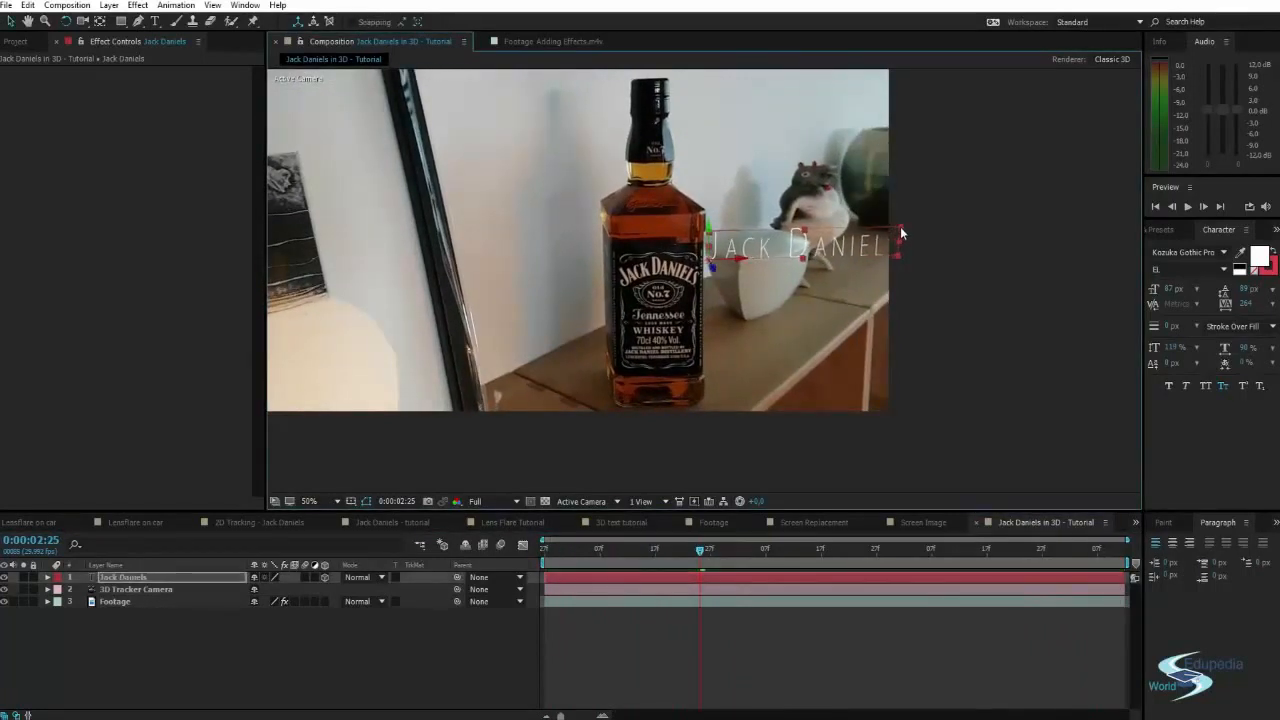
pyautogui.moveTo(897, 229); pyautogui.dragTo(929, 207)
# Duplicate the Jack Daniels text layer and move the copy down to form a second line below the original
pyautogui.hotkey('ctrl', 'd')
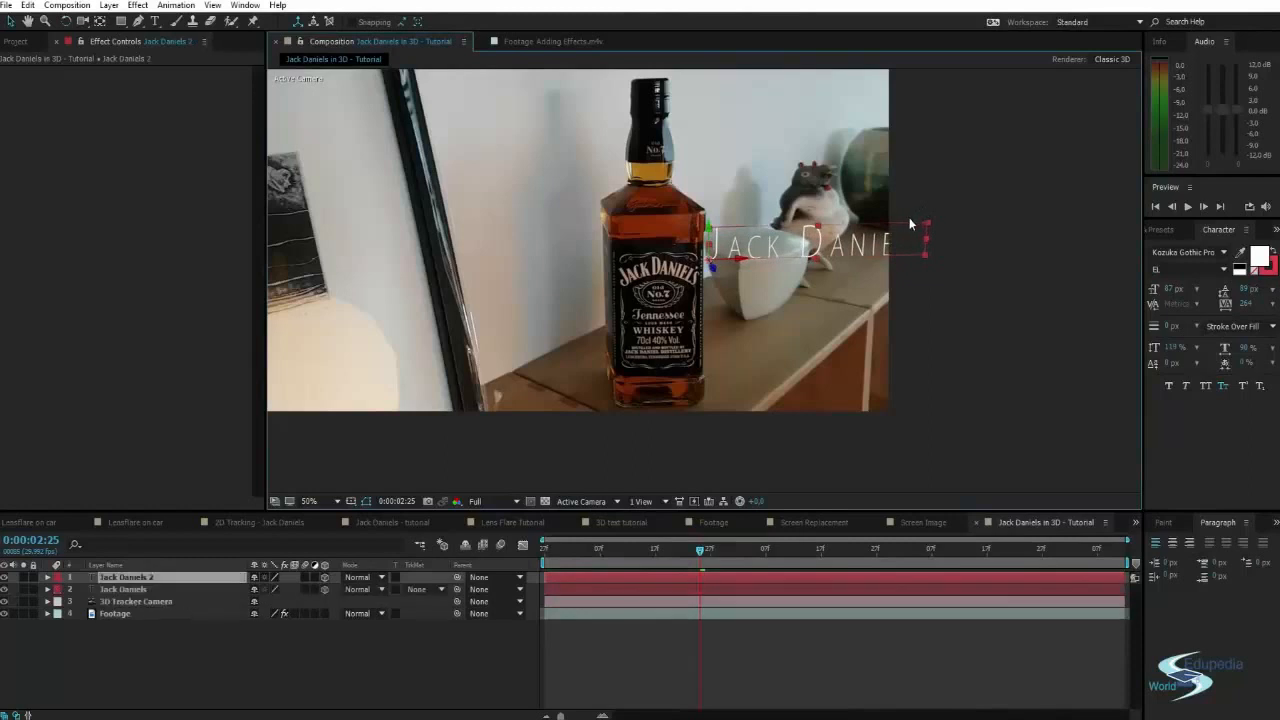
pyautogui.hotkey('shift', 'Down')
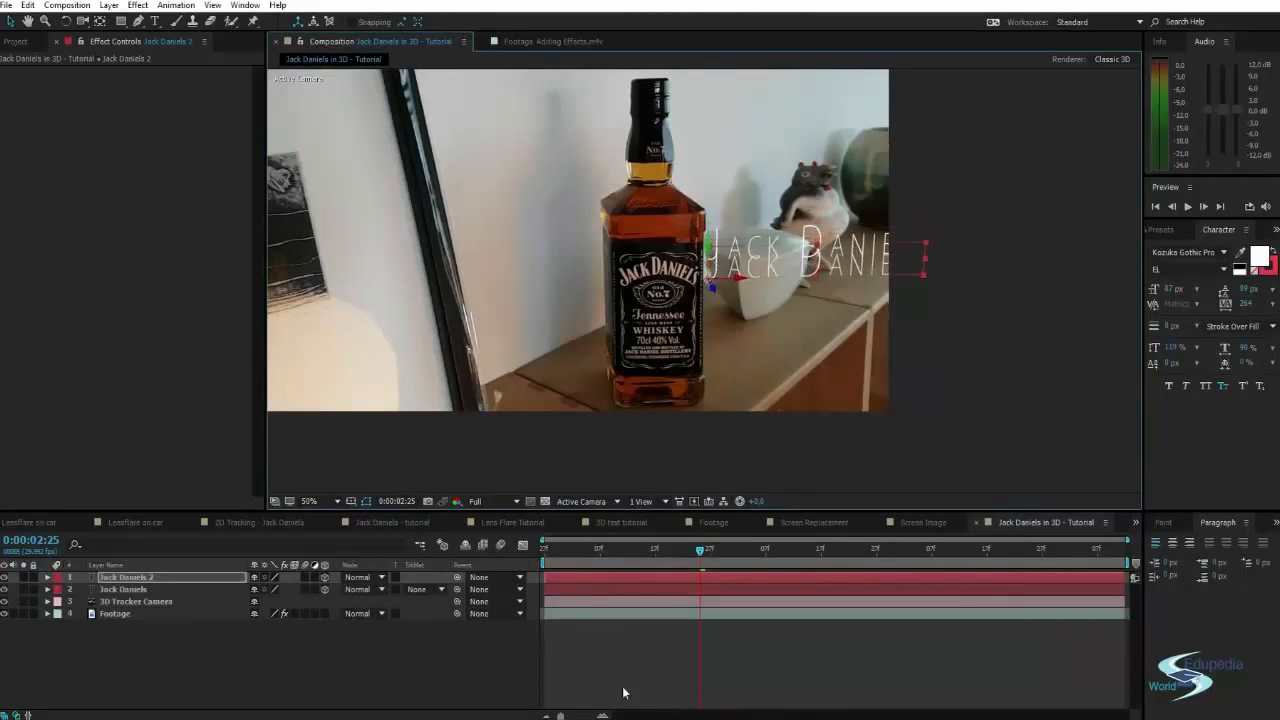
pyautogui.hotkey('shift', 'Down')
pyautogui.hotkey('shift', 'Down')
pyautogui.hotkey('shift', 'Down')
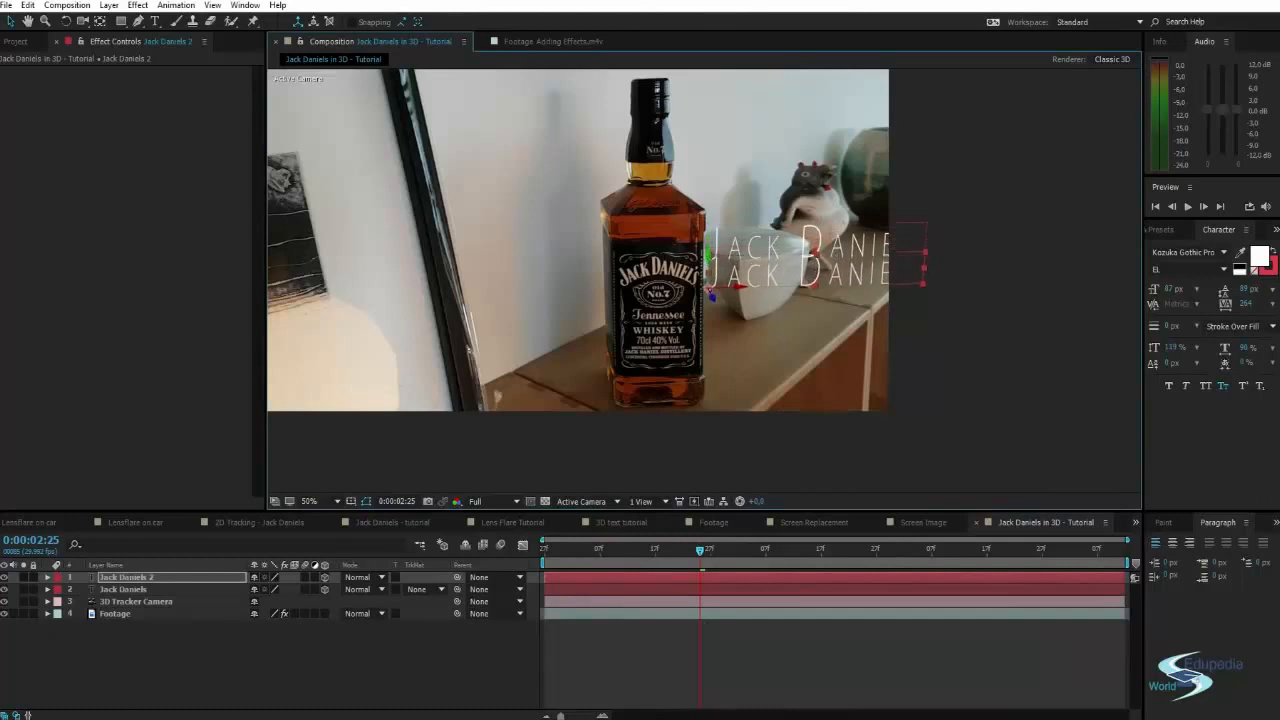
pyautogui.hotkey('shift', 'Down')
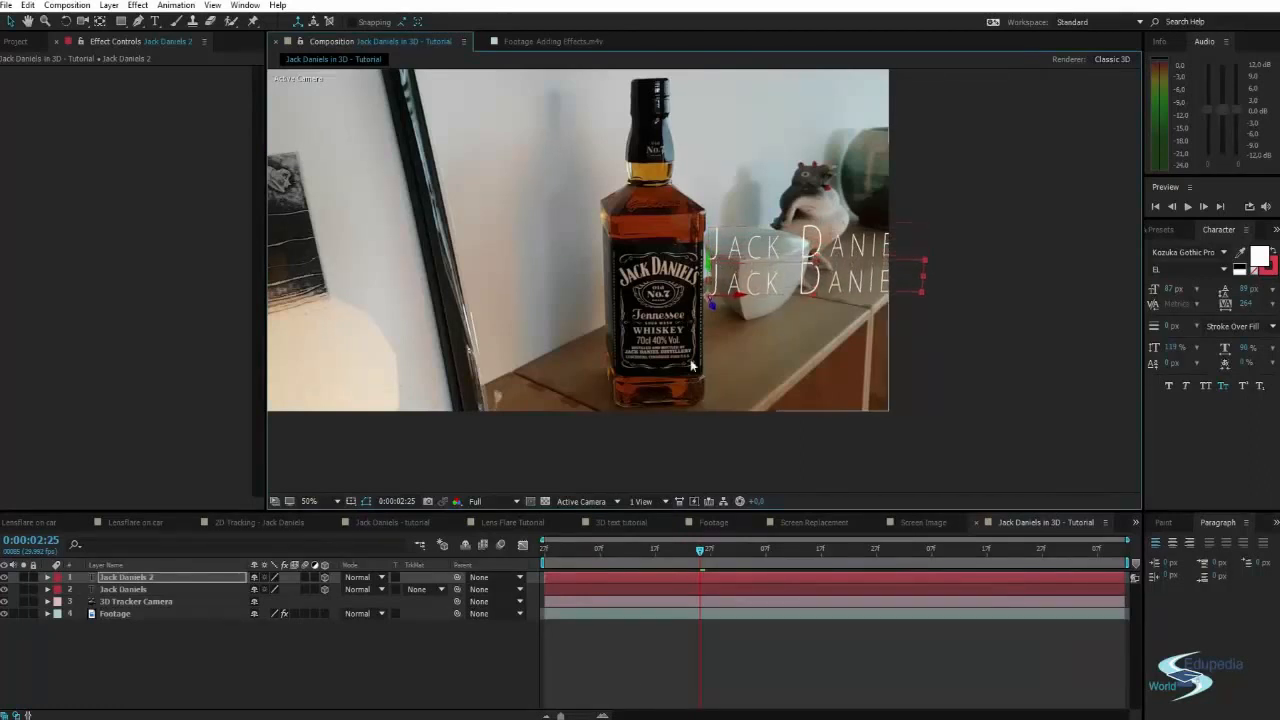
# Change the wording of the duplicated lower text line to "Made in Tennessee"
pyautogui.doubleClick(732, 278)
pyautogui.write('Made')
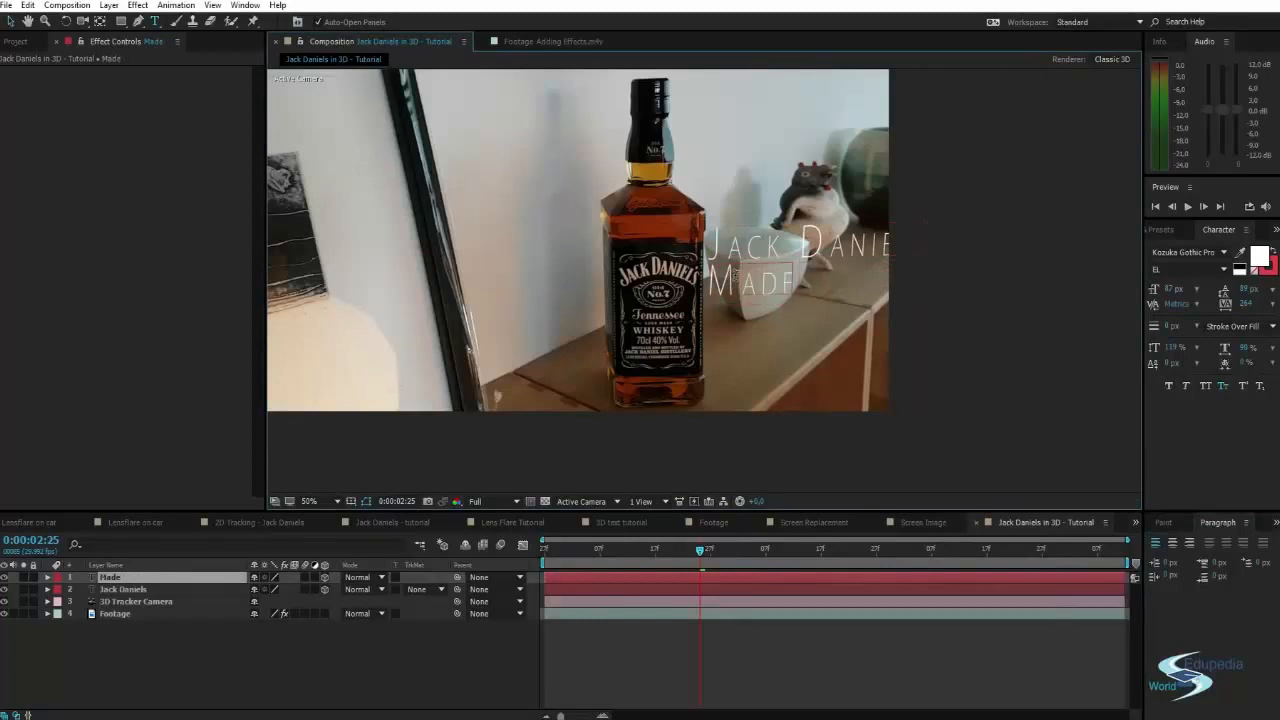
pyautogui.write(' in Ten')
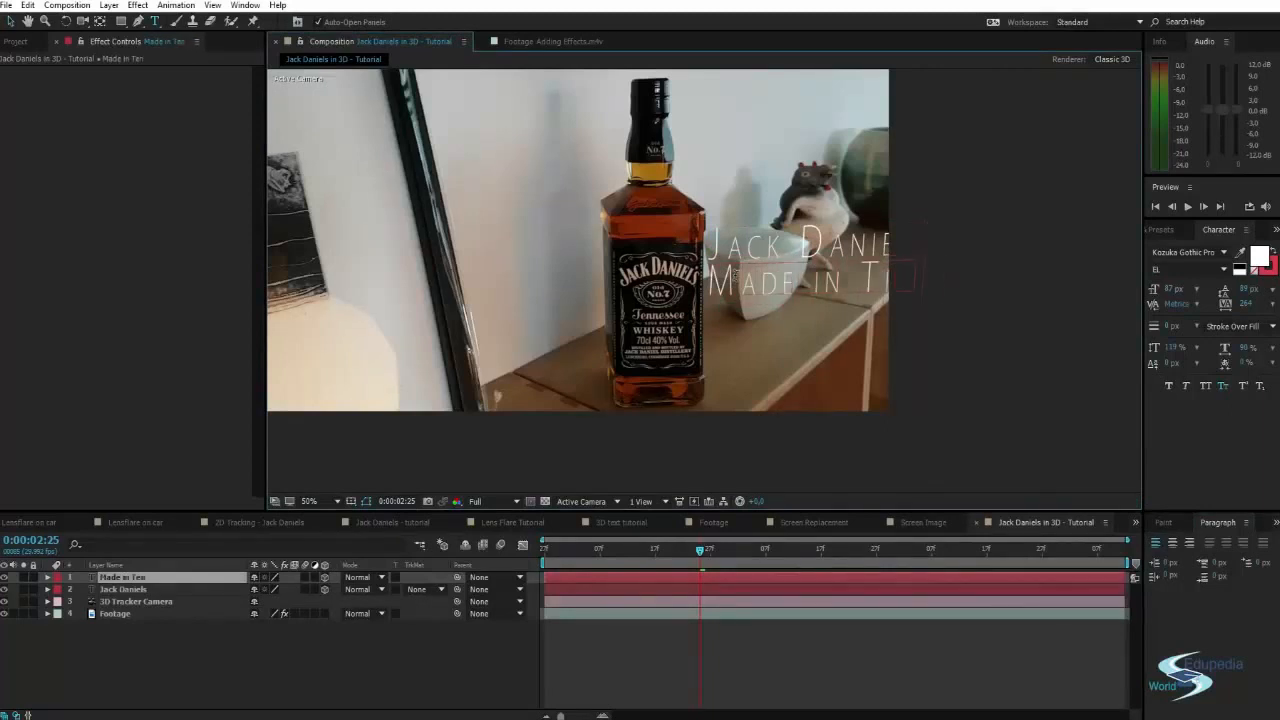
pyautogui.write('no')
pyautogui.hotkey('ctrl', 'Return')
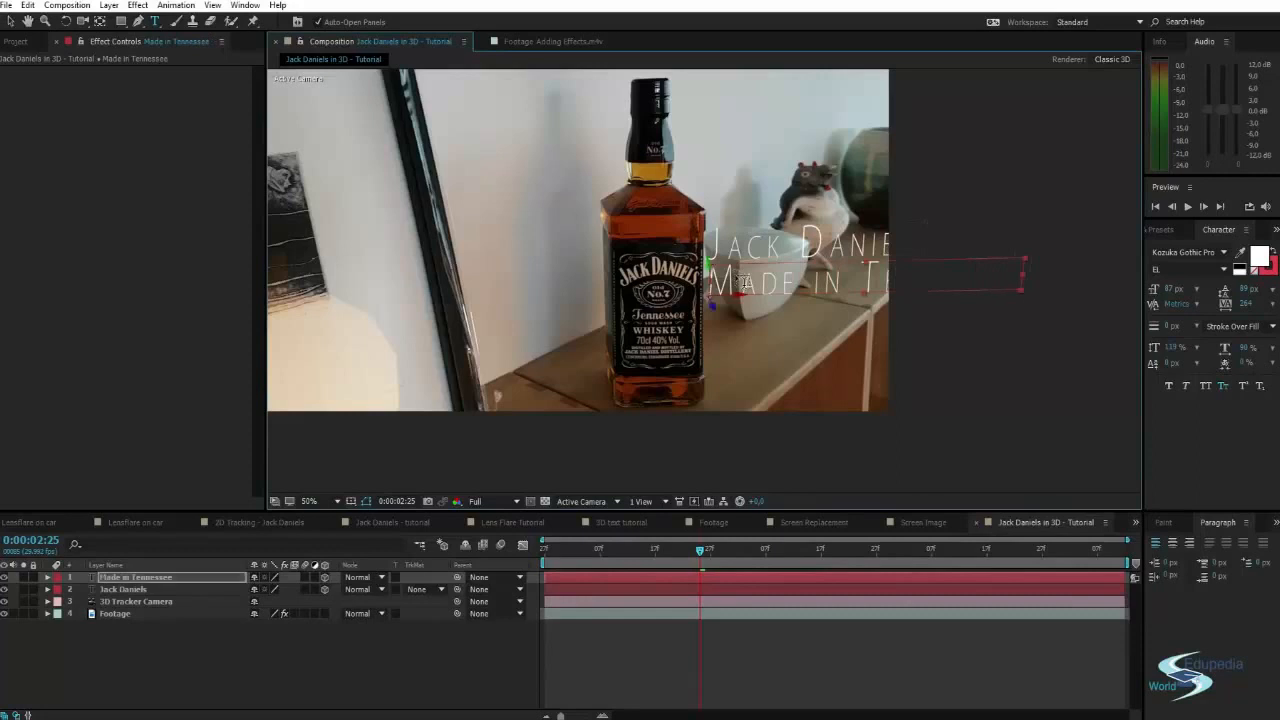
# Shrink the Made in Tennessee line to subtitle size and raise it to sit close beneath the Jack Daniels text
pyautogui.press('v')
pyautogui.moveTo(1027, 257); pyautogui.dragTo(934, 274)
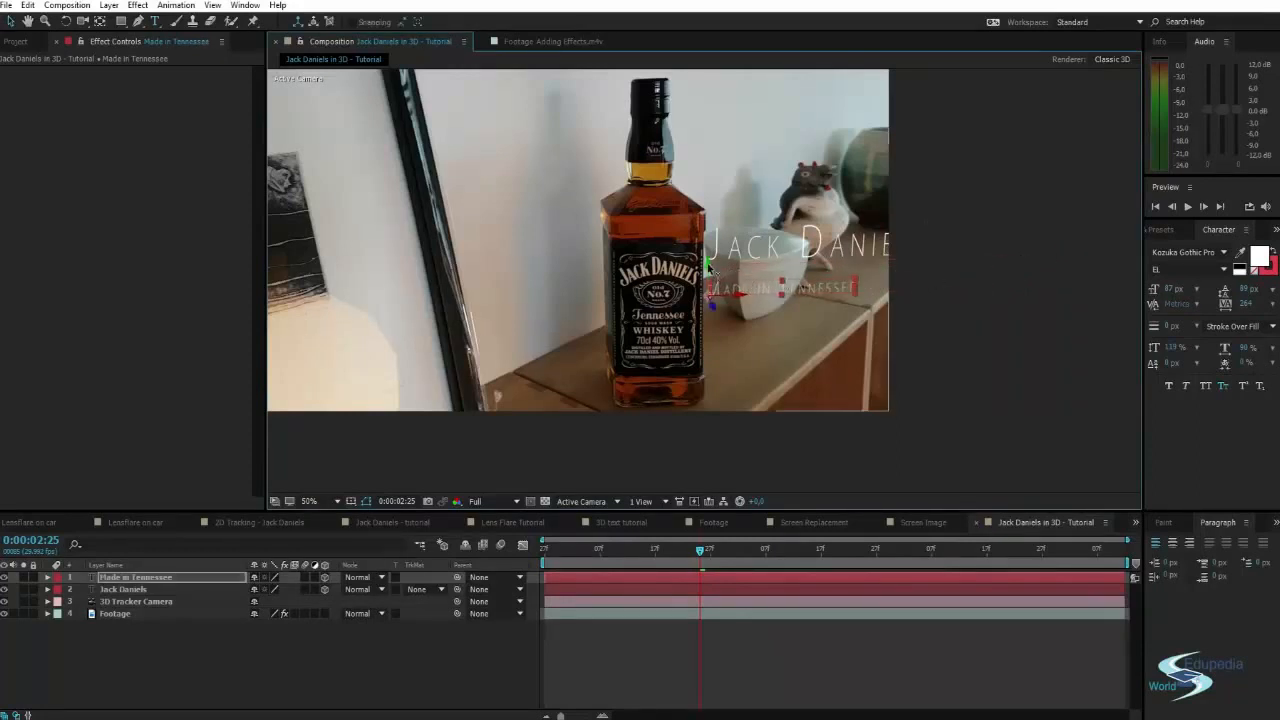
pyautogui.moveTo(709, 266); pyautogui.dragTo(710, 54)
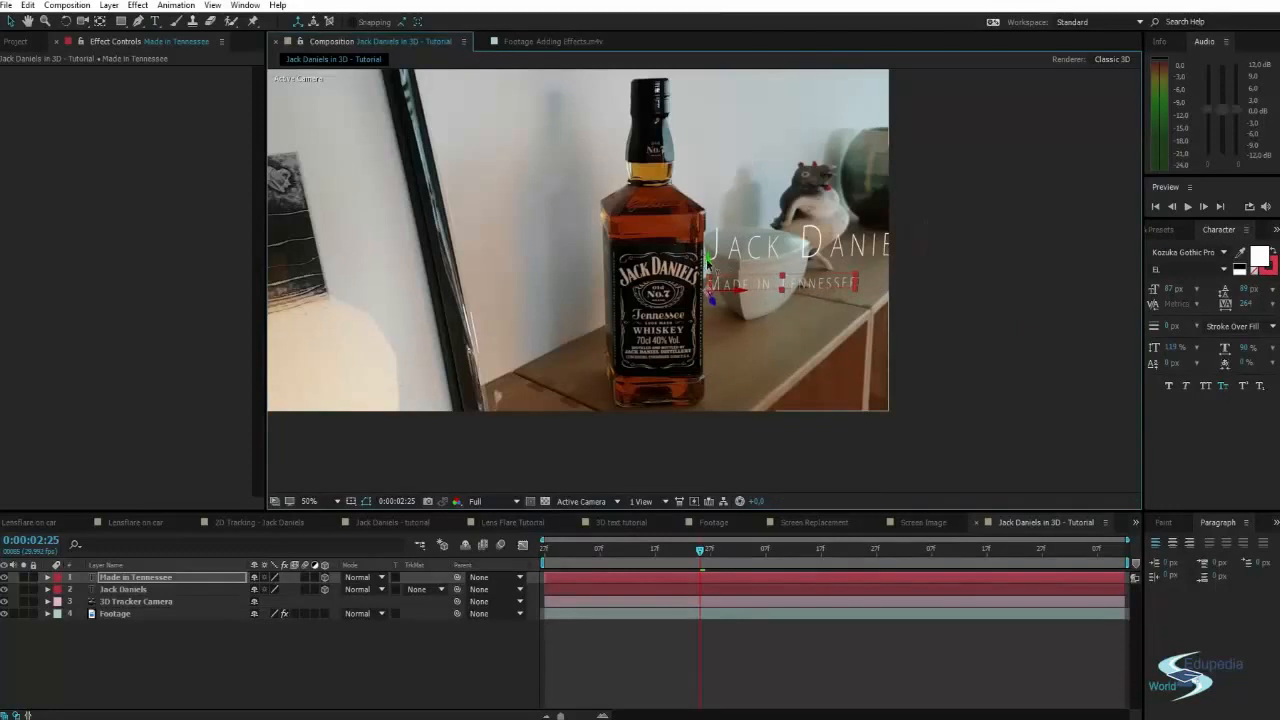
pyautogui.moveTo(708, 264); pyautogui.dragTo(731, 120)
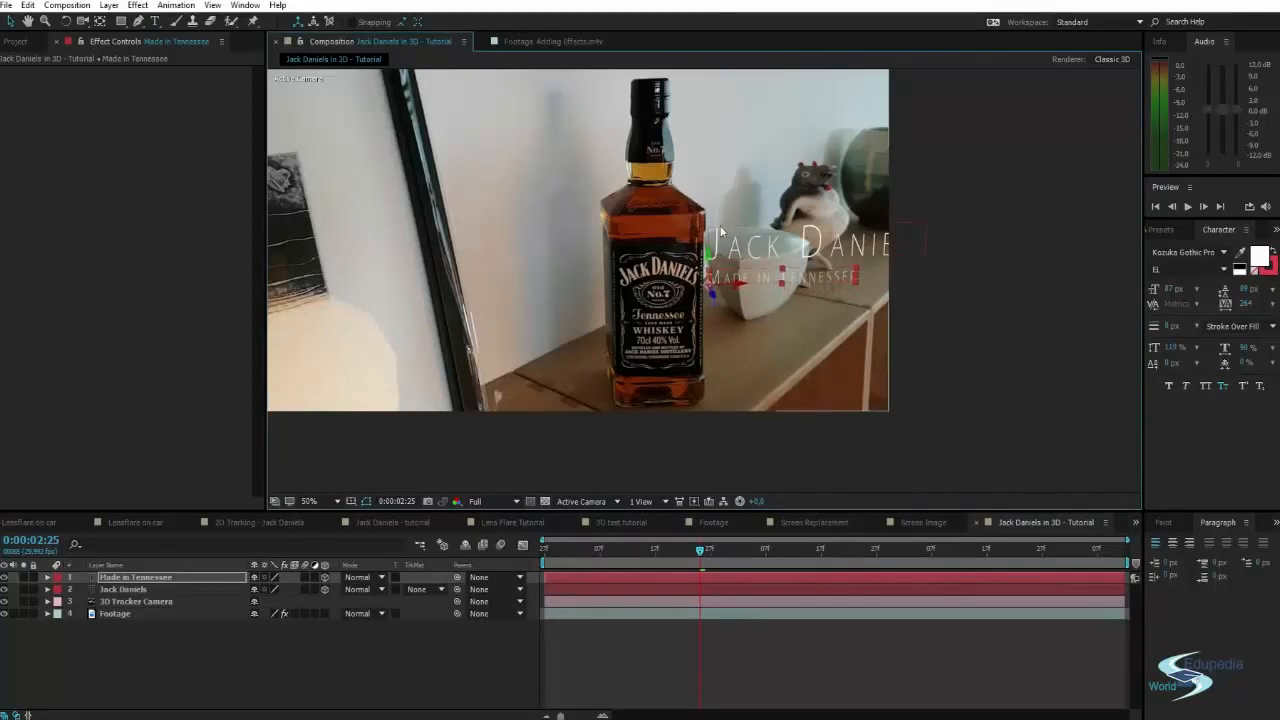
pyautogui.moveTo(709, 265); pyautogui.dragTo(729, 86)
pyautogui.click(1005, 267)
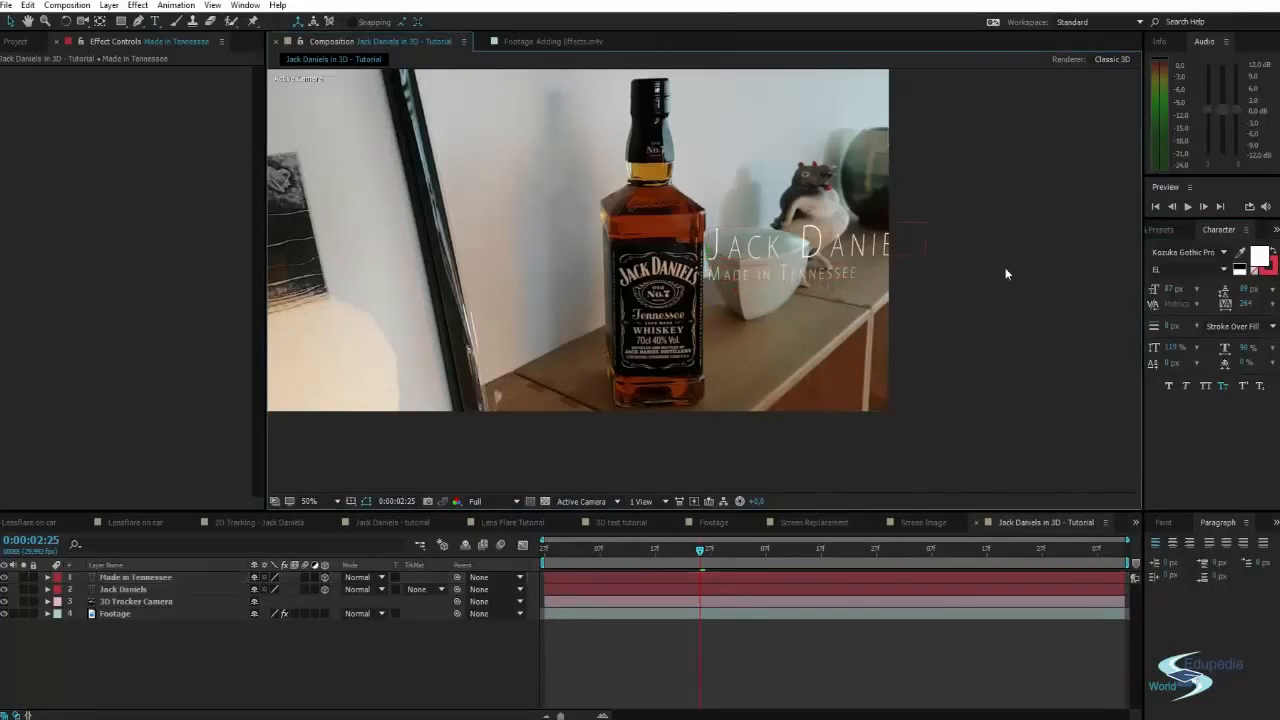
# Preview both text lines through the shot to check their tracking, then set the current time to 0:00:02:27
pyautogui.scroll(2, 784, 266)
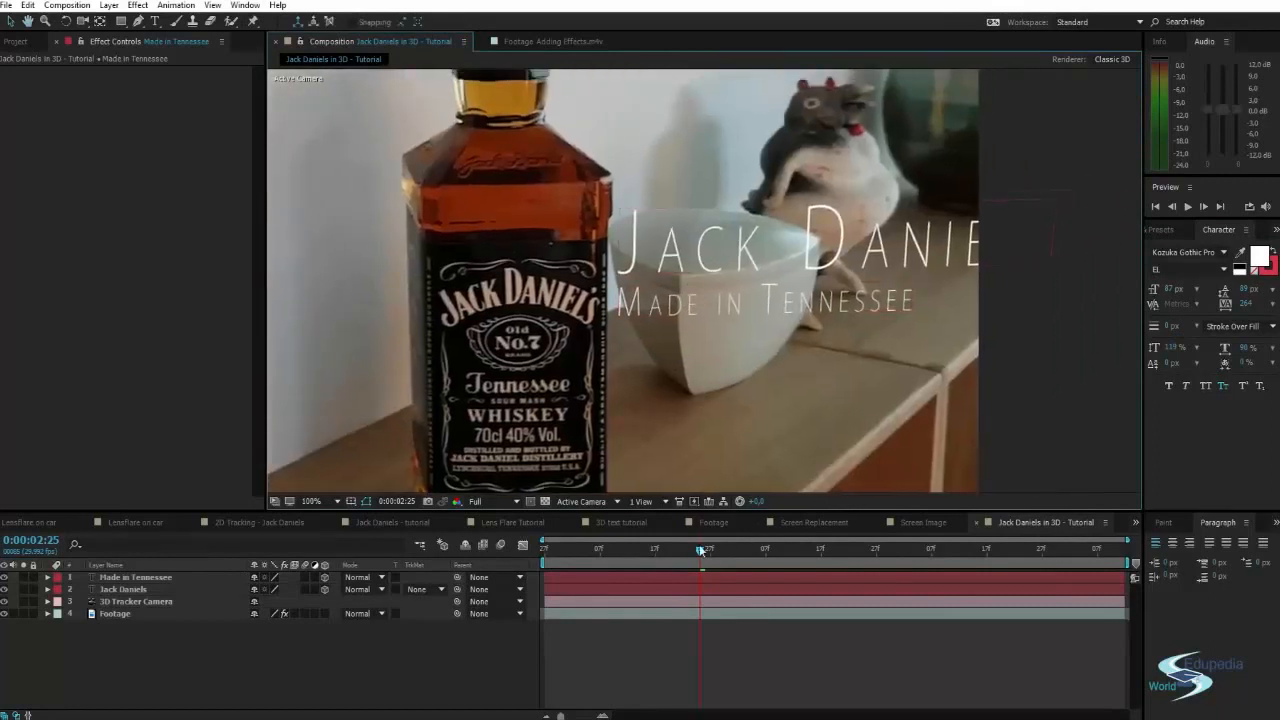
pyautogui.press('space')
pyautogui.scroll(-2, 662, 315)
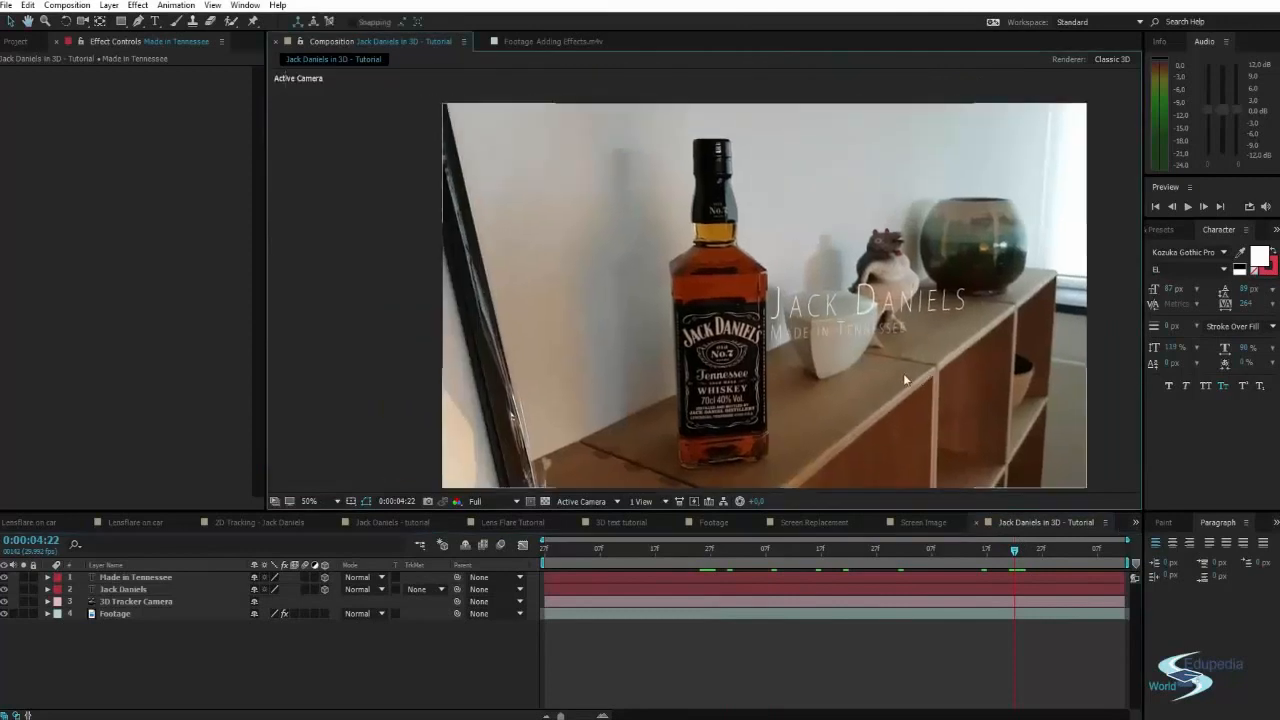
pyautogui.press('space')
pyautogui.moveTo(864, 362); pyautogui.dragTo(826, 340)
pyautogui.moveTo(1013, 550); pyautogui.dragTo(467, 523)
pyautogui.moveTo(577, 535); pyautogui.dragTo(712, 555)
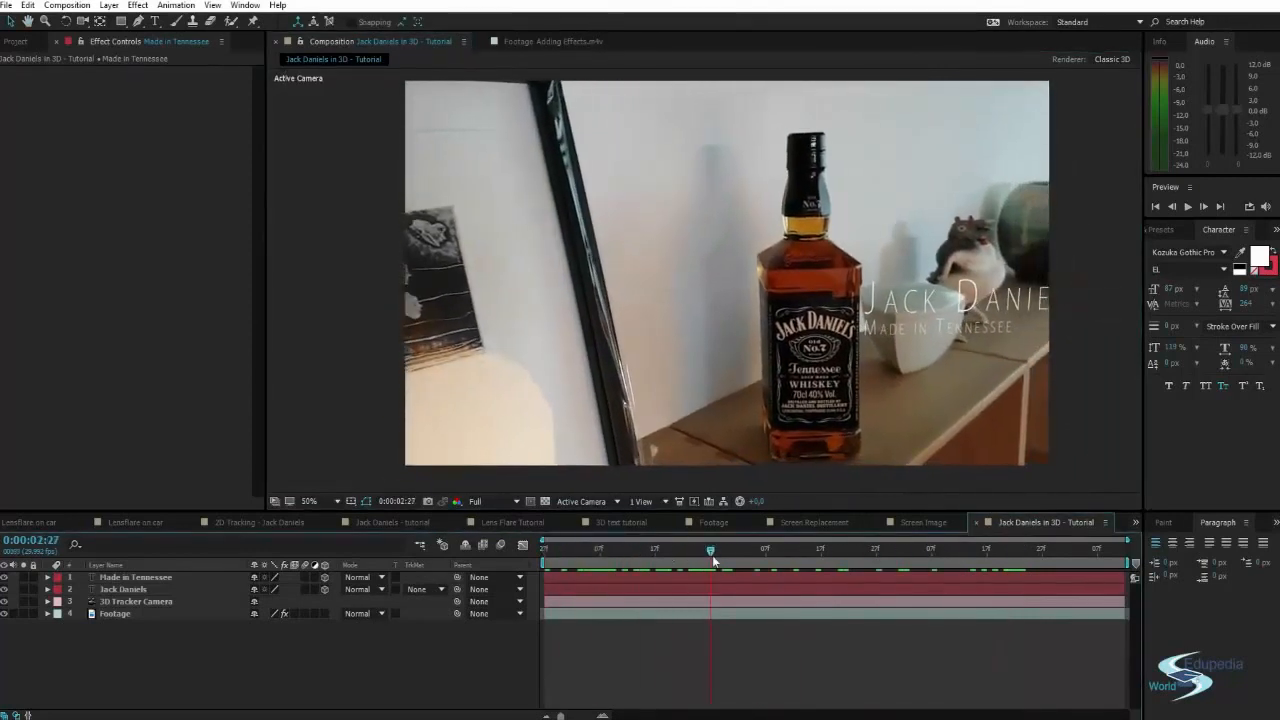
# Add Position keyframes at 0:00:02:27 to both the Made in Tennessee and Jack Daniels layers
pyautogui.click(150, 579)
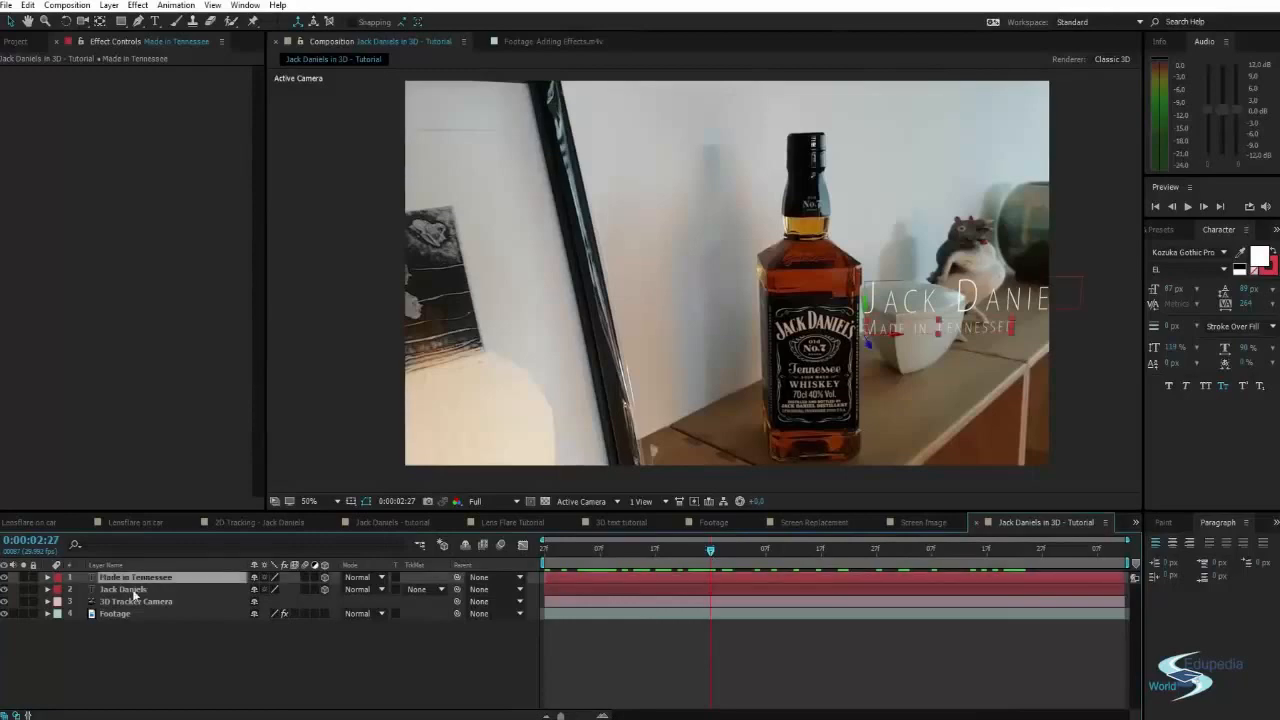
pyautogui.keyDown('shift'); pyautogui.click(133, 591); pyautogui.keyUp('shift')
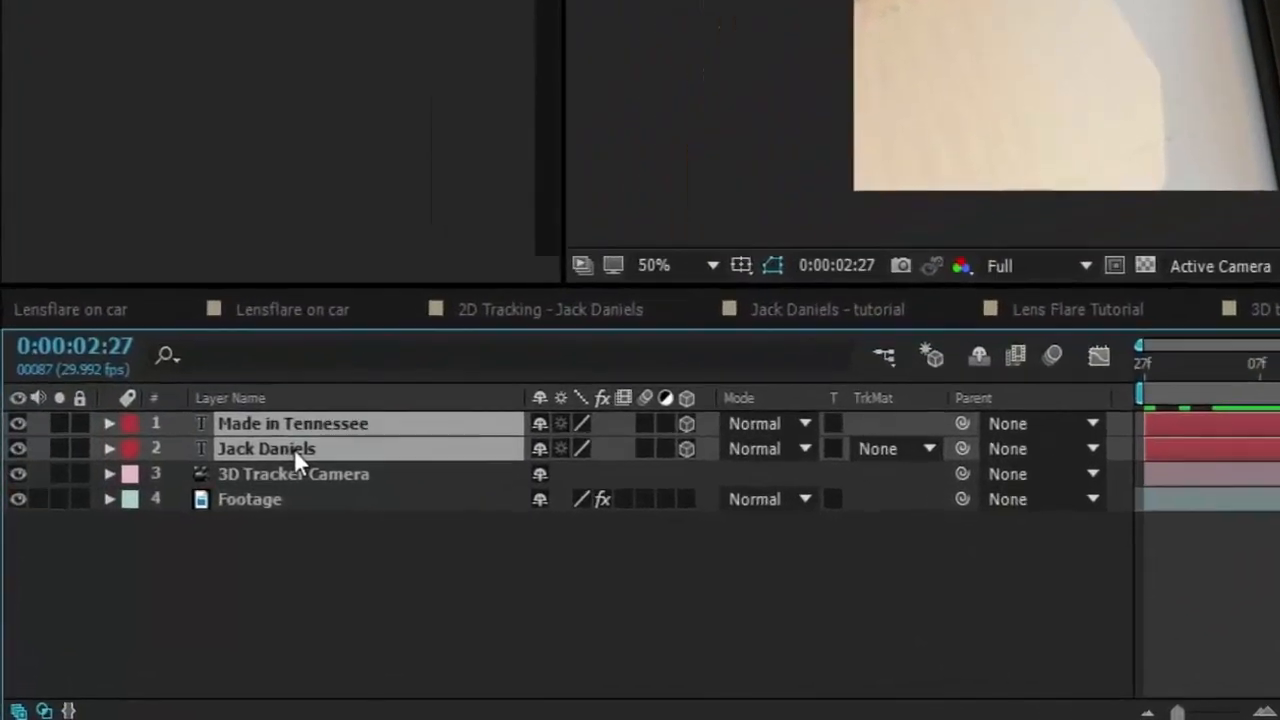
pyautogui.press('p')
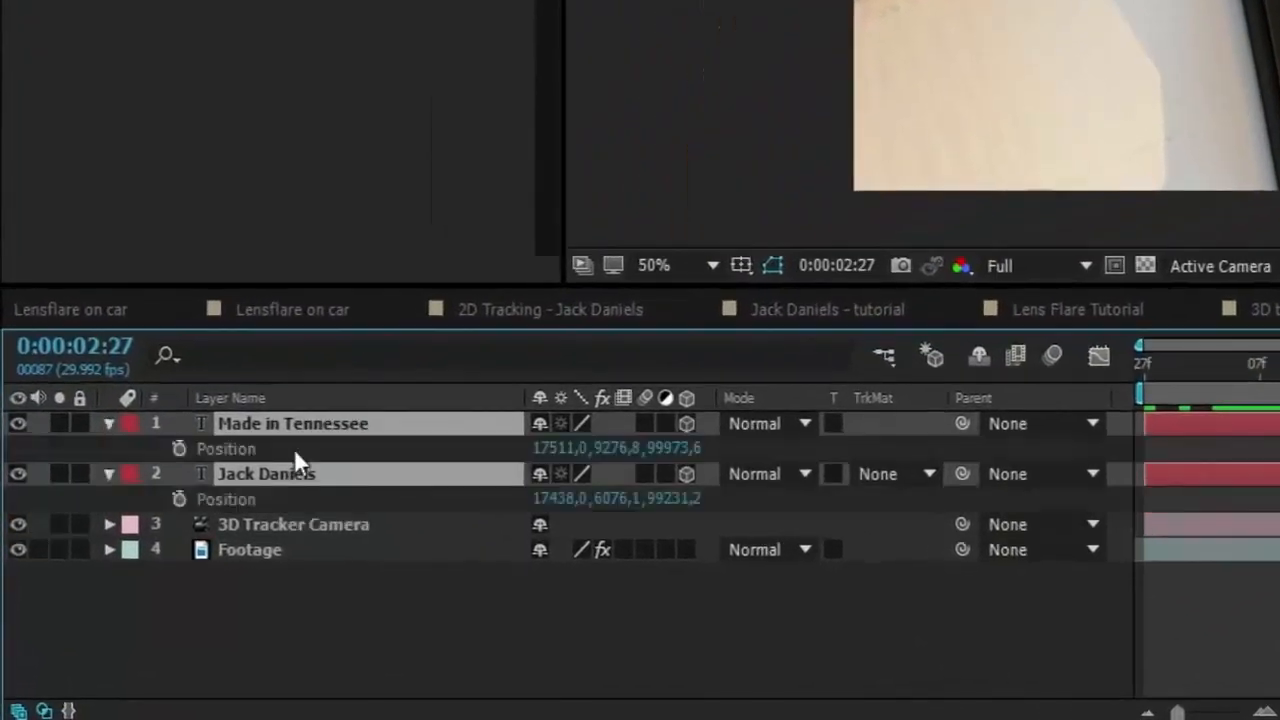
pyautogui.click(179, 448)
pyautogui.click(179, 498)
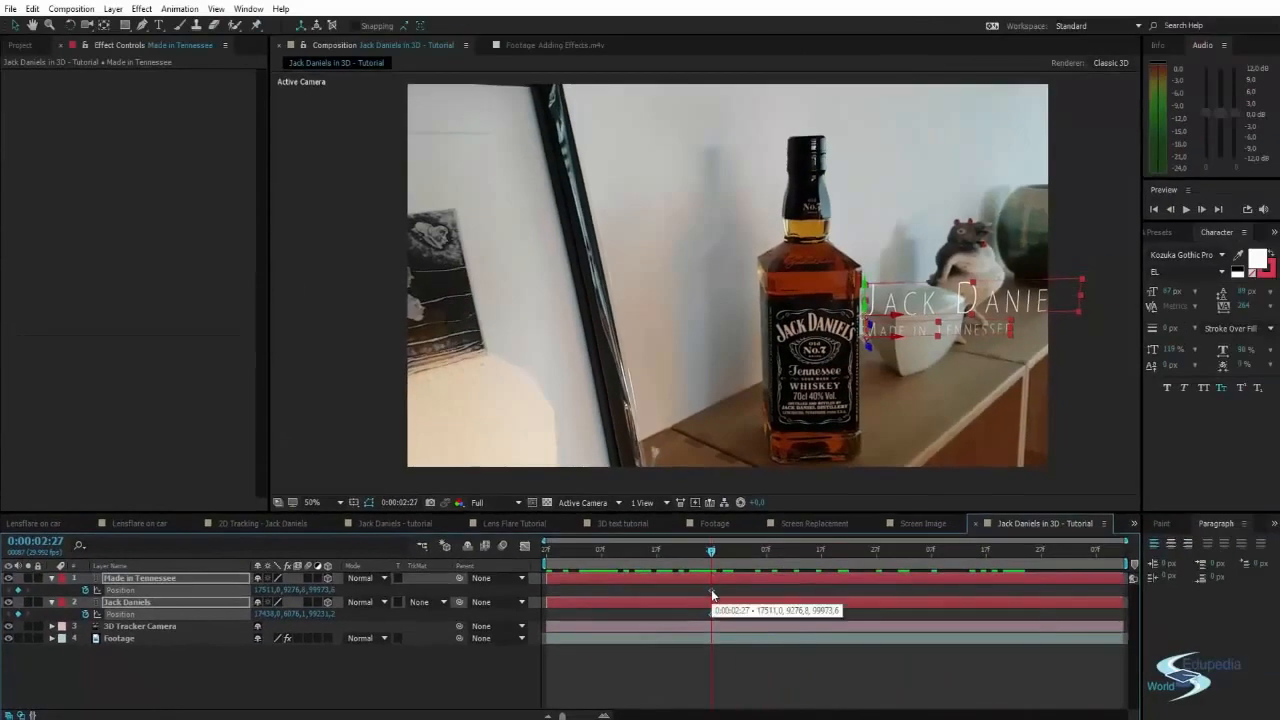
# Shift both Position keyframes forward about 15 frames and slide both text lines left across the bottle at 0:00:02:27
pyautogui.moveTo(763, 581); pyautogui.dragTo(793, 589)
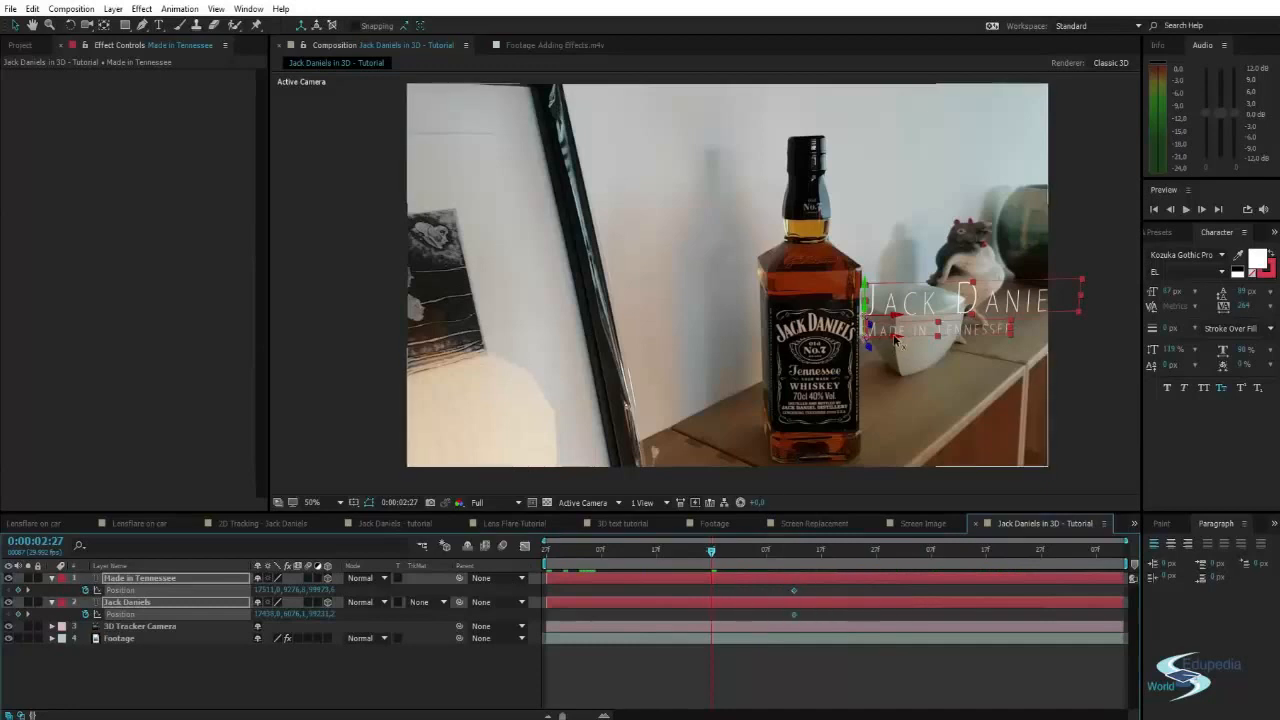
pyautogui.moveTo(895, 340); pyautogui.dragTo(720, 345)
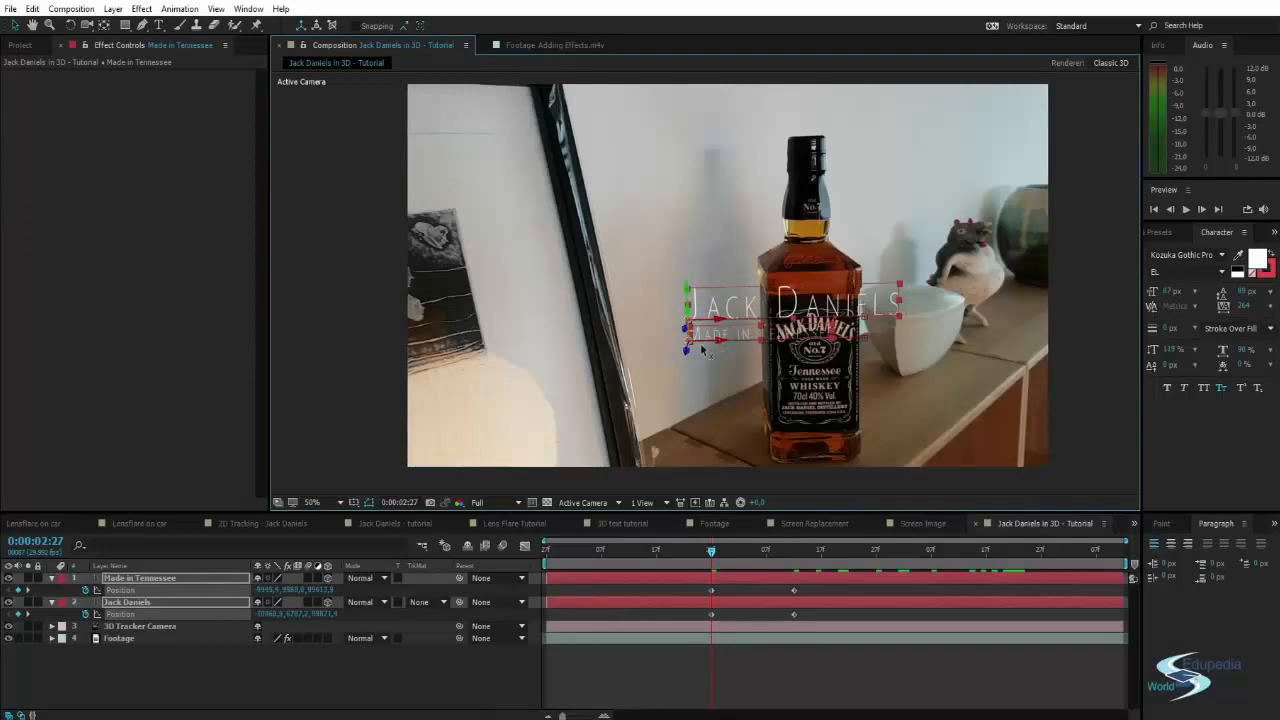
# Slide both text lines further left at 0:00:02:27 so most of the text sits beside the bottle, and preview the move
pyautogui.moveTo(703, 350); pyautogui.dragTo(676, 350)
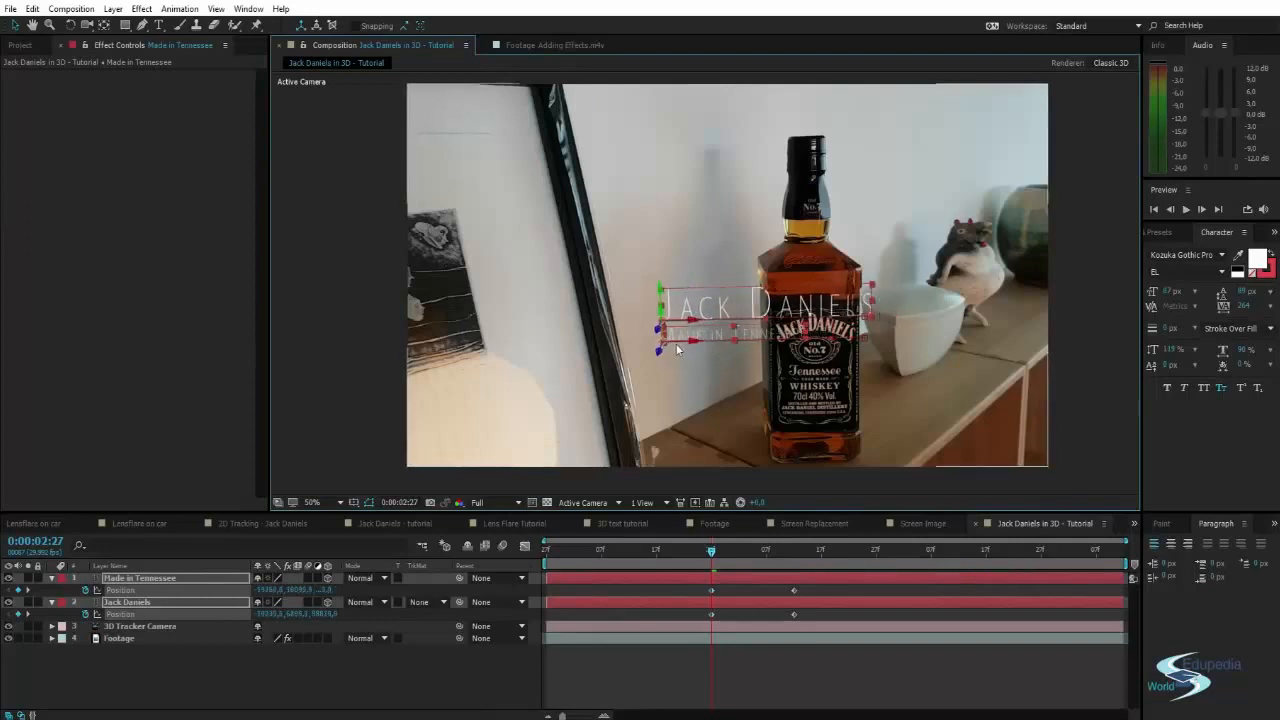
pyautogui.moveTo(700, 348); pyautogui.dragTo(672, 348)
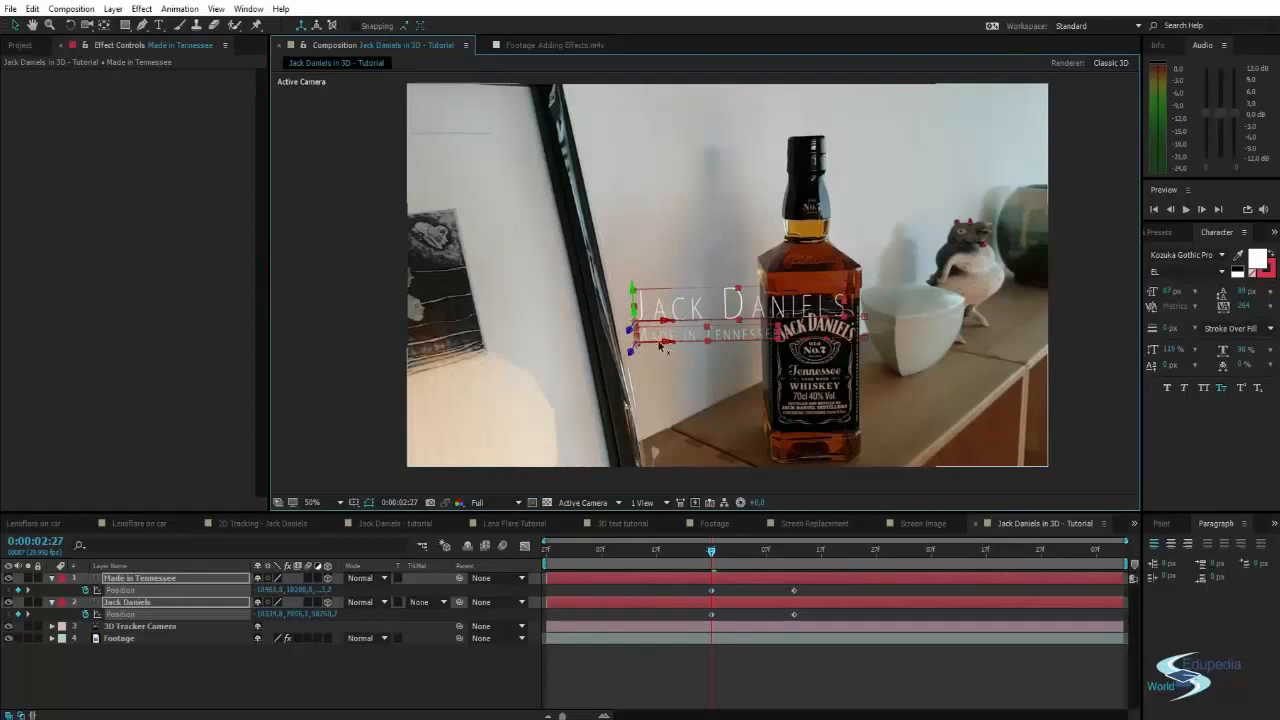
pyautogui.click(725, 667)
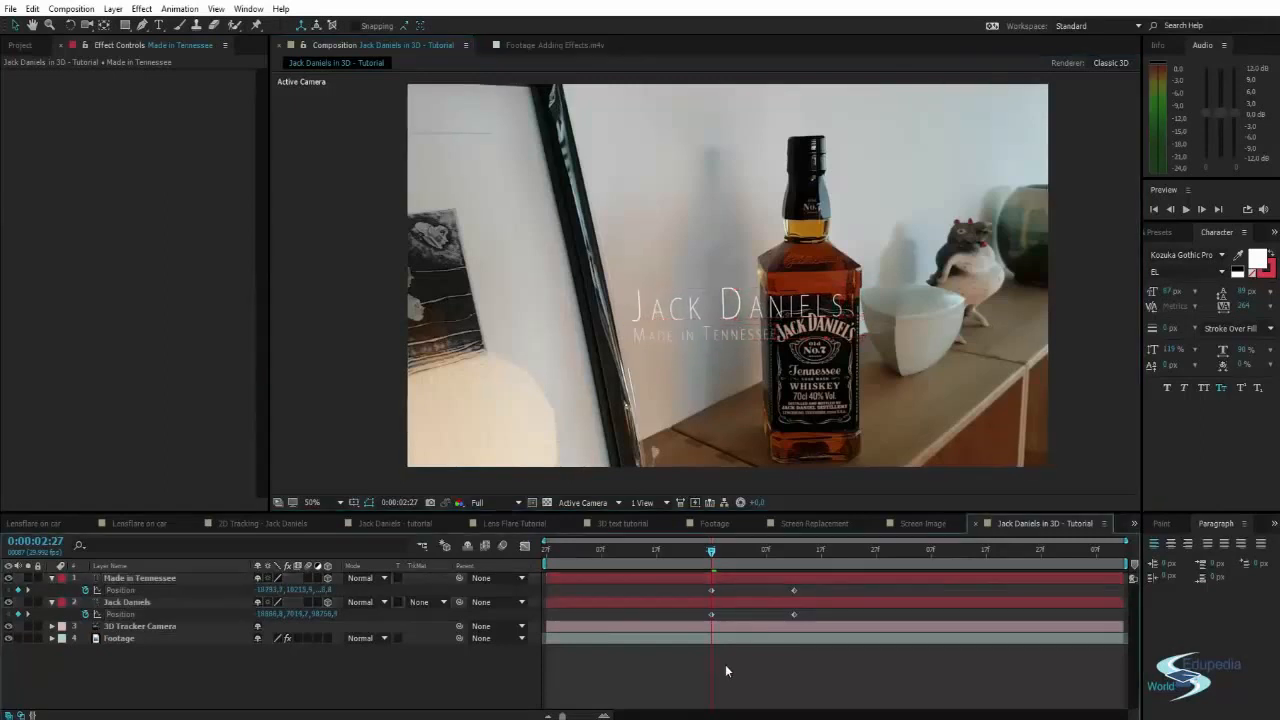
pyautogui.press('space')
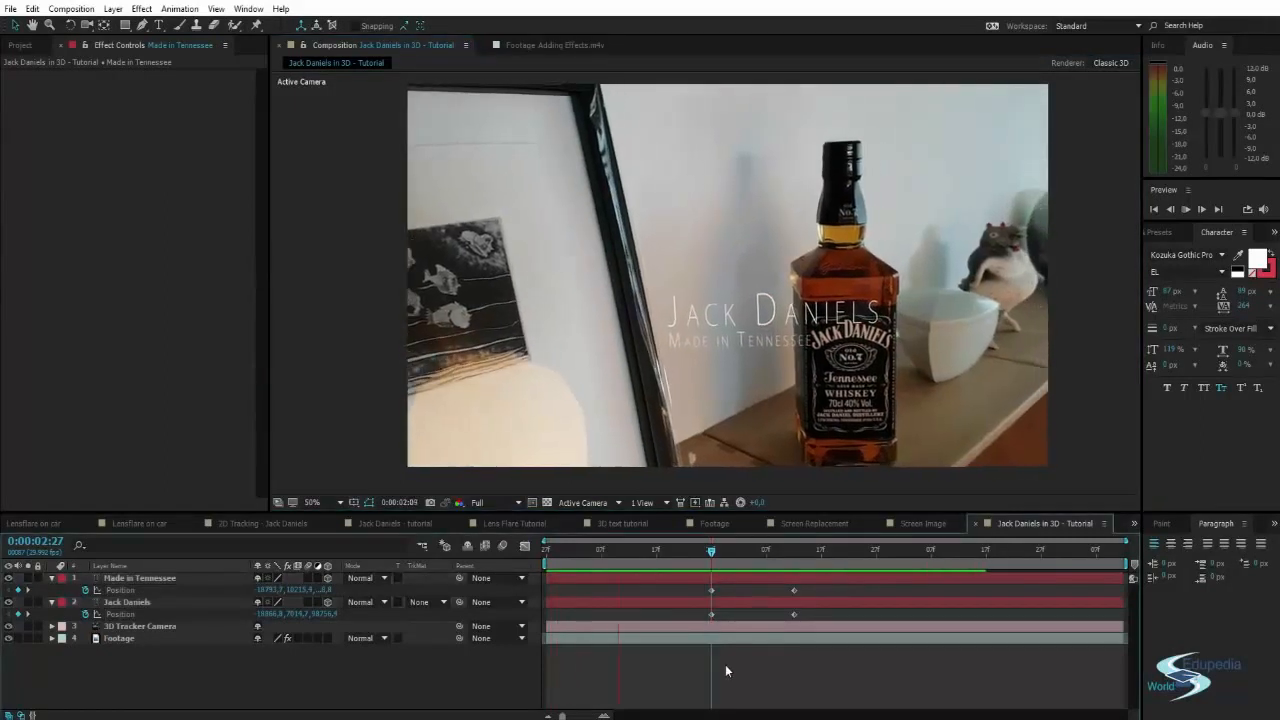
# Apply Easy Ease to all Position keyframes of both text layers and preview the slide-out up to 0:00:03:15
pyautogui.click(752, 551)
pyautogui.moveTo(704, 594); pyautogui.dragTo(820, 618)
pyautogui.press('F9')
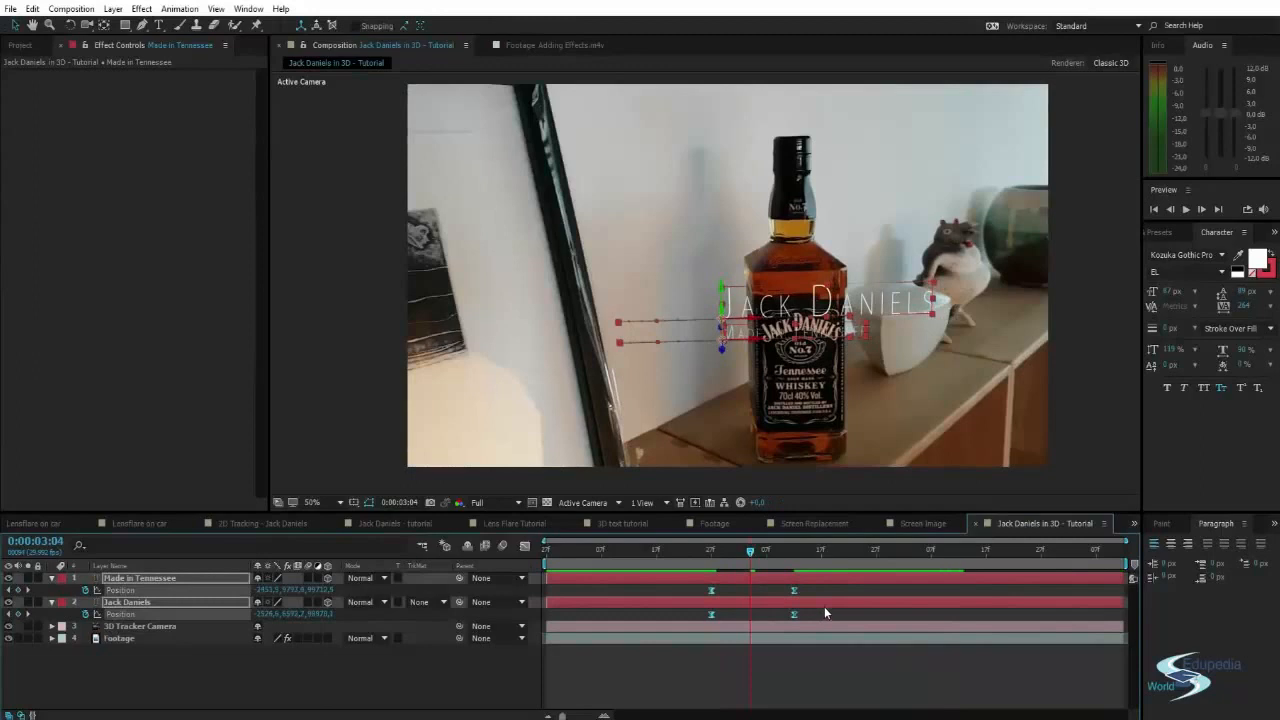
pyautogui.press('space')
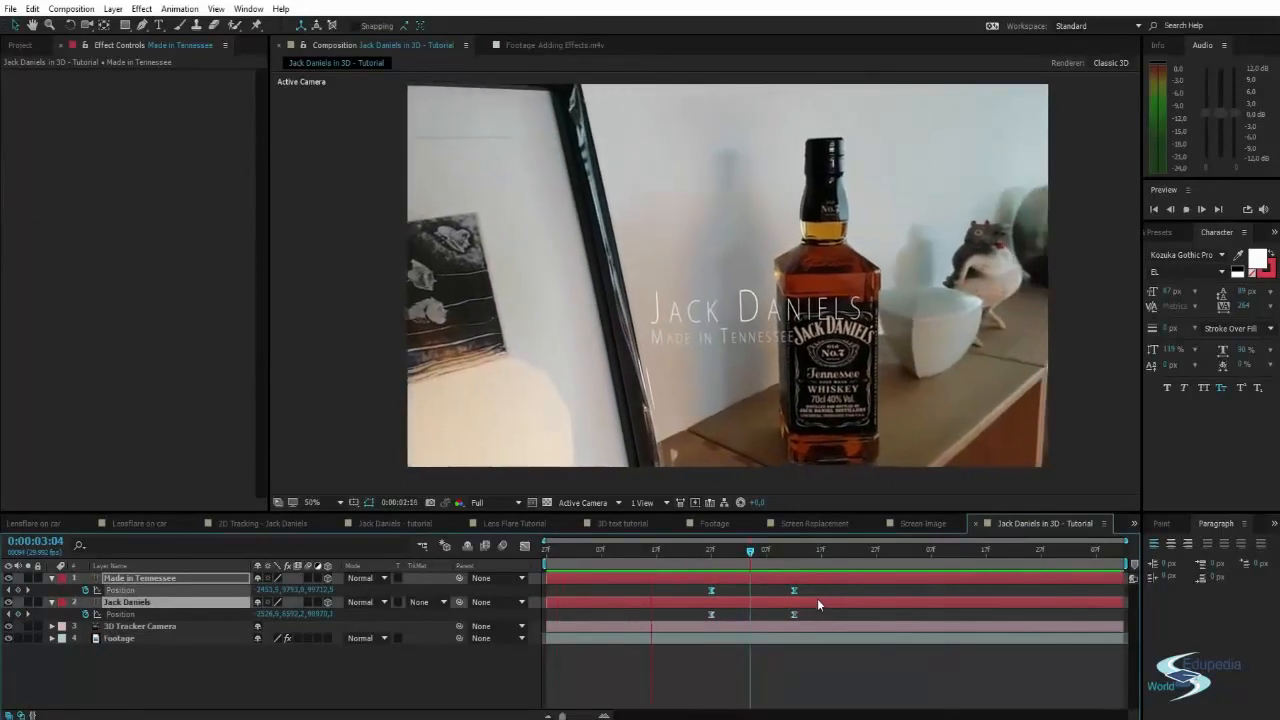
pyautogui.moveTo(756, 552); pyautogui.dragTo(798, 564)
pyautogui.click(728, 651)
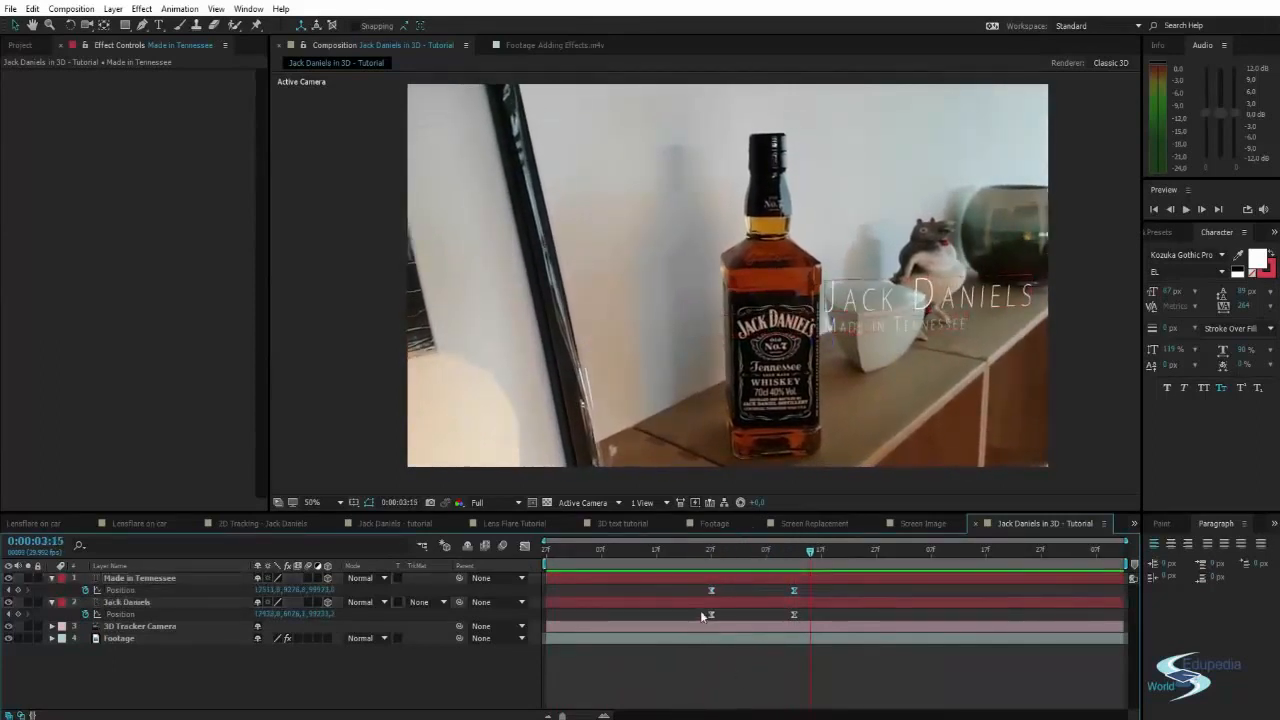
pyautogui.click(784, 616)
pyautogui.moveTo(794, 614); pyautogui.dragTo(854, 614)
pyautogui.hotkey('ctrl', 'z')
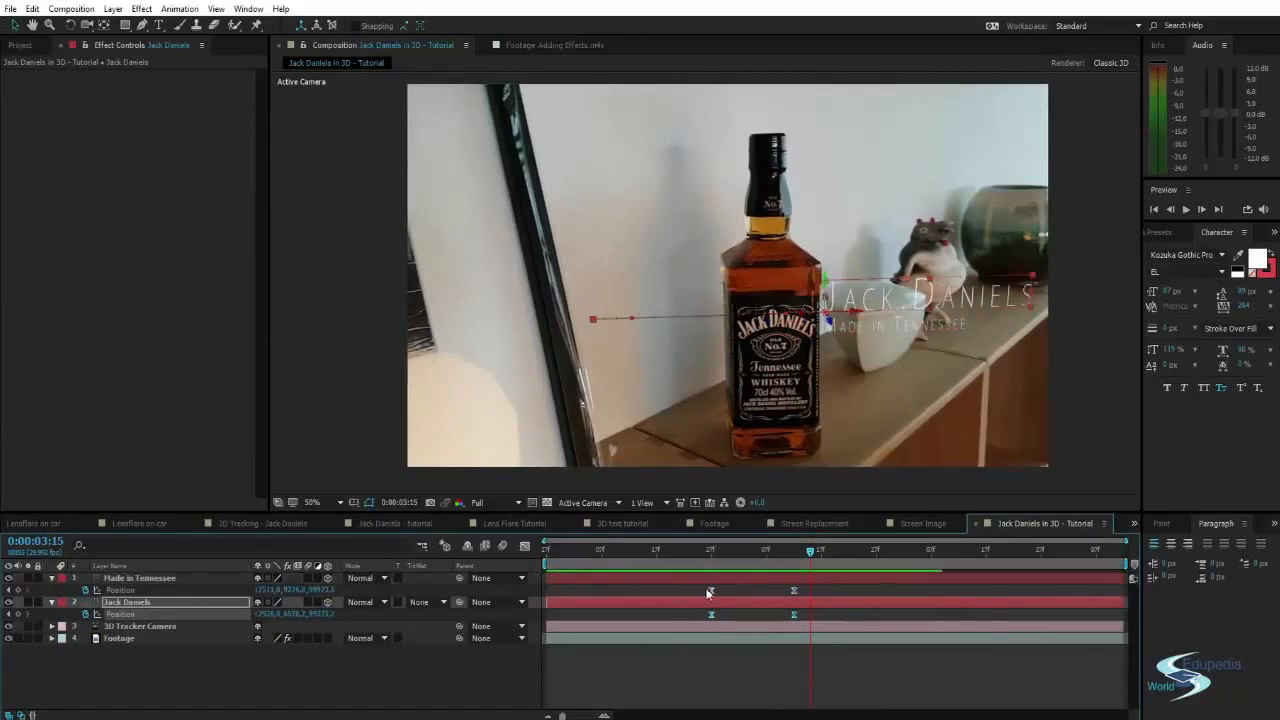
# Delay both Made in Tennessee Position keyframes by about 10 frames and preview the staggered slide-out of the two lines
pyautogui.moveTo(704, 587); pyautogui.dragTo(850, 590)
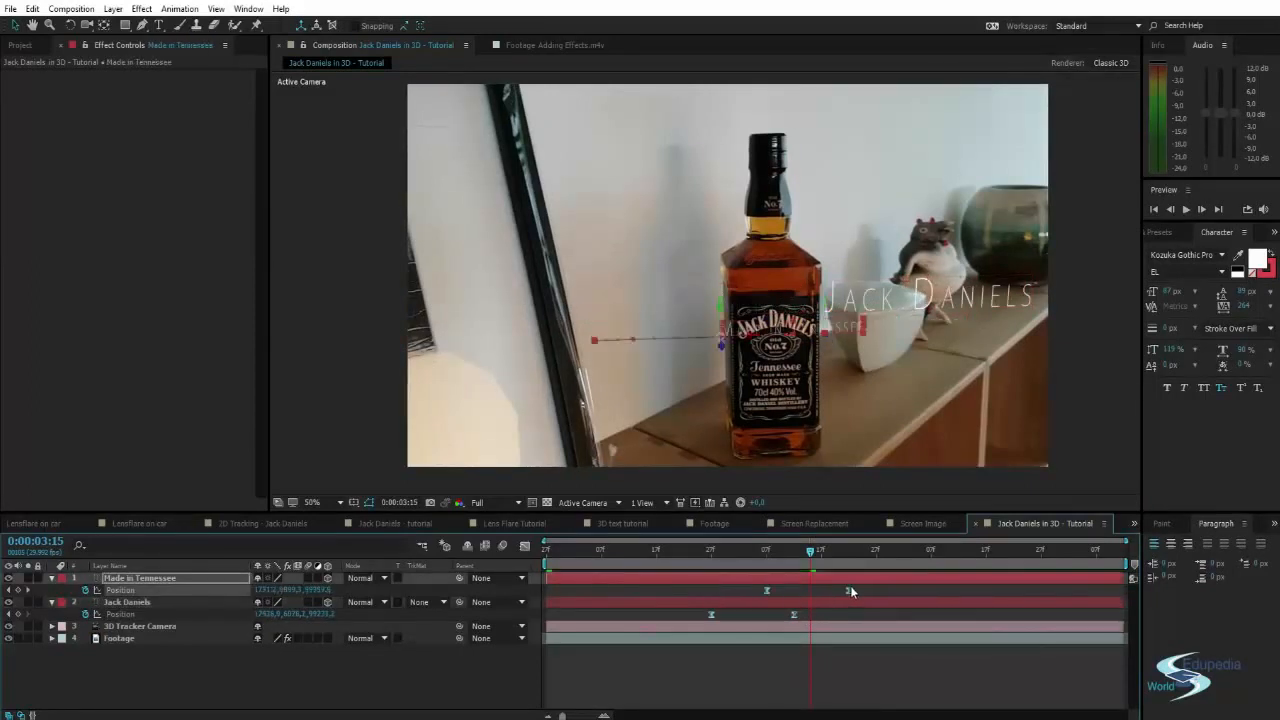
pyautogui.click(780, 673)
pyautogui.press('space')
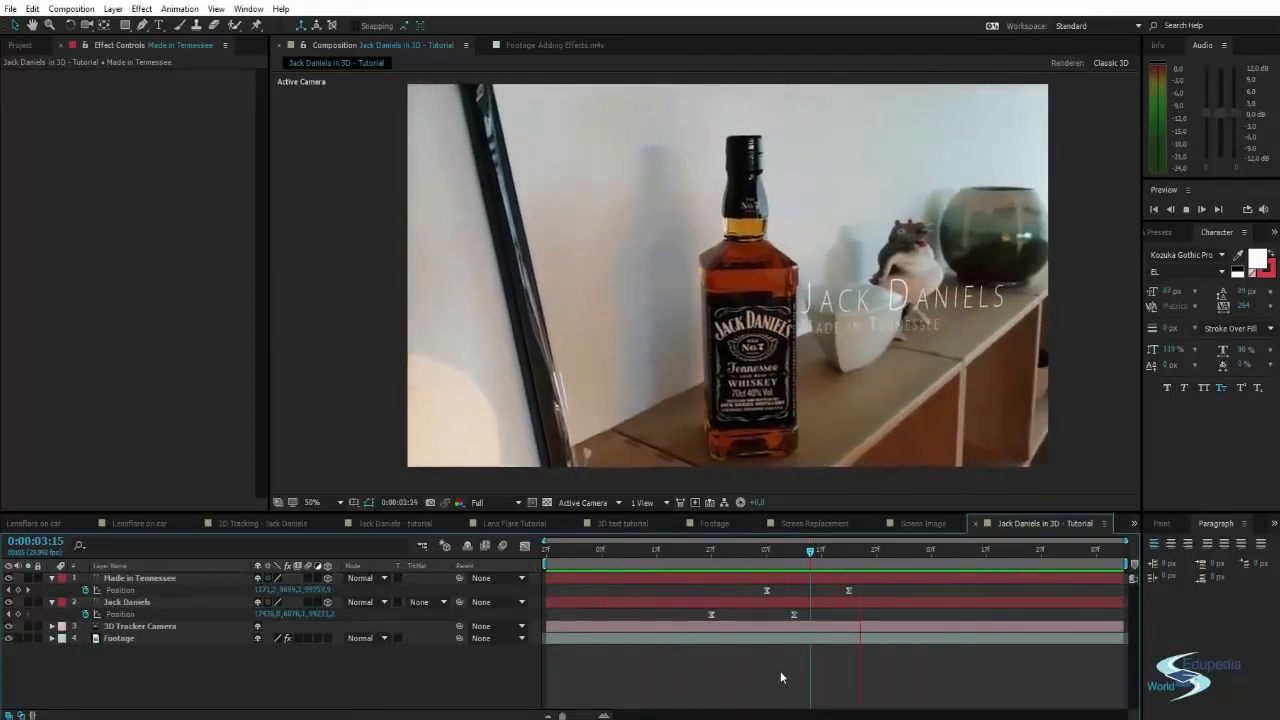
pyautogui.moveTo(808, 550)
pyautogui.mouseDown()
pyautogui.moveTo(780, 550)
pyautogui.moveTo(817, 550)
pyautogui.mouseUp()
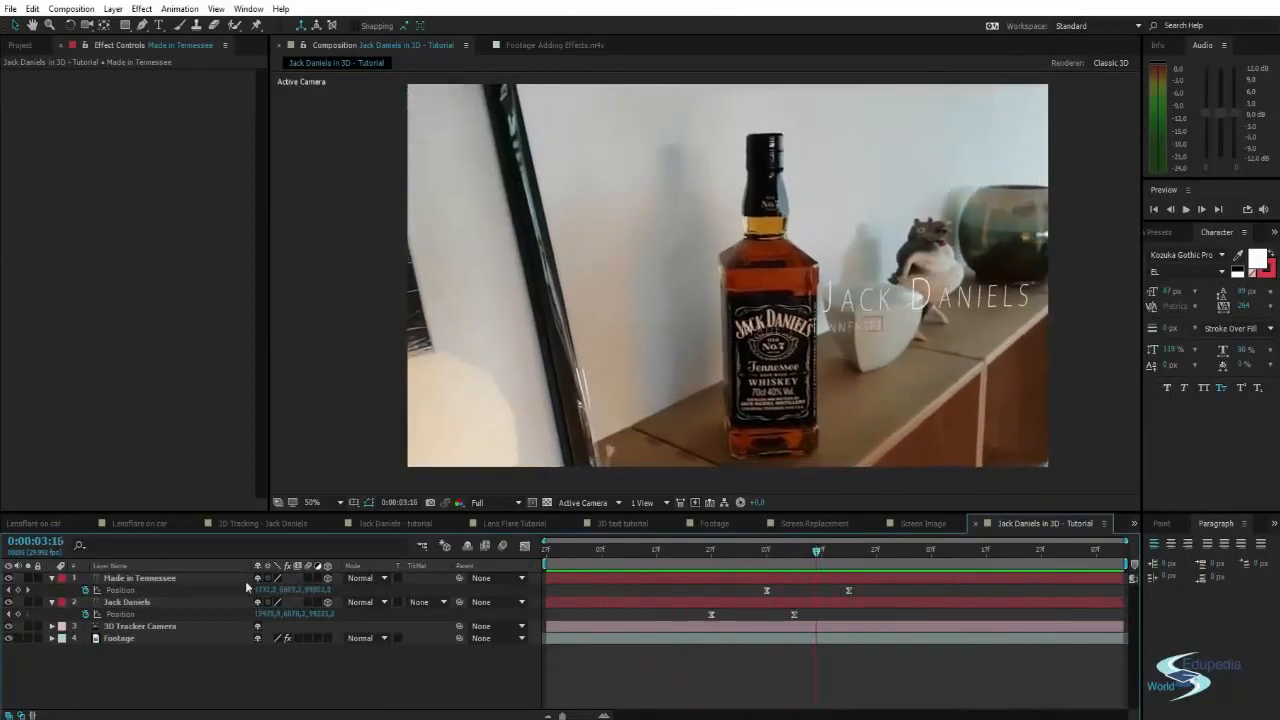
# Collapse both text layers' properties and set the current time to 0:00:02:24, where the text overlaps the bottle
pyautogui.click(52, 578)
pyautogui.click(52, 590)
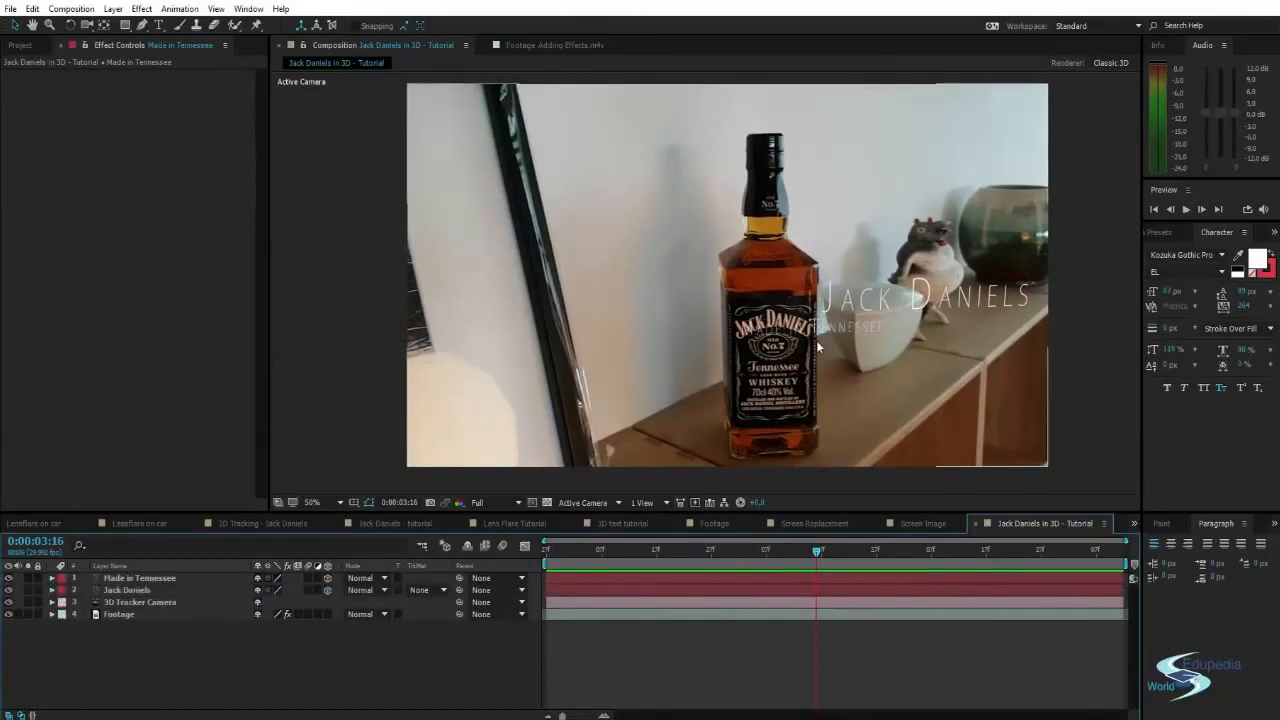
pyautogui.moveTo(817, 551); pyautogui.dragTo(657, 551)
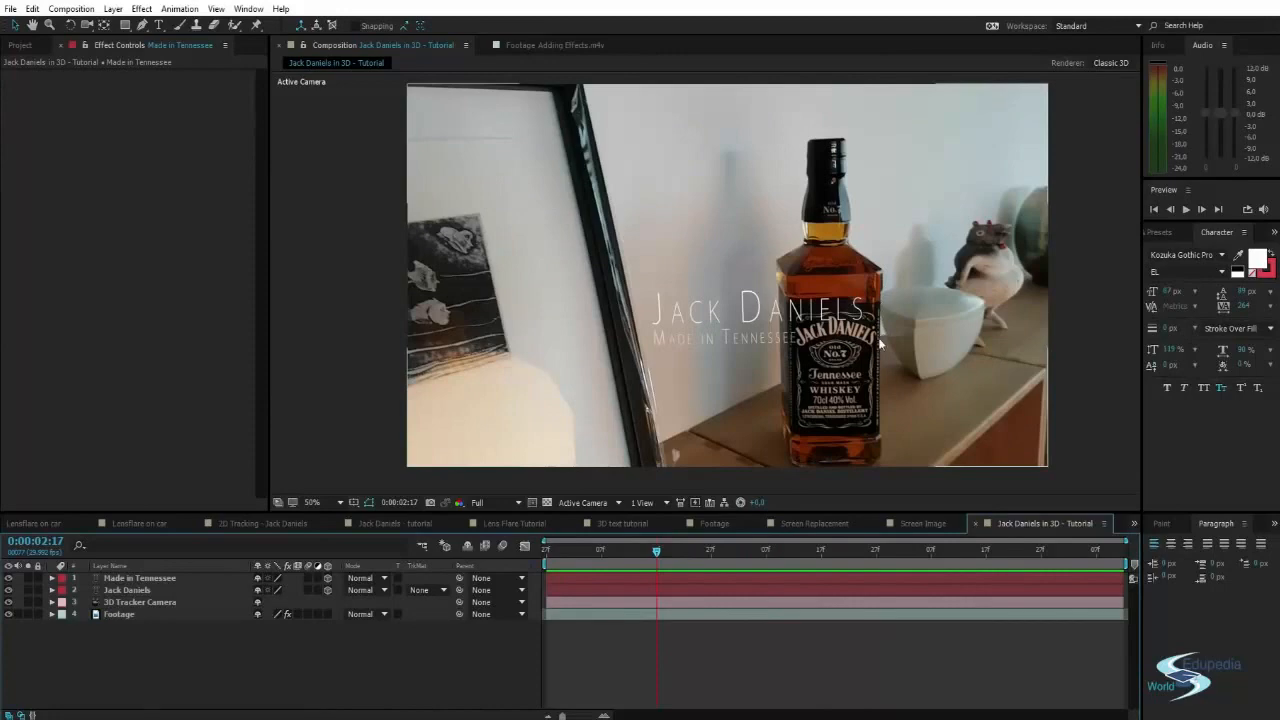
pyautogui.scroll(3, 885, 287)
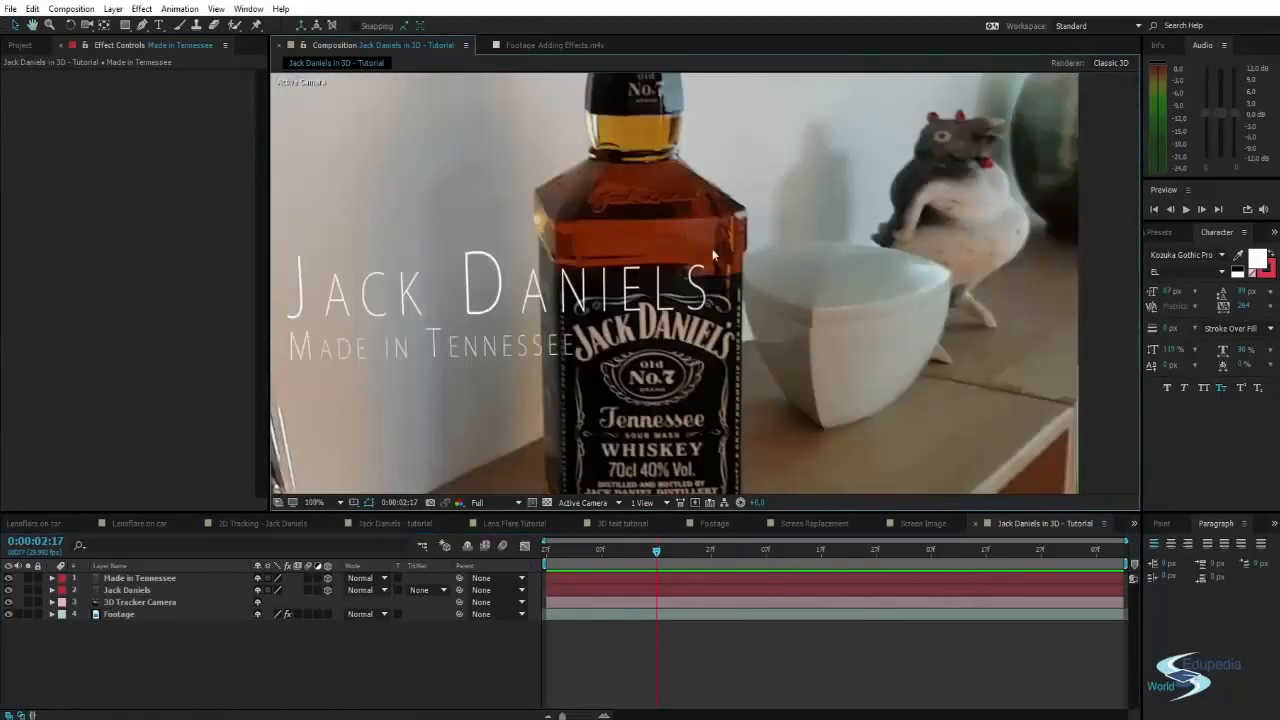
pyautogui.scroll(-3, 713, 256)
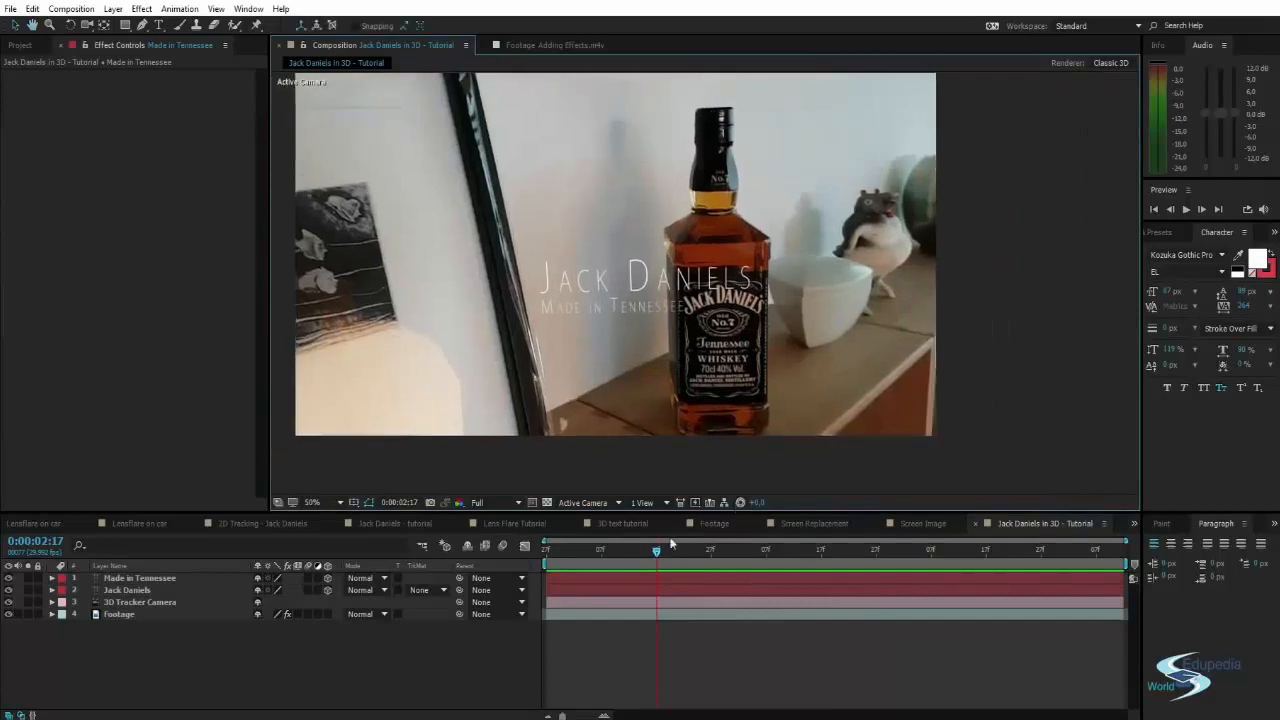
pyautogui.moveTo(656, 555)
pyautogui.mouseDown()
pyautogui.moveTo(737, 549)
pyautogui.moveTo(634, 551)
pyautogui.moveTo(857, 551)
pyautogui.moveTo(532, 533)
pyautogui.moveTo(831, 541)
pyautogui.moveTo(644, 546)
pyautogui.mouseUp()
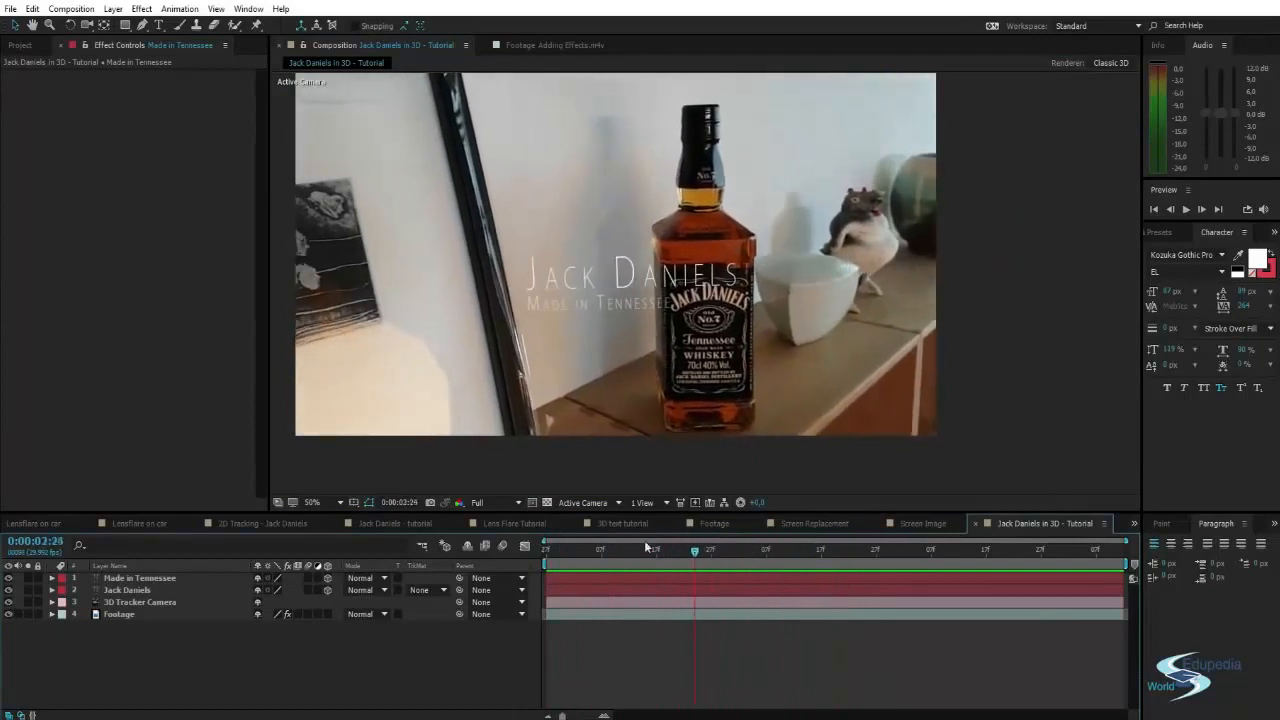
pyautogui.click(115, 613)
pyautogui.press('space')
pyautogui.moveTo(638, 268); pyautogui.dragTo(654, 276)
pyautogui.press('space')
pyautogui.hotkey('ctrl', 't')
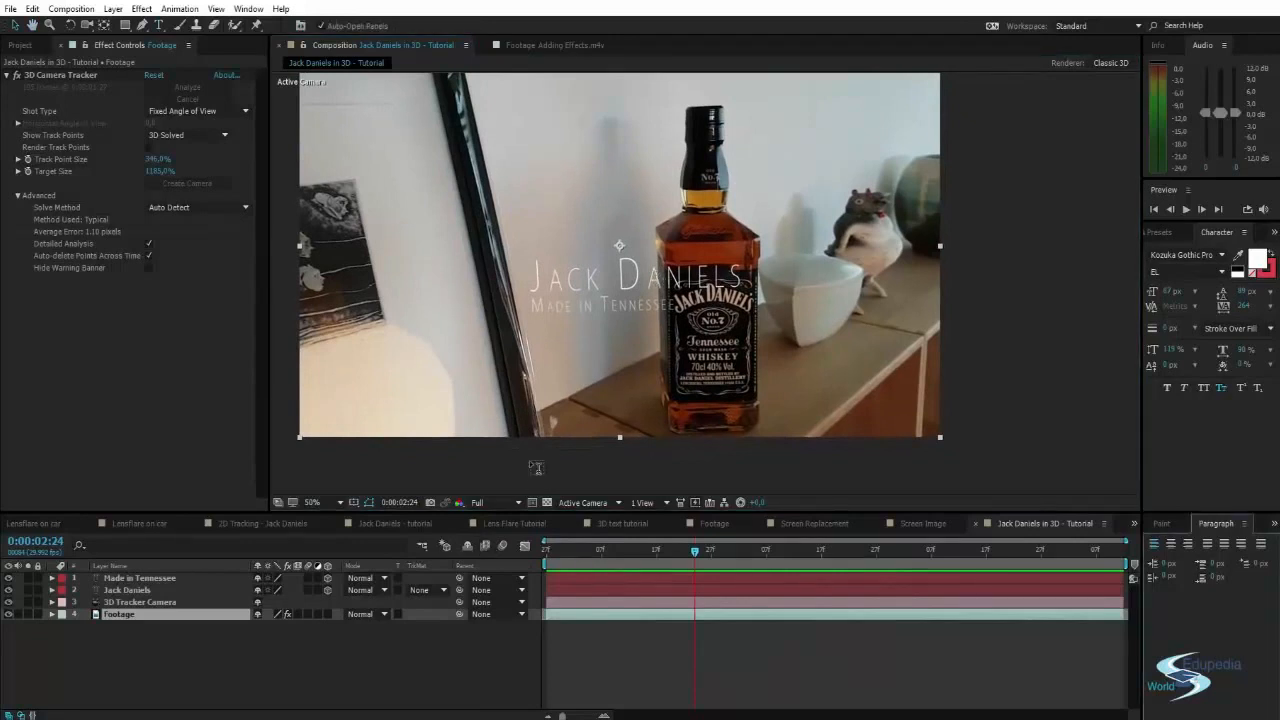
pyautogui.click(545, 315)
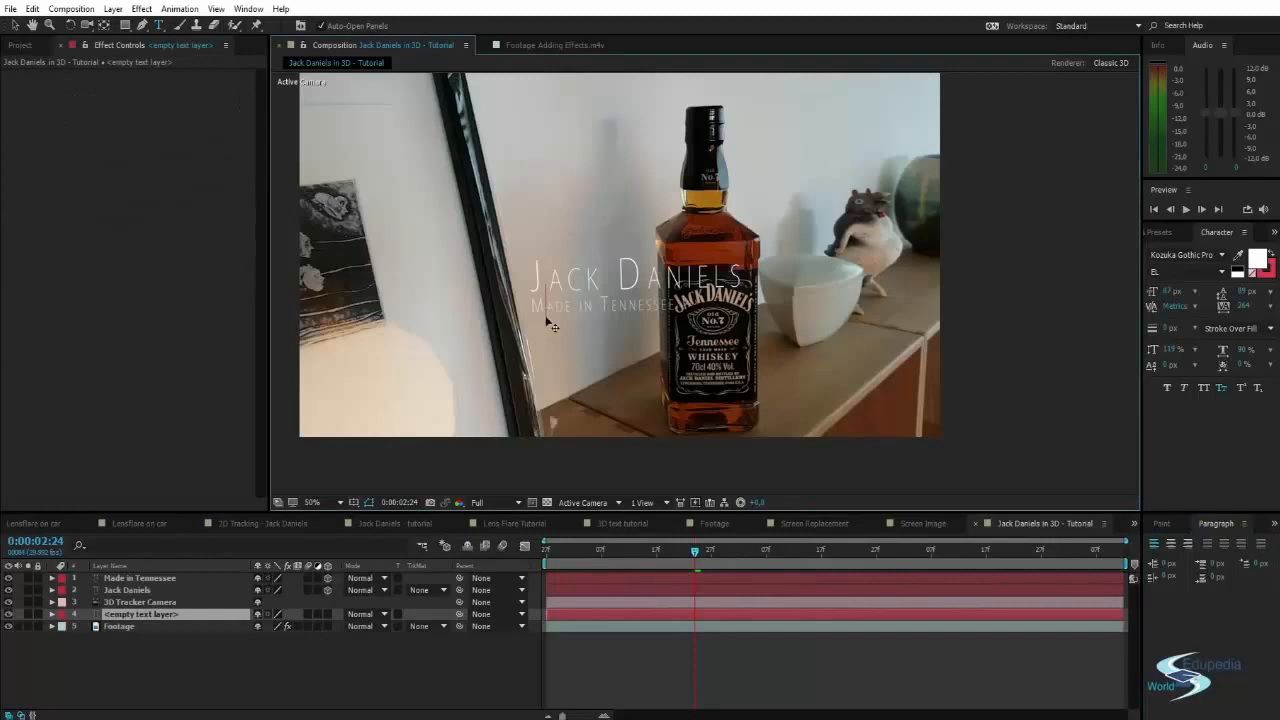
pyautogui.press('Escape')
pyautogui.press('v')
pyautogui.click(137, 614)
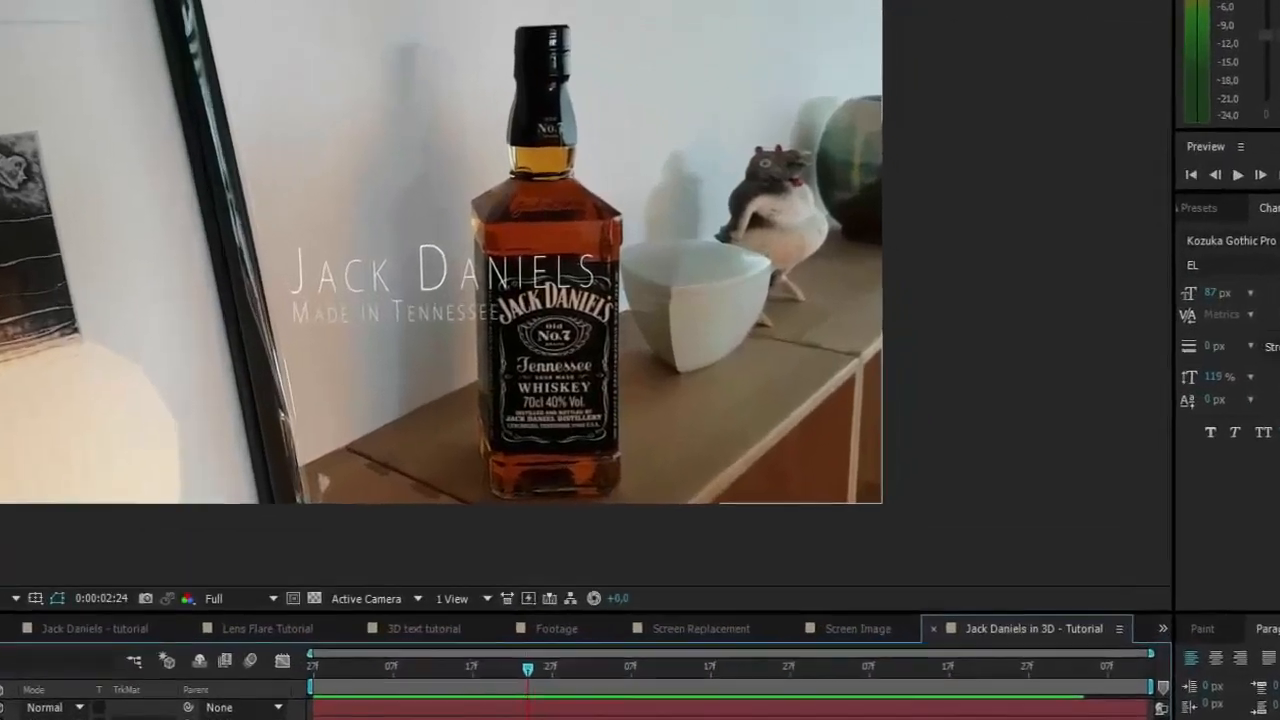
# Create a magenta solid 400 px wide and 400 px high
pyautogui.hotkey('ctrl', 'y')
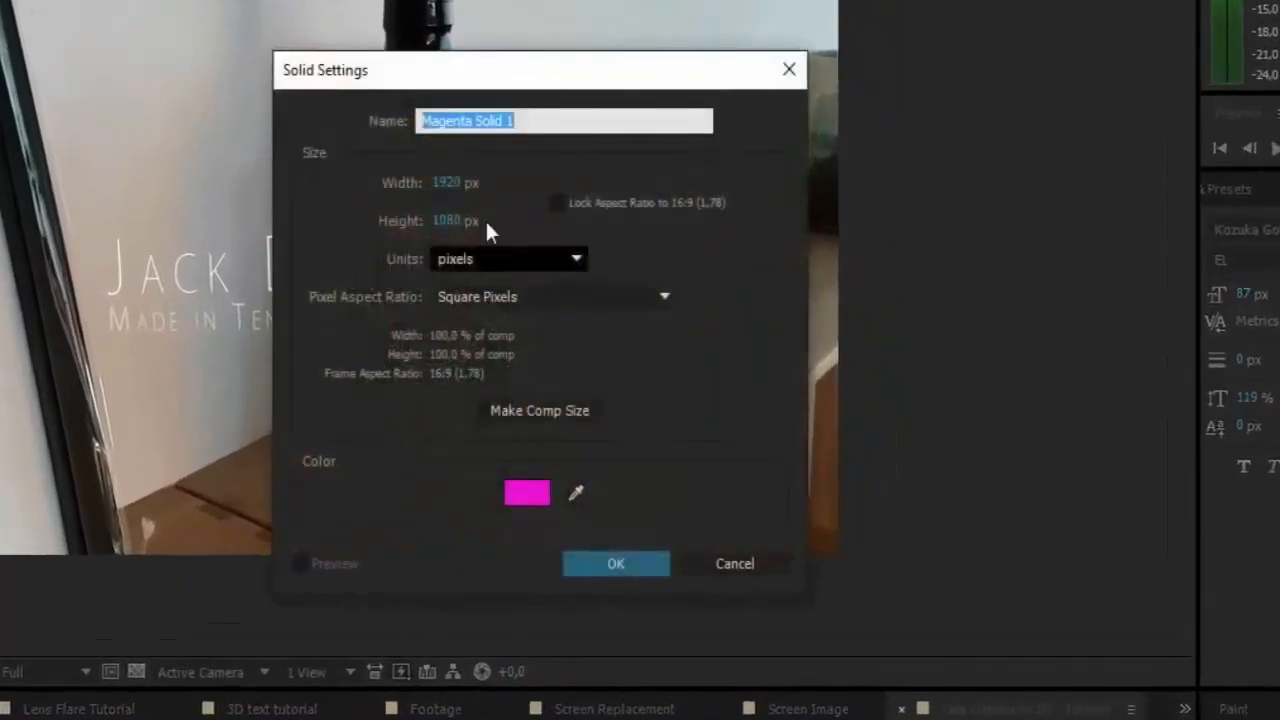
pyautogui.click(567, 199)
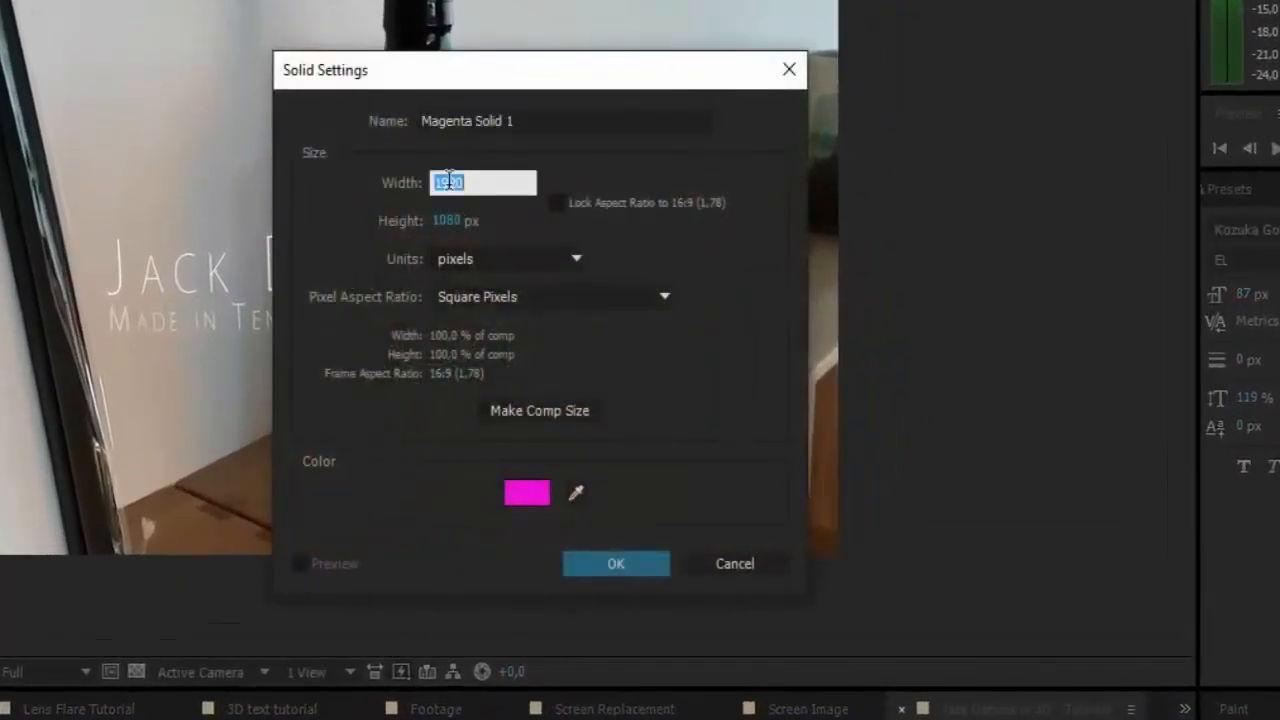
pyautogui.write('400')
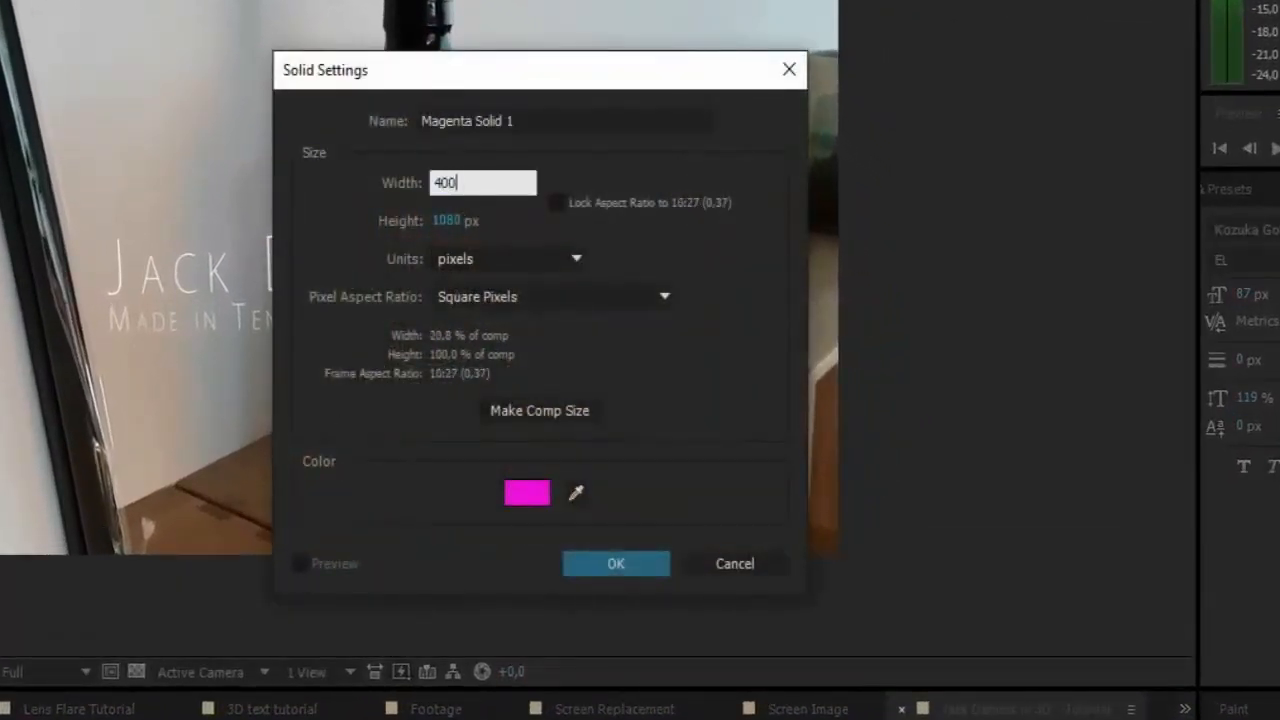
pyautogui.press('Tab')
pyautogui.write('400')
pyautogui.press('Return')
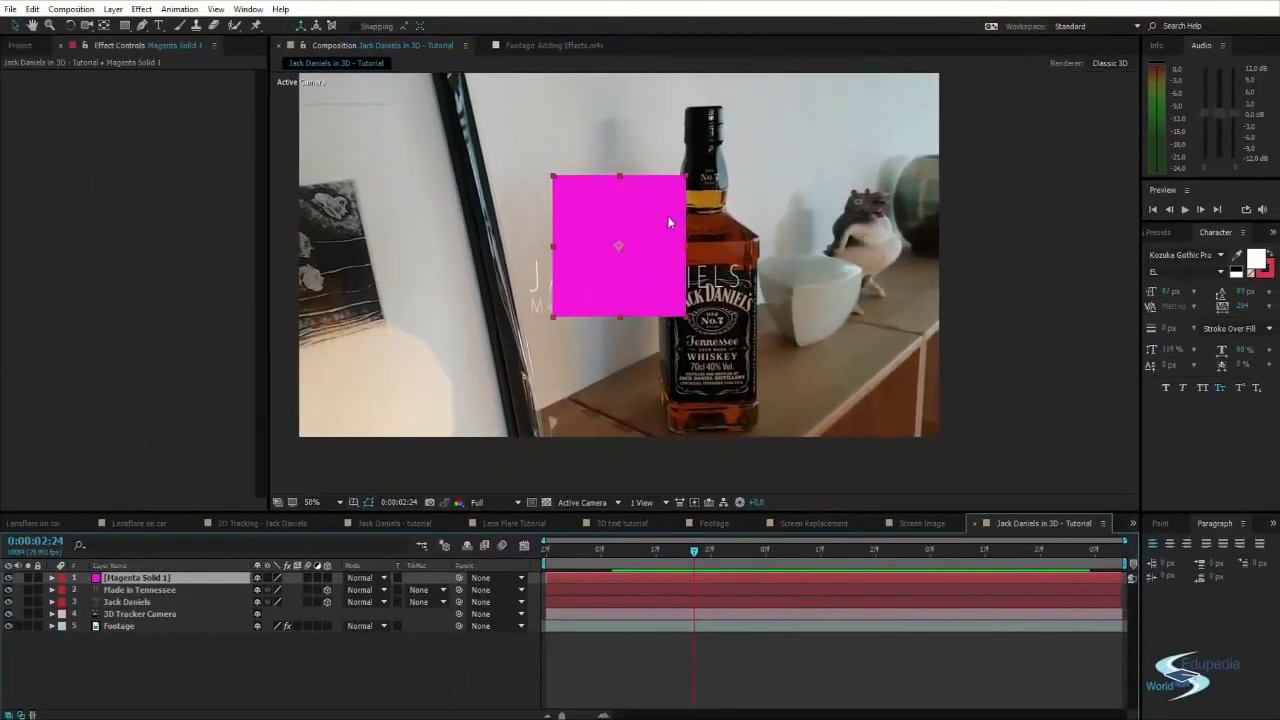
# Enlarge the magenta solid slightly and place it just left of the bottle, covering most of the Made in Tennessee text
pyautogui.moveTo(645, 208); pyautogui.dragTo(747, 250)
pyautogui.click(1101, 256)
pyautogui.click(706, 257)
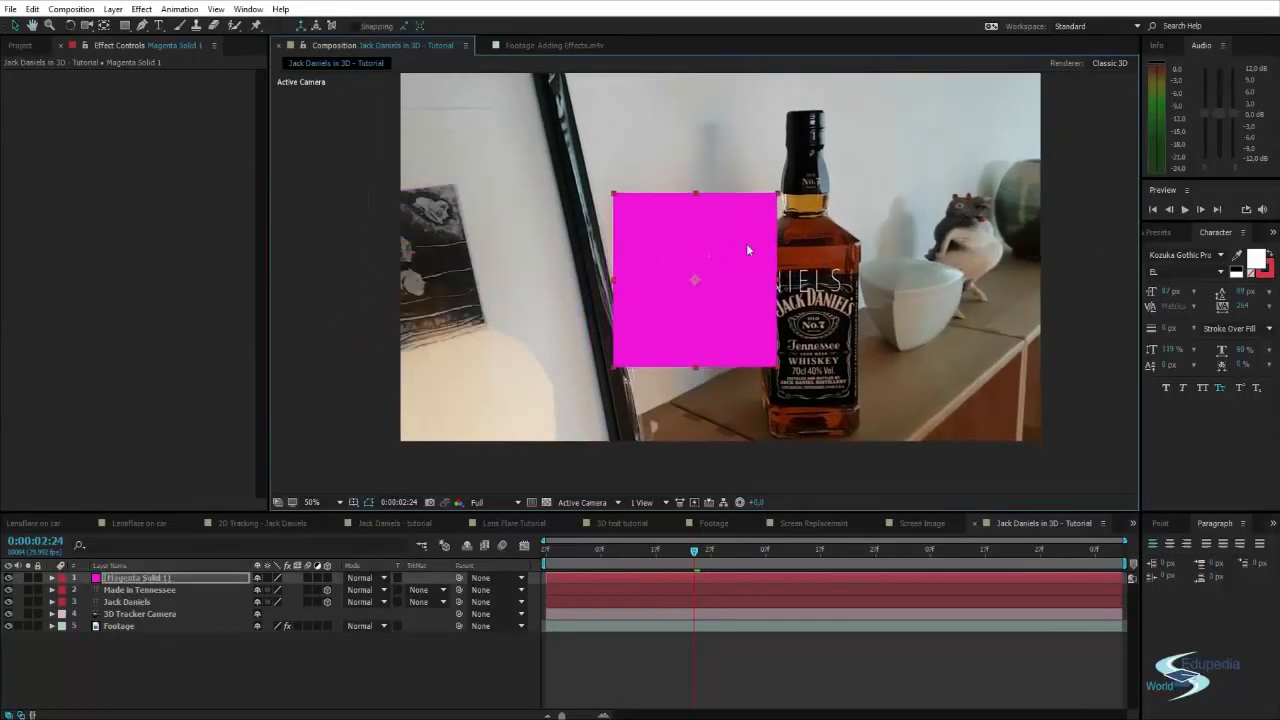
pyautogui.click(1116, 198)
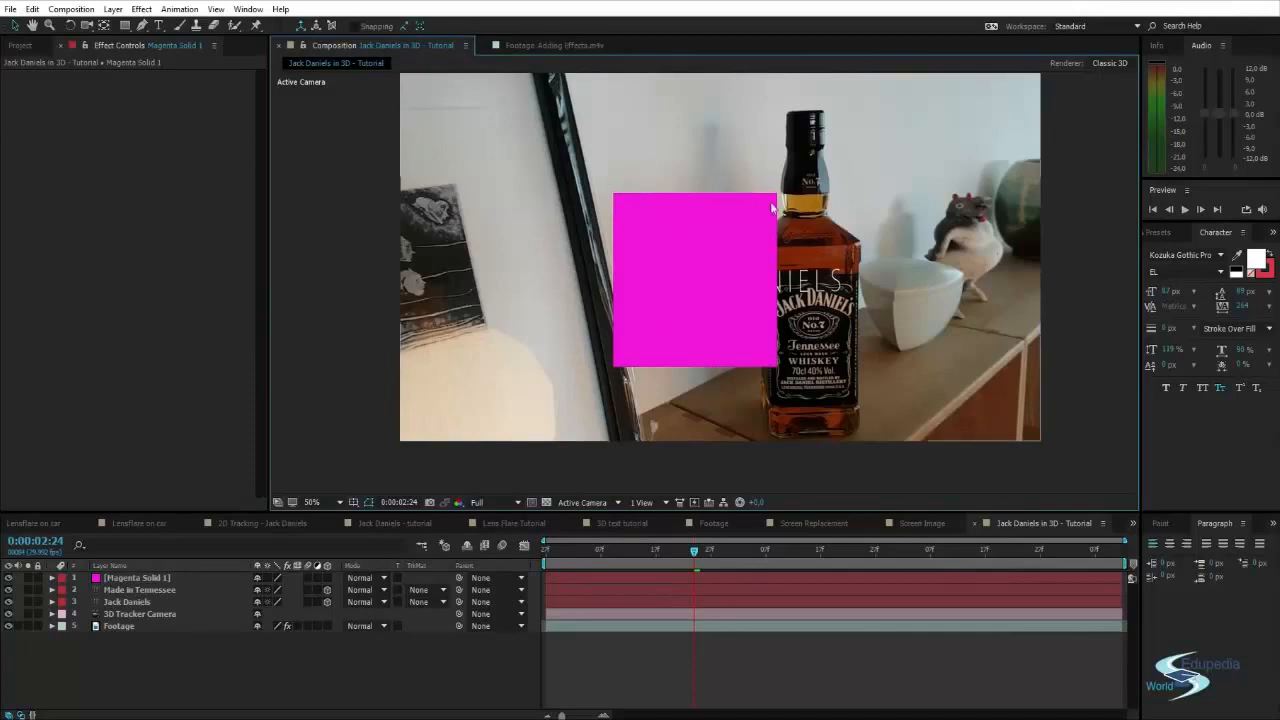
pyautogui.moveTo(745, 291); pyautogui.dragTo(602, 361)
pyautogui.click(630, 276)
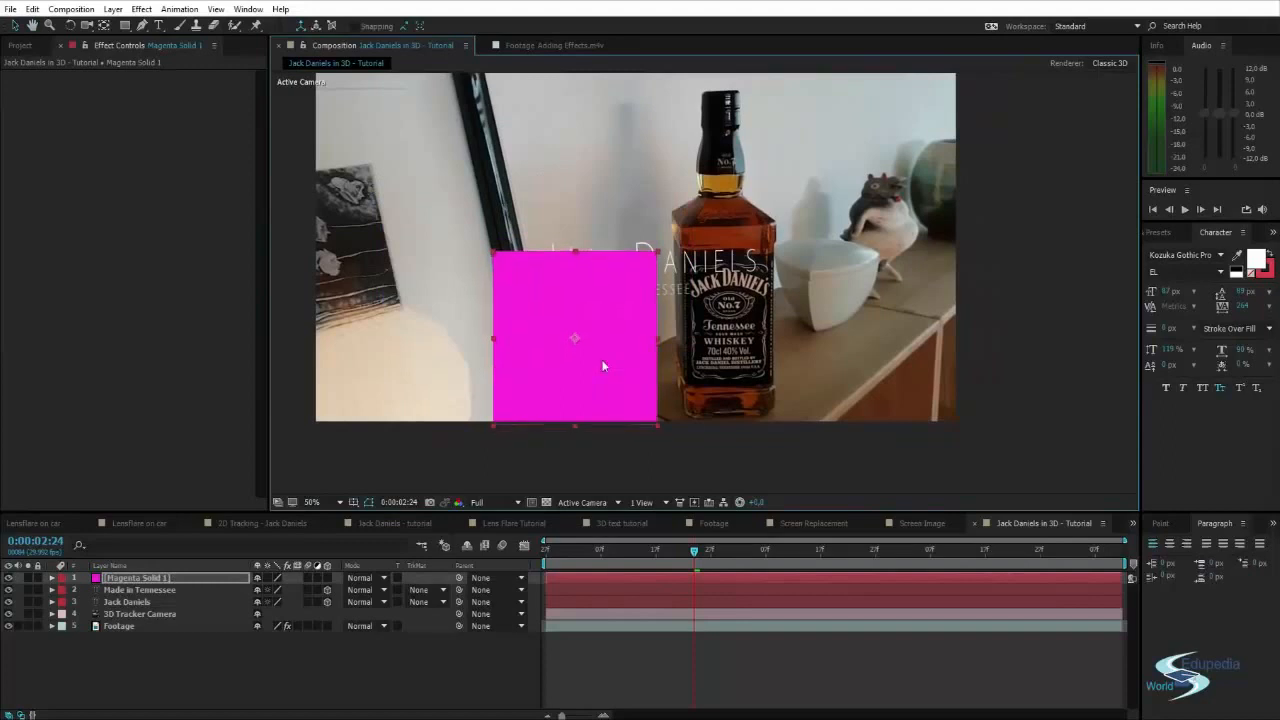
# Set the Made in Tennessee layer's track matte to Alpha Matte using the magenta solid, and inspect the cut-off text closely
pyautogui.click(130, 588)
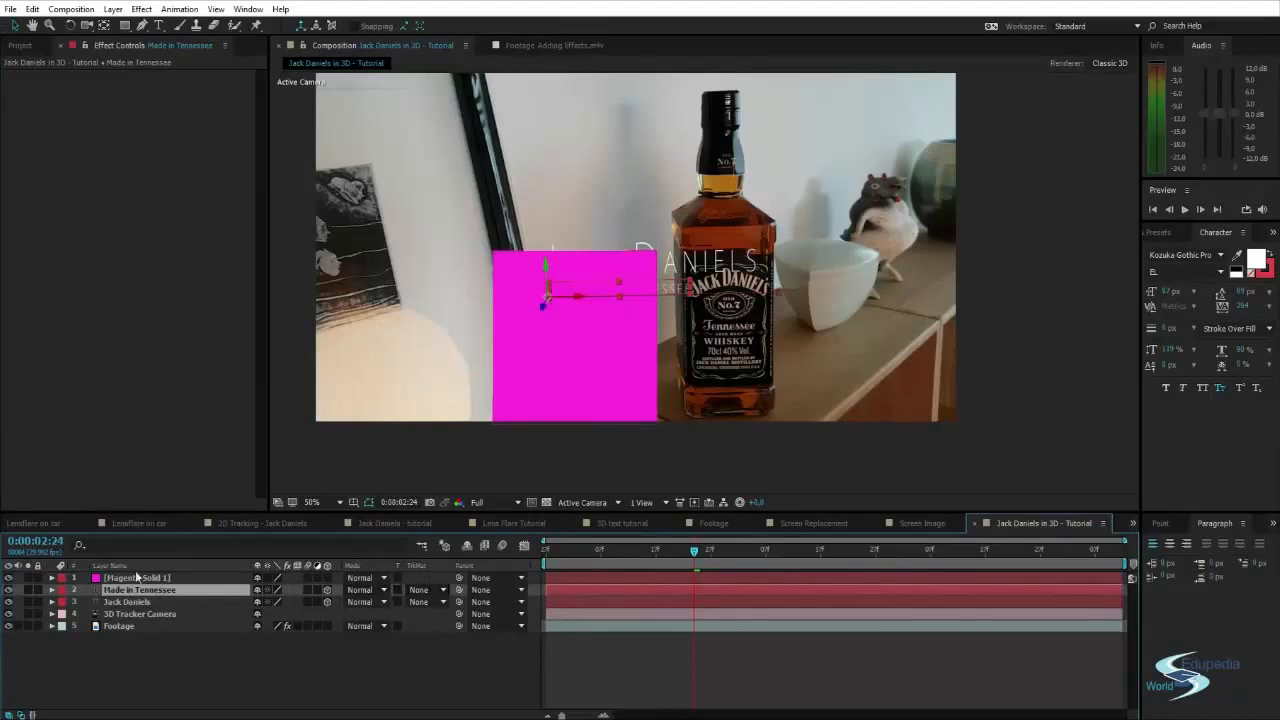
pyautogui.click(425, 590)
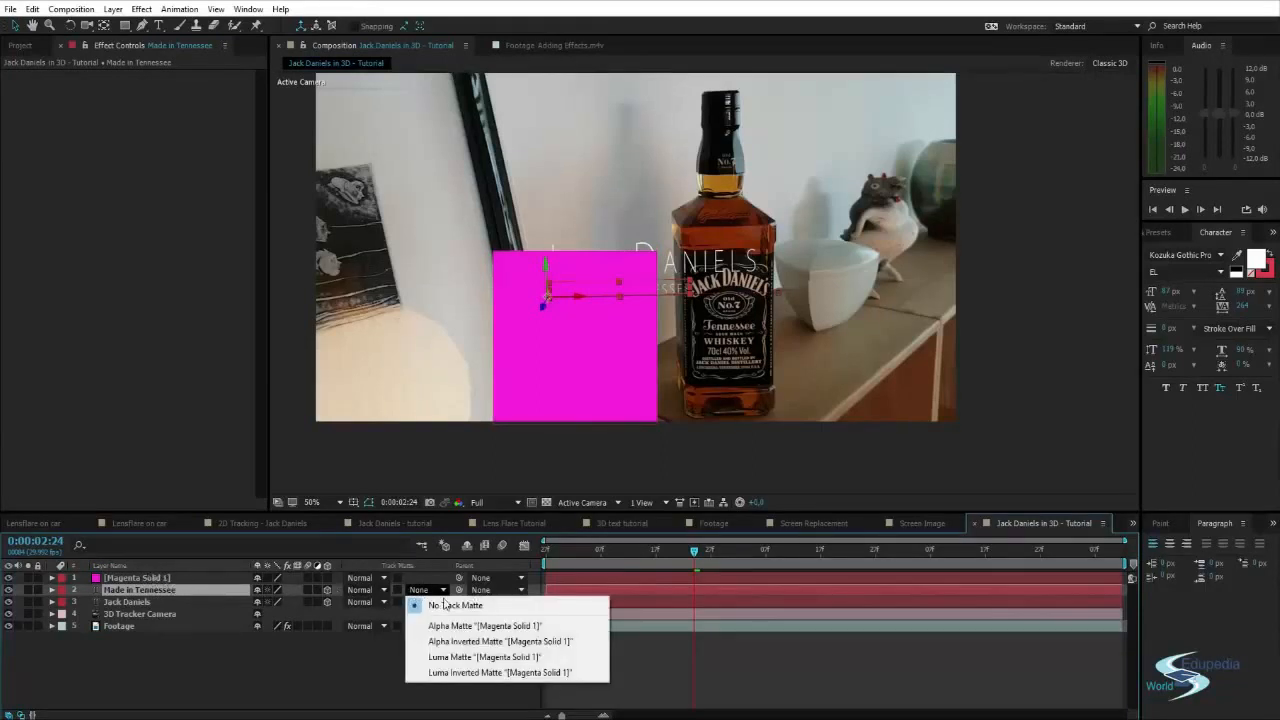
pyautogui.click(455, 626)
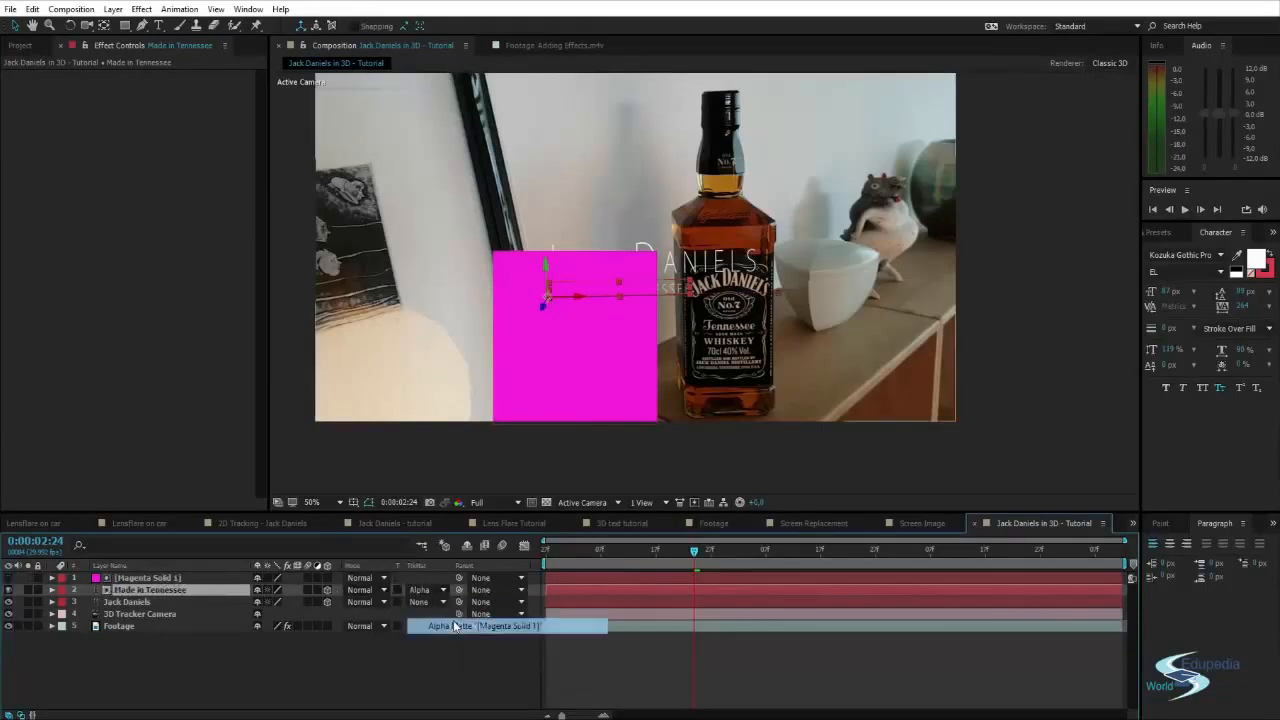
pyautogui.scroll(4, 584, 328)
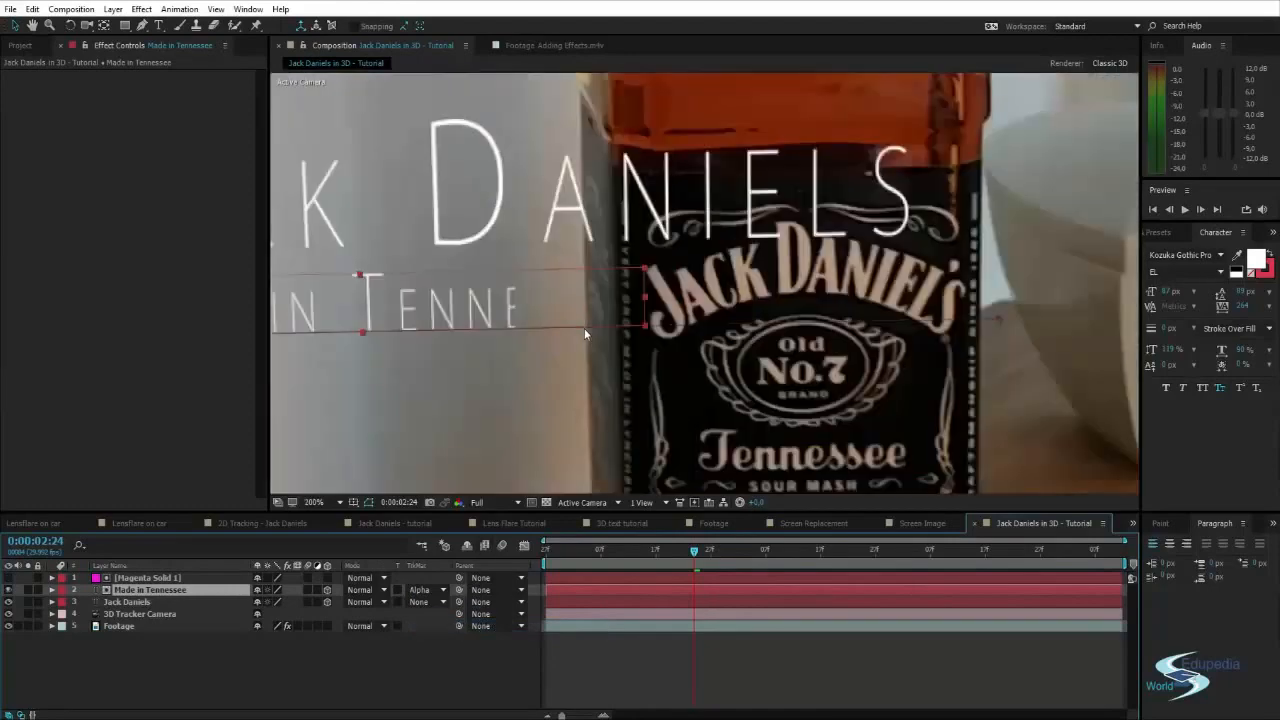
pyautogui.scroll(-2, 565, 338)
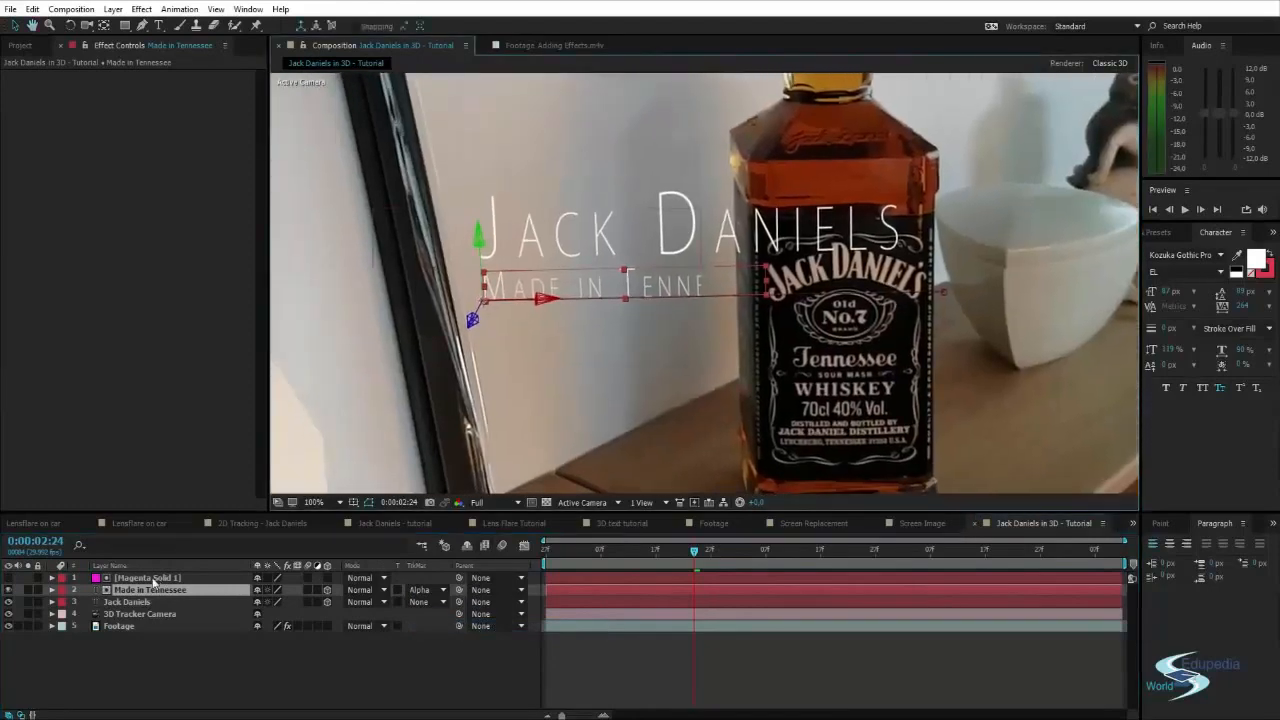
# Show and hide the magenta solid again to compare its outline with the visible part of the Made in Tennessee text
pyautogui.click(152, 579)
pyautogui.click(10, 578)
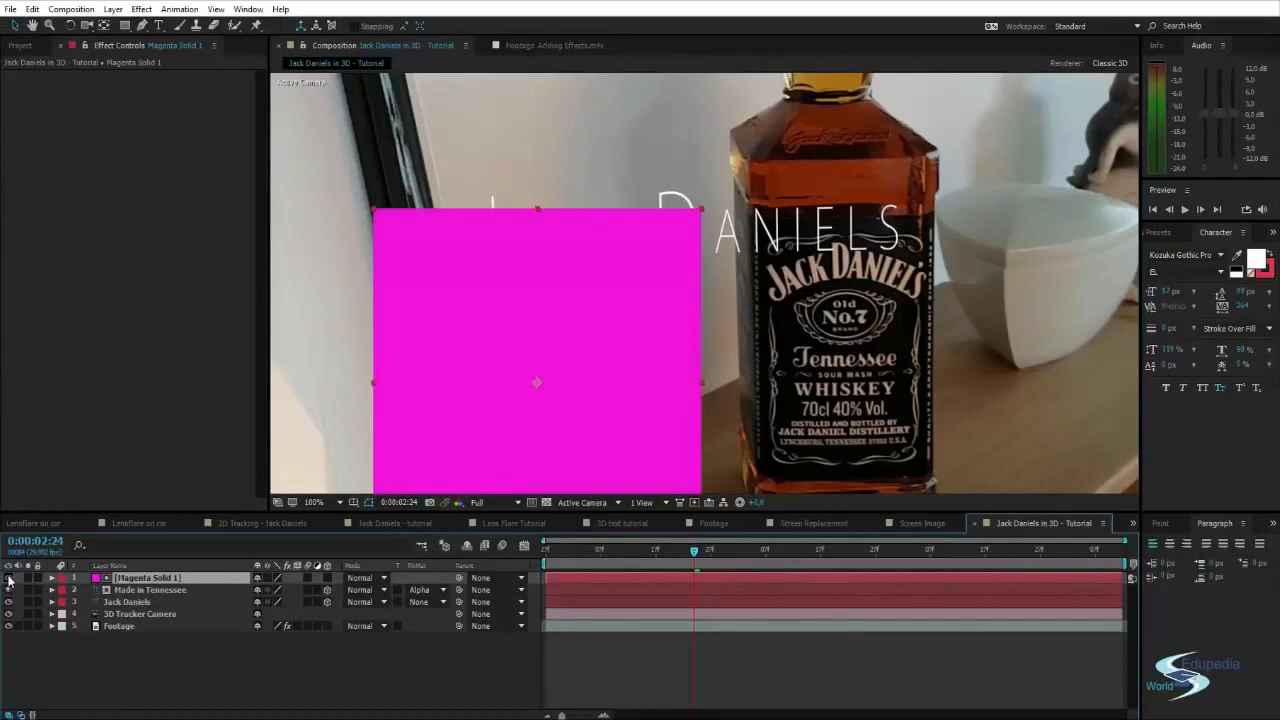
pyautogui.click(10, 578)
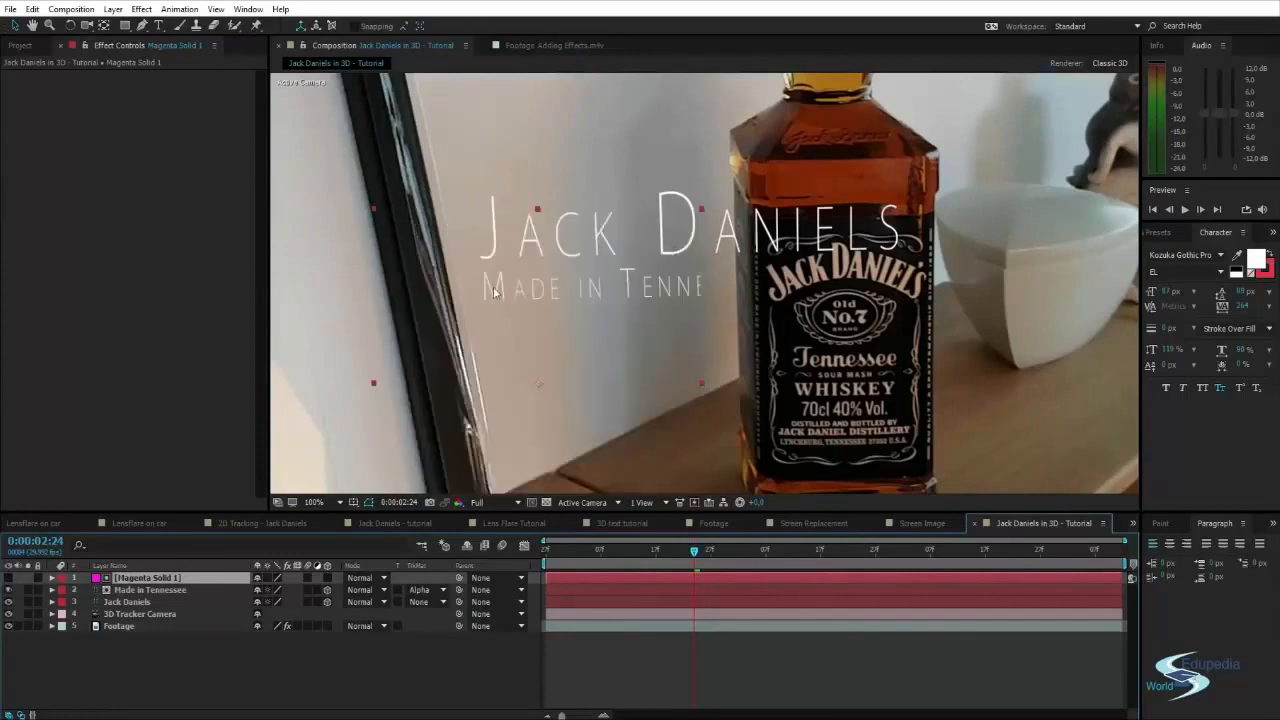
pyautogui.moveTo(565, 310); pyautogui.dragTo(637, 214)
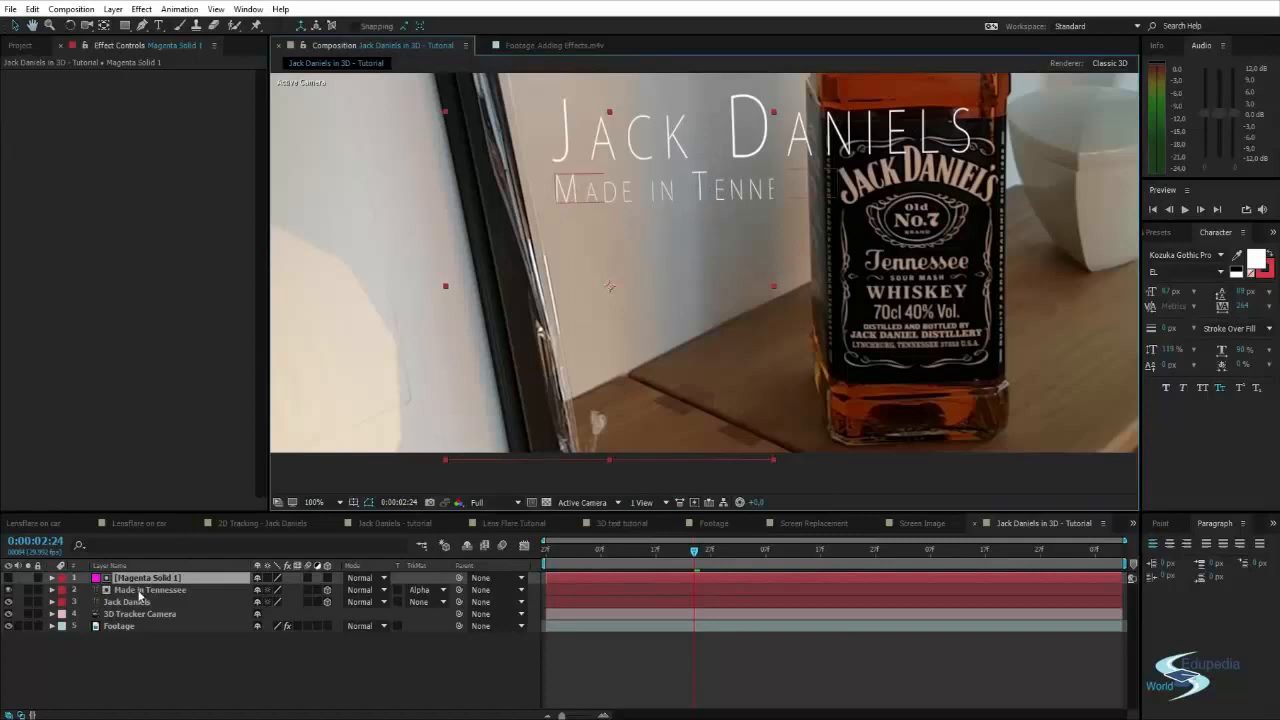
pyautogui.moveTo(758, 177); pyautogui.dragTo(743, 237)
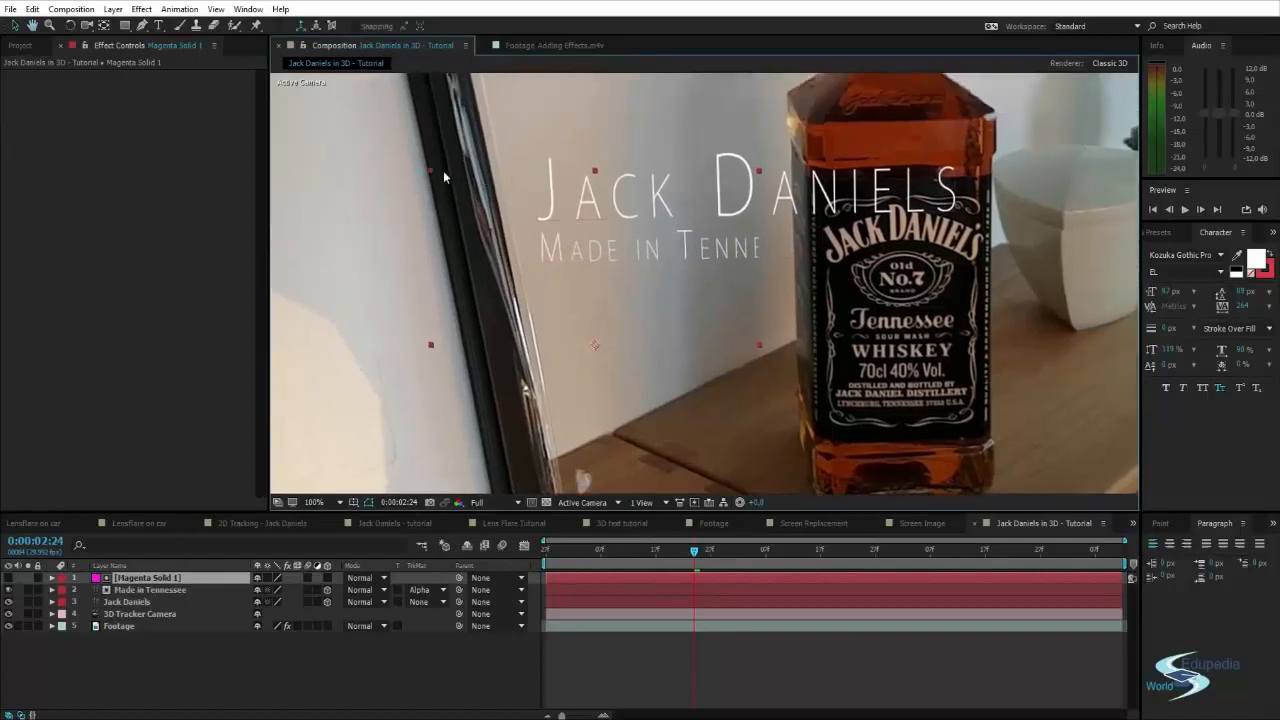
# Switch the Made in Tennessee layer's track matte to Alpha Inverted Matte using the magenta solid and inspect the cut-off text
pyautogui.moveTo(437, 359); pyautogui.dragTo(437, 322)
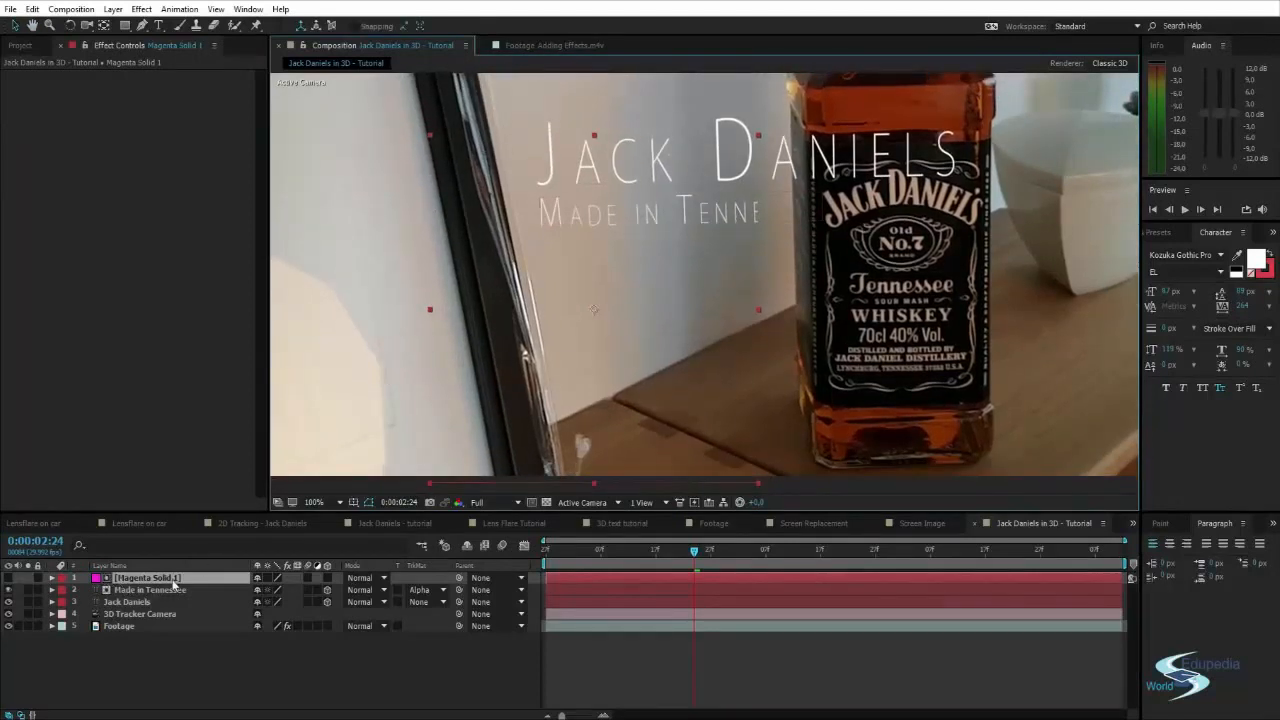
pyautogui.moveTo(627, 309)
pyautogui.mouseDown()
pyautogui.moveTo(634, 286)
pyautogui.moveTo(626, 328)
pyautogui.mouseUp()
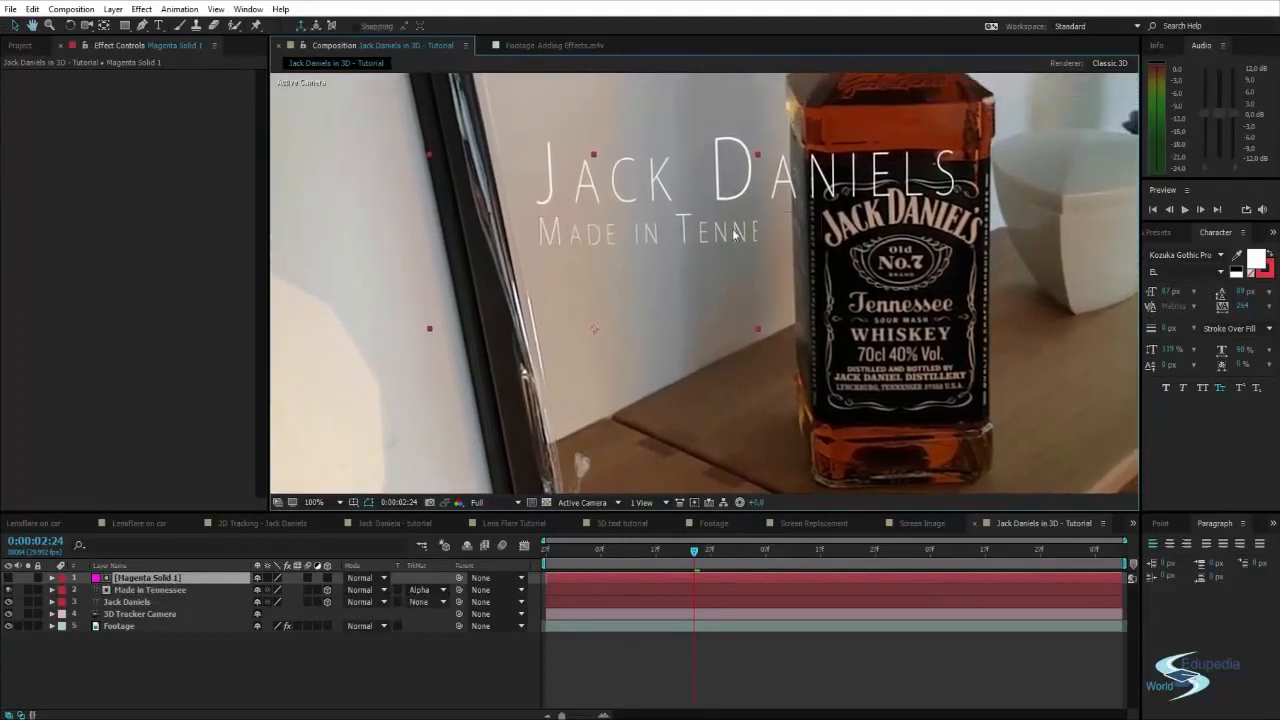
pyautogui.click(421, 589)
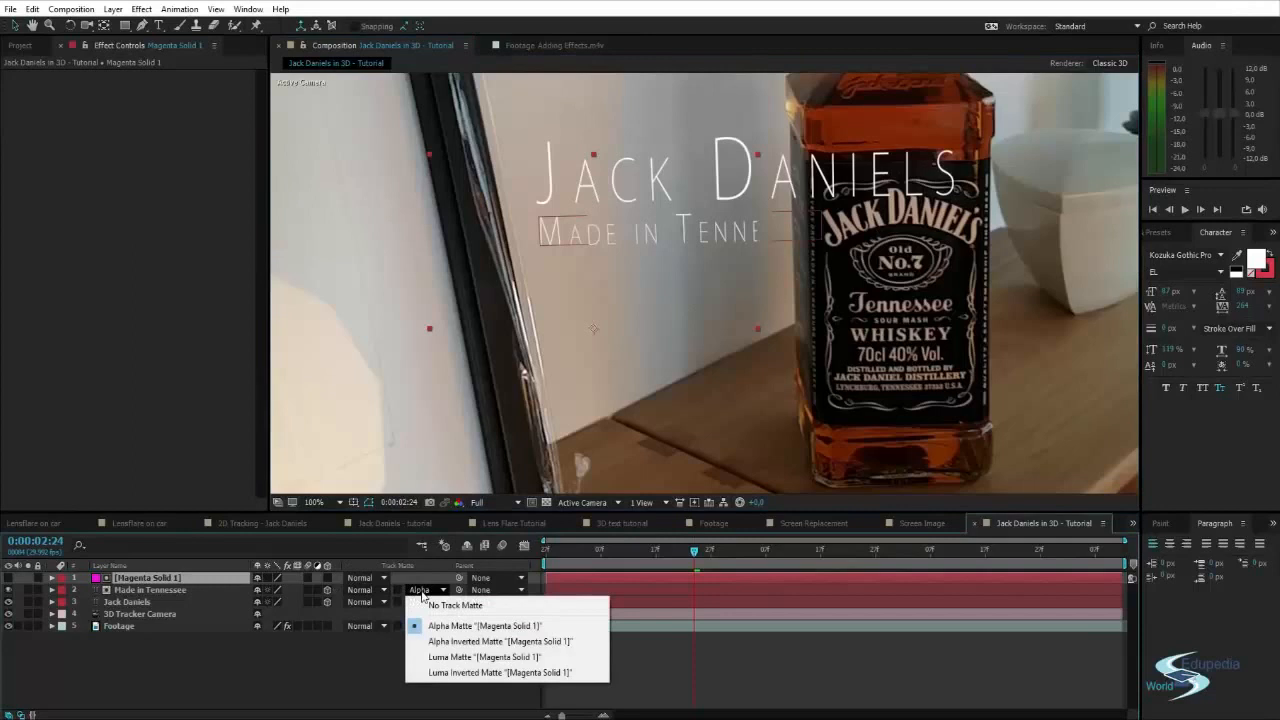
pyautogui.click(438, 643)
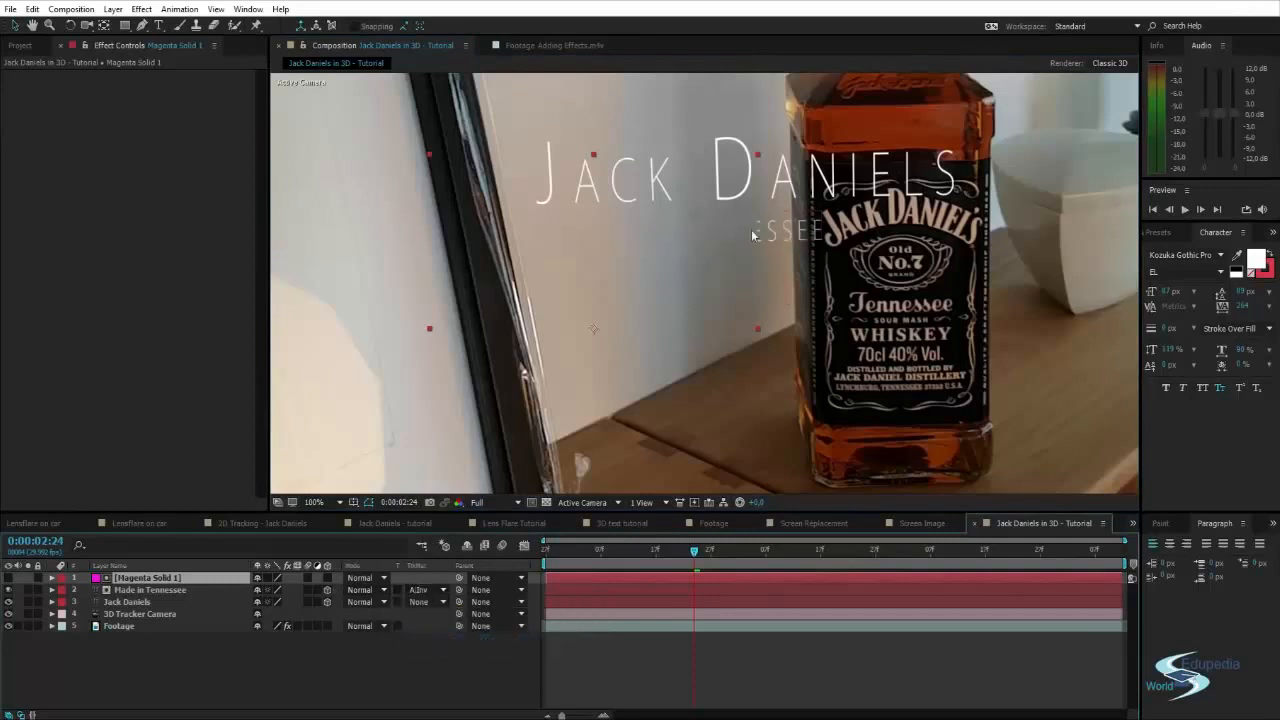
pyautogui.moveTo(785, 233); pyautogui.dragTo(697, 325)
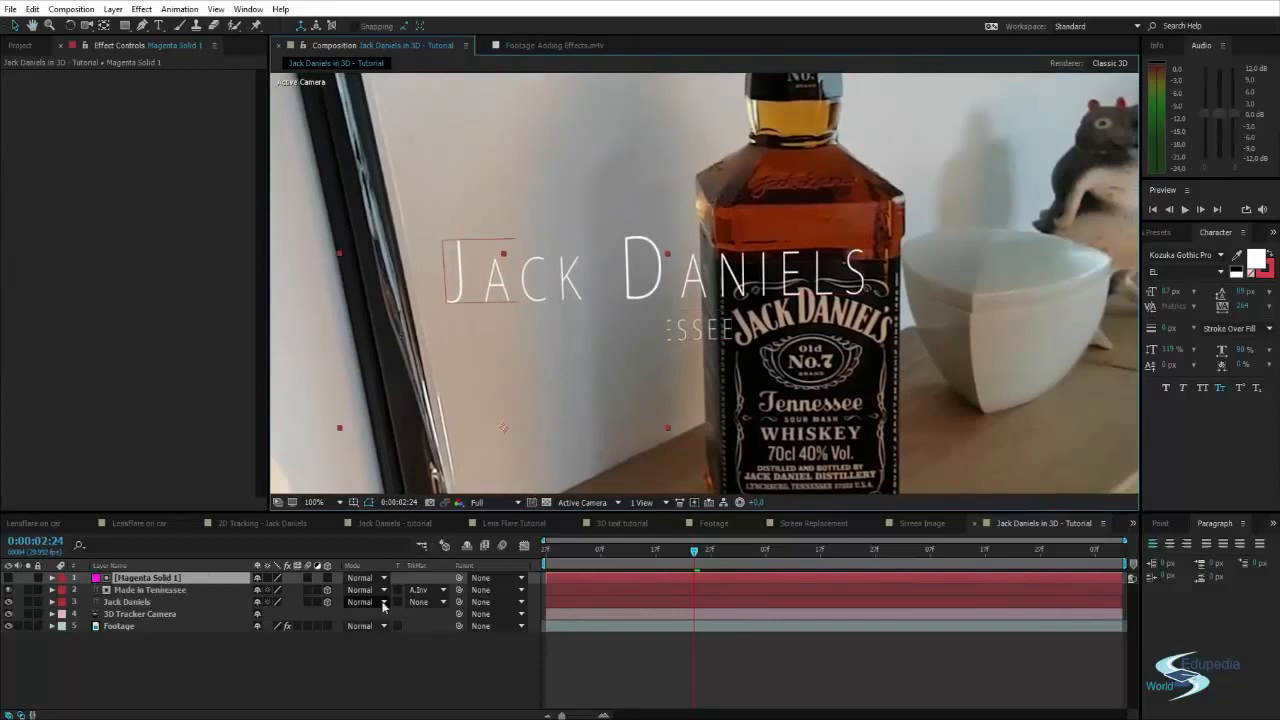
# Remove the track matte from Made in Tennessee and pre-compose both text layers into a composition named Text
pyautogui.click(425, 590)
pyautogui.click(429, 606)
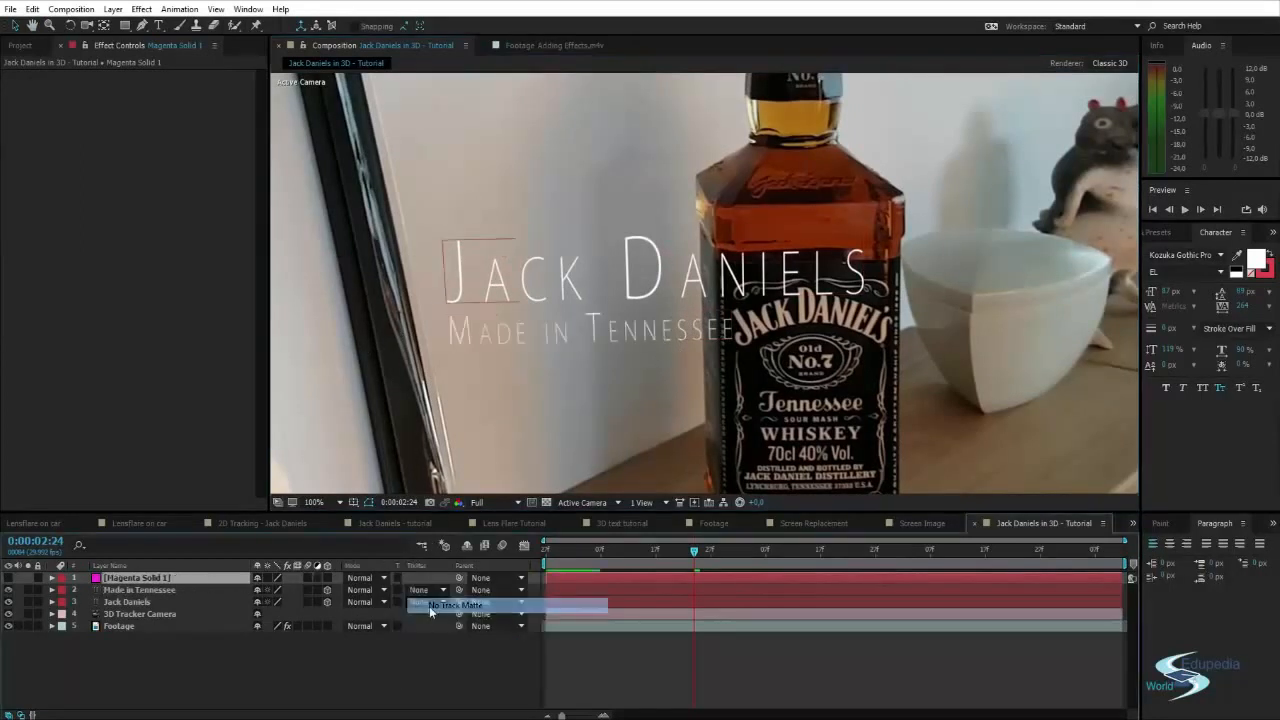
pyautogui.click(137, 590)
pyautogui.keyDown('shift'); pyautogui.click(126, 602); pyautogui.keyUp('shift')
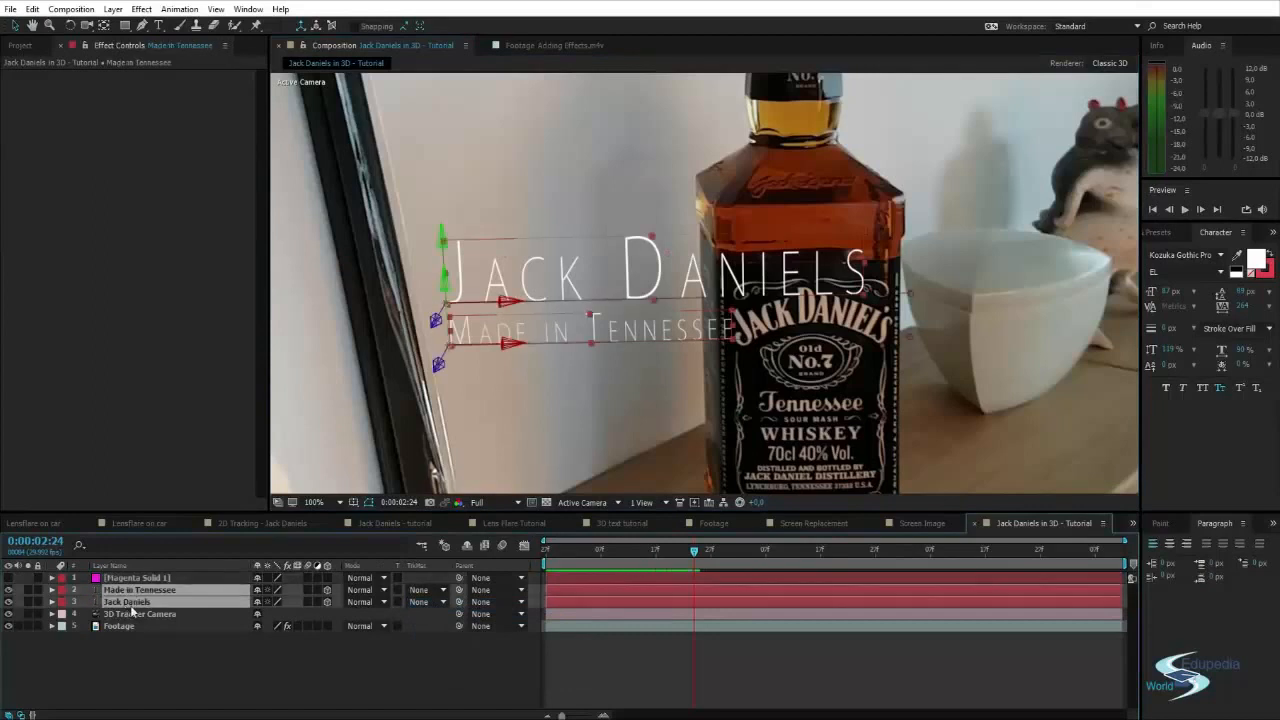
pyautogui.hotkey('ctrl', 'shift', 'c')
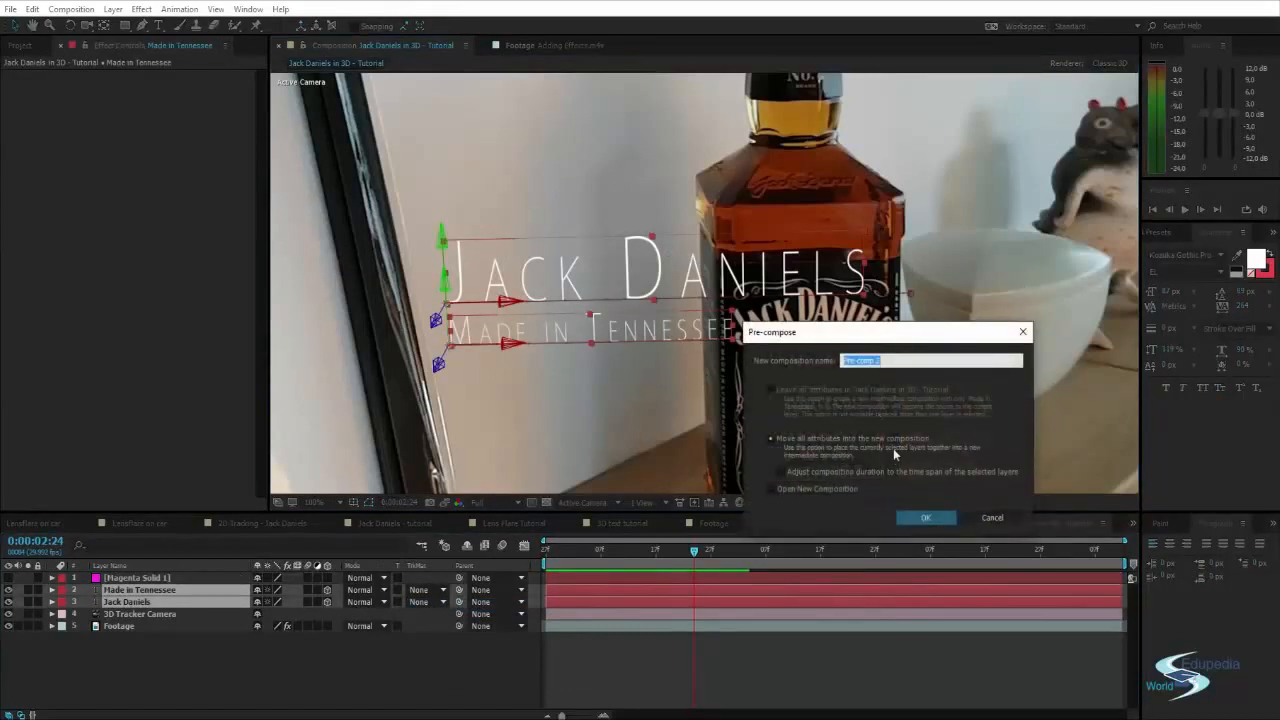
pyautogui.write('Text')
pyautogui.press('Return')
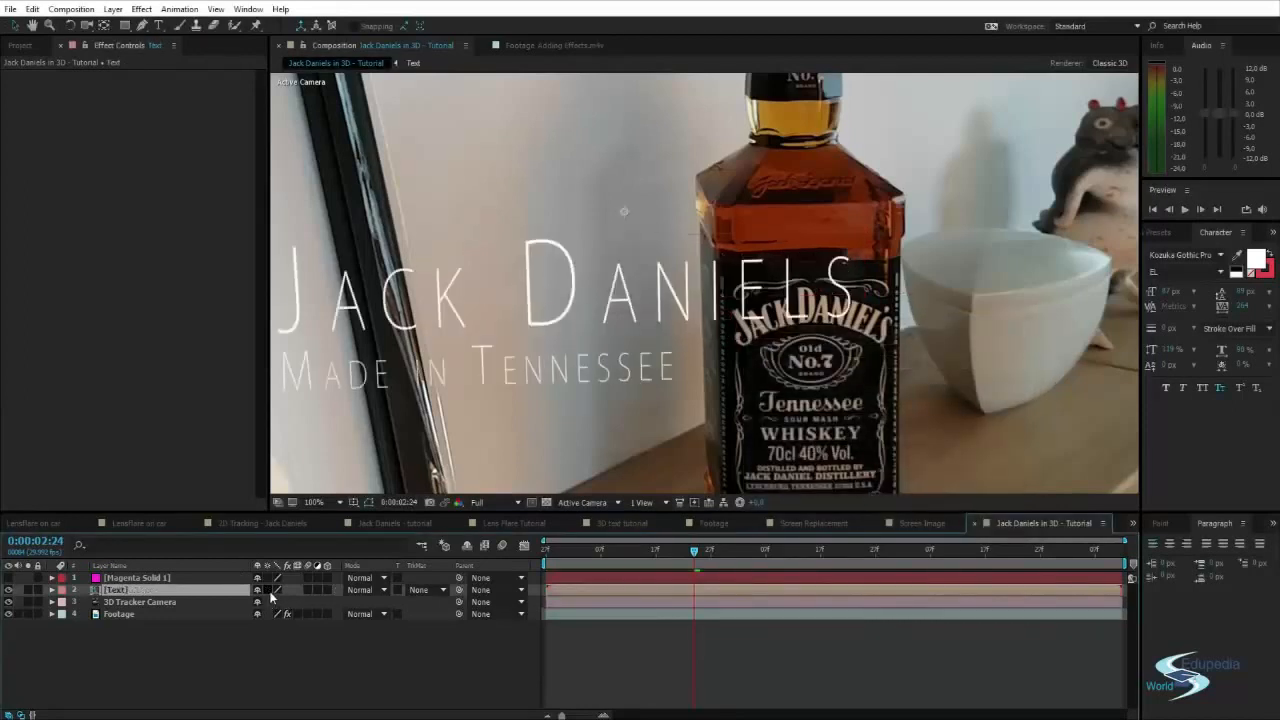
# Collapse transformations on the Text pre-comp and set its track matte to Alpha Inverted Matte using the magenta solid
pyautogui.click(268, 590)
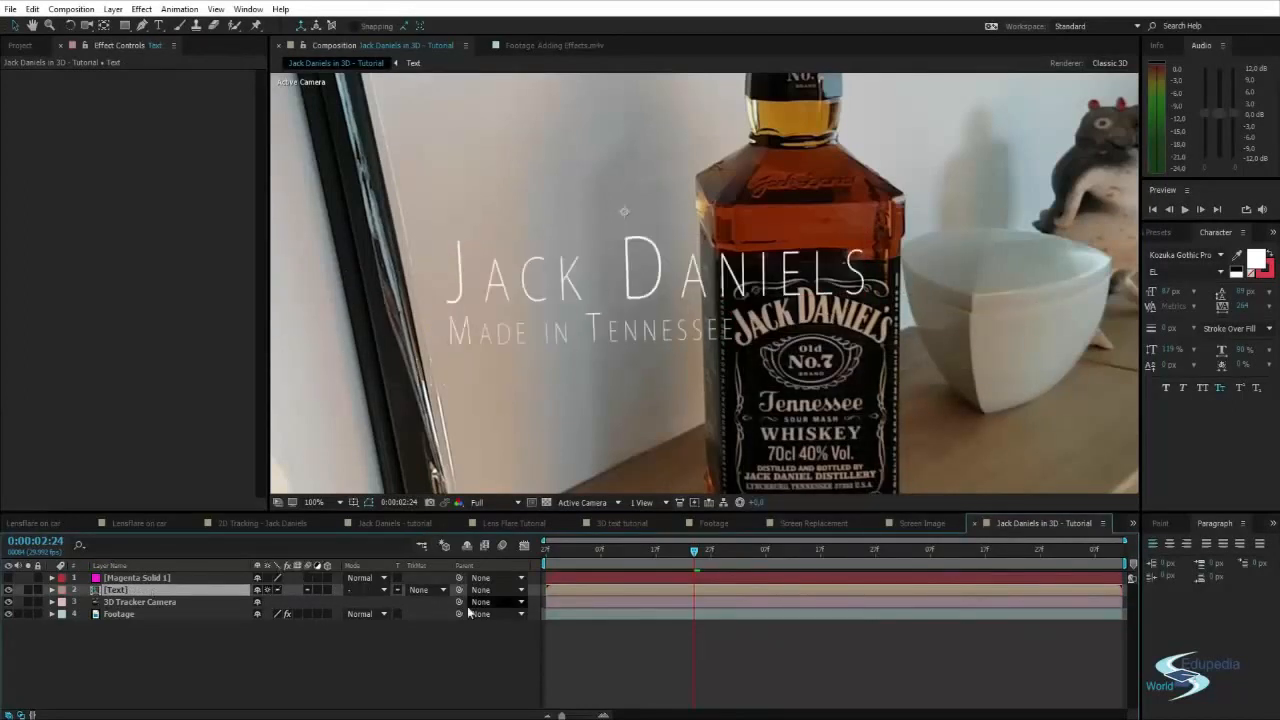
pyautogui.click(420, 590)
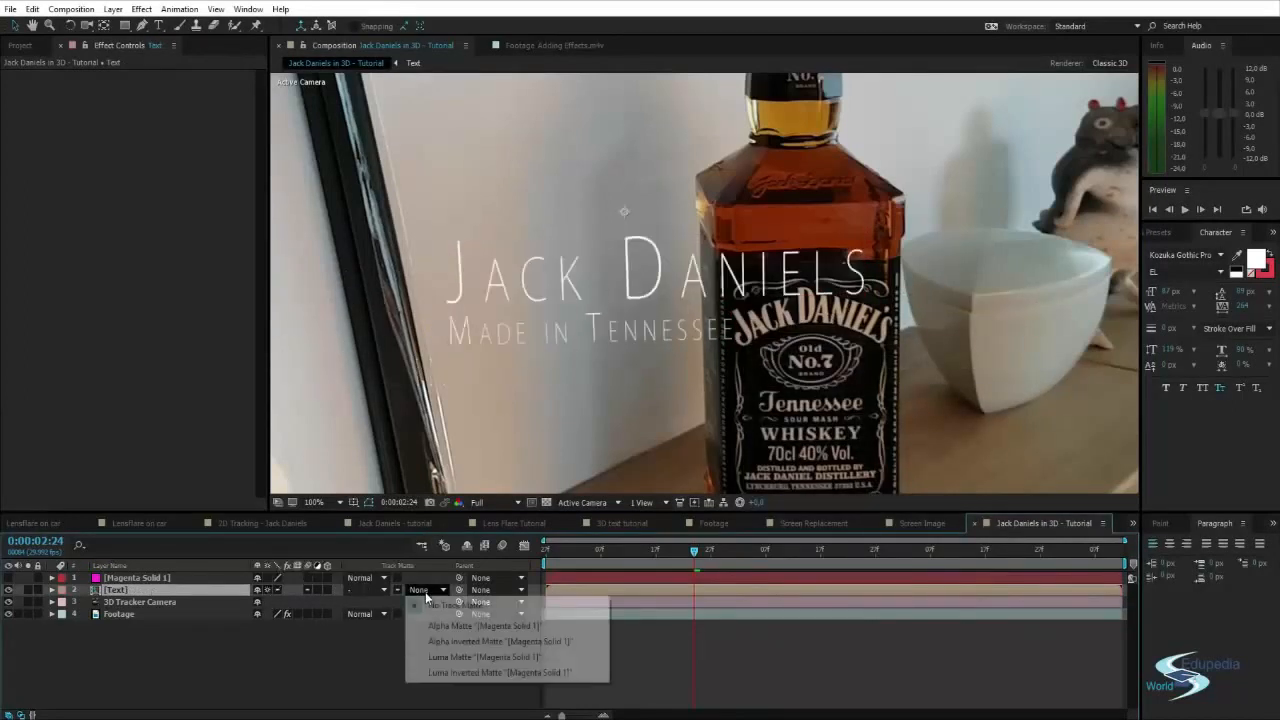
pyautogui.click(453, 641)
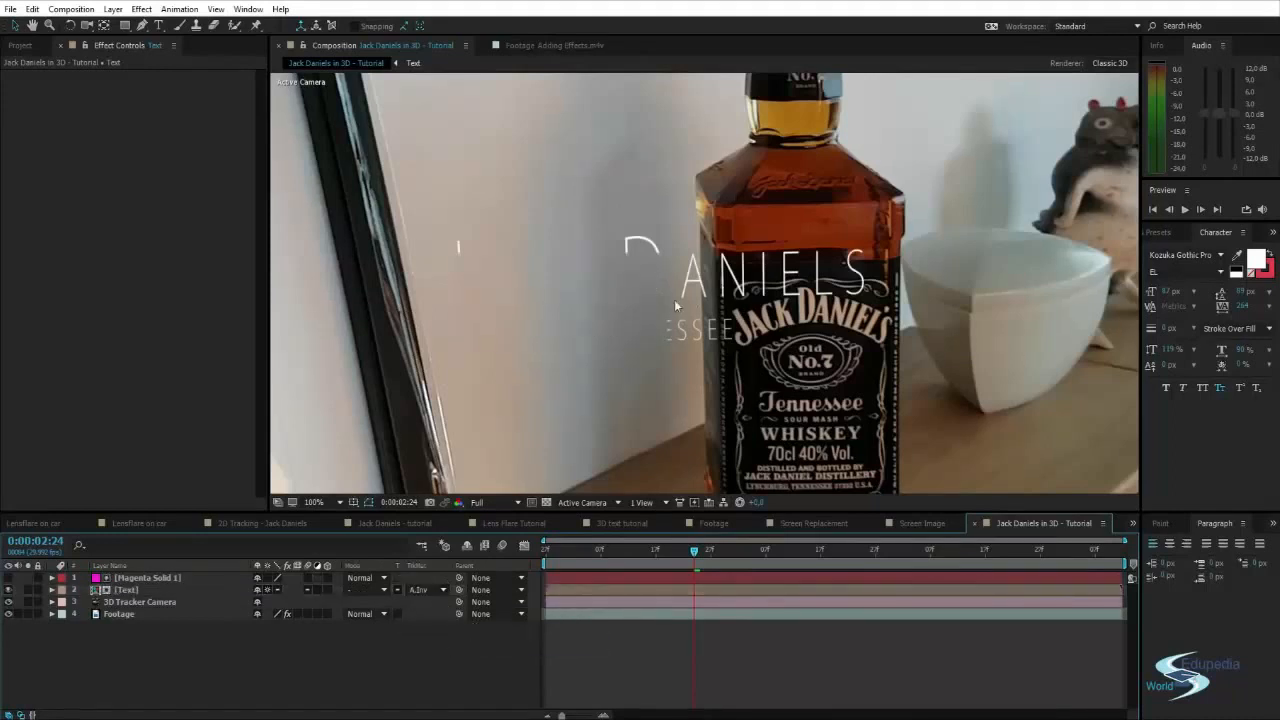
# Try the magenta solid over the text beside the bottle, and at 0:00:03:08 widen it to the bottle's right edge
pyautogui.click(147, 578)
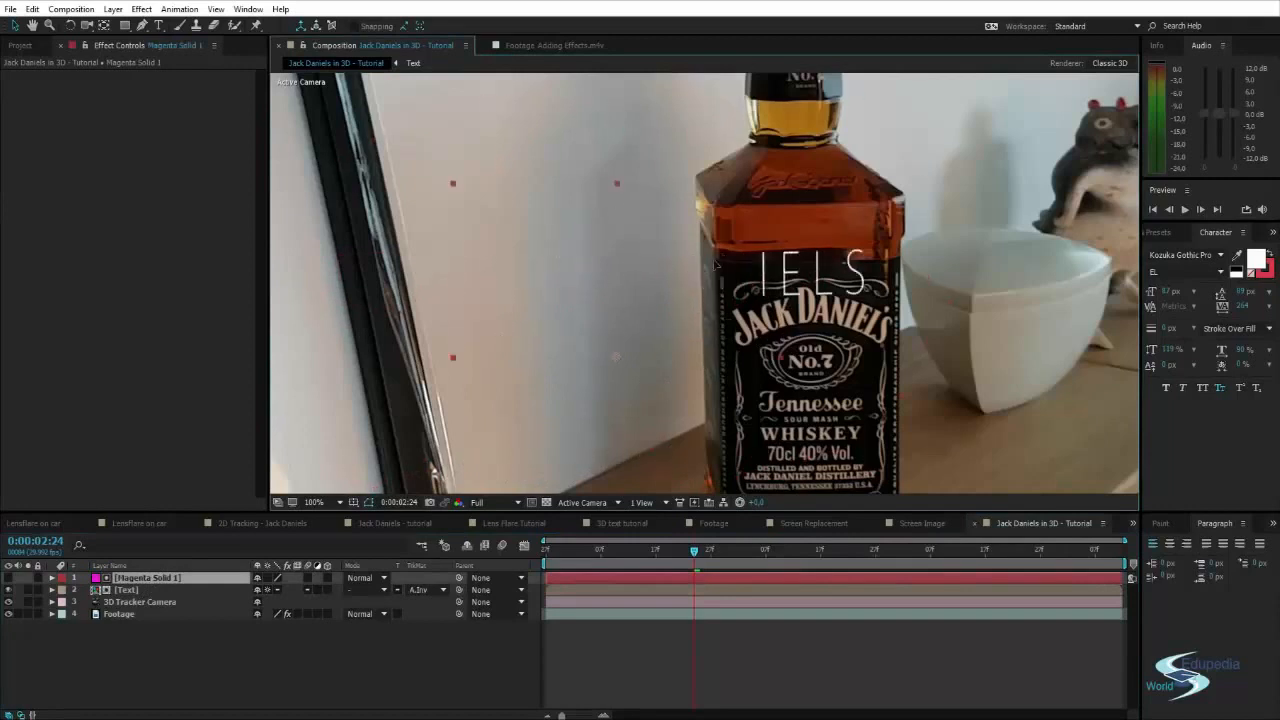
pyautogui.moveTo(968, 219); pyautogui.dragTo(669, 220)
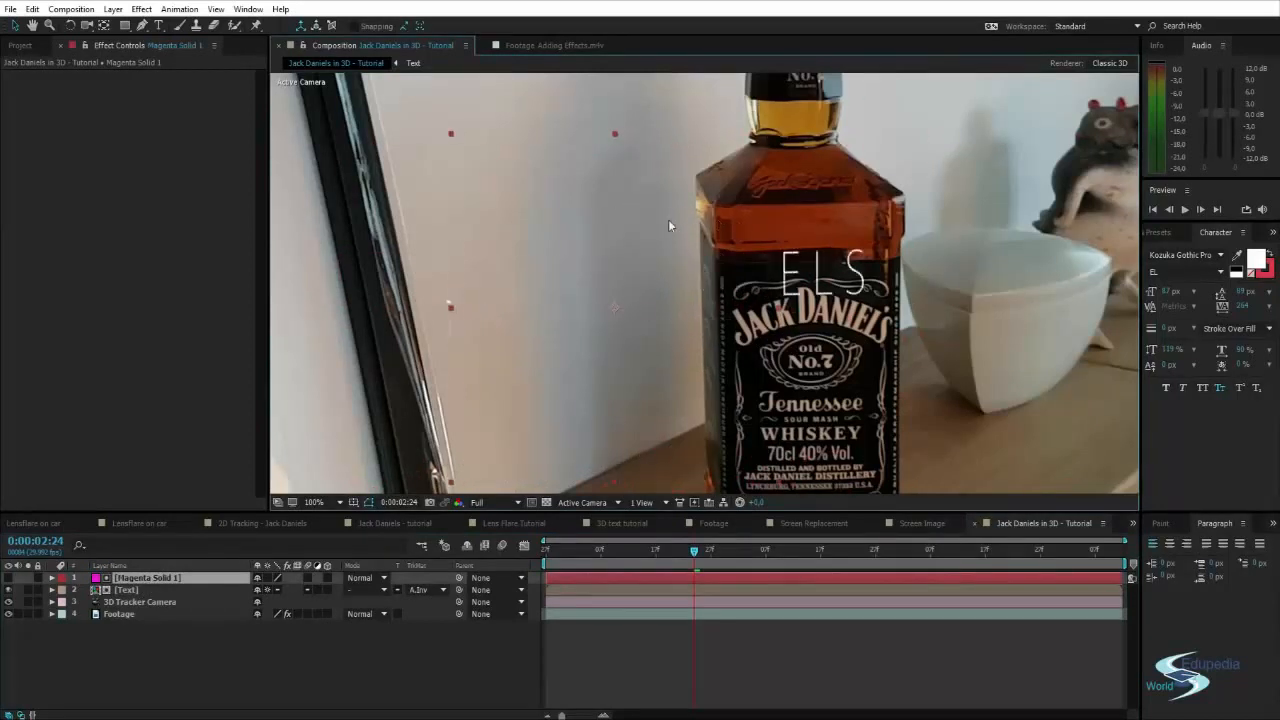
pyautogui.click(696, 551)
pyautogui.moveTo(697, 553); pyautogui.dragTo(770, 543)
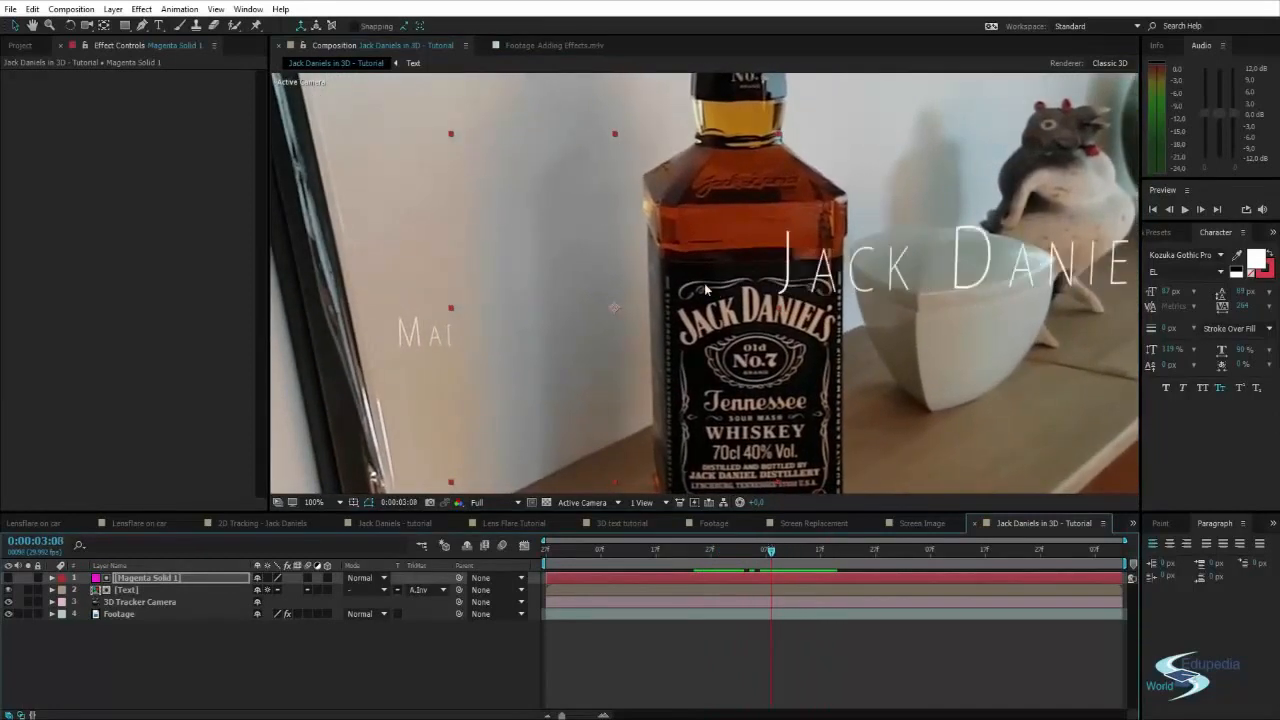
pyautogui.moveTo(661, 274); pyautogui.dragTo(553, 284)
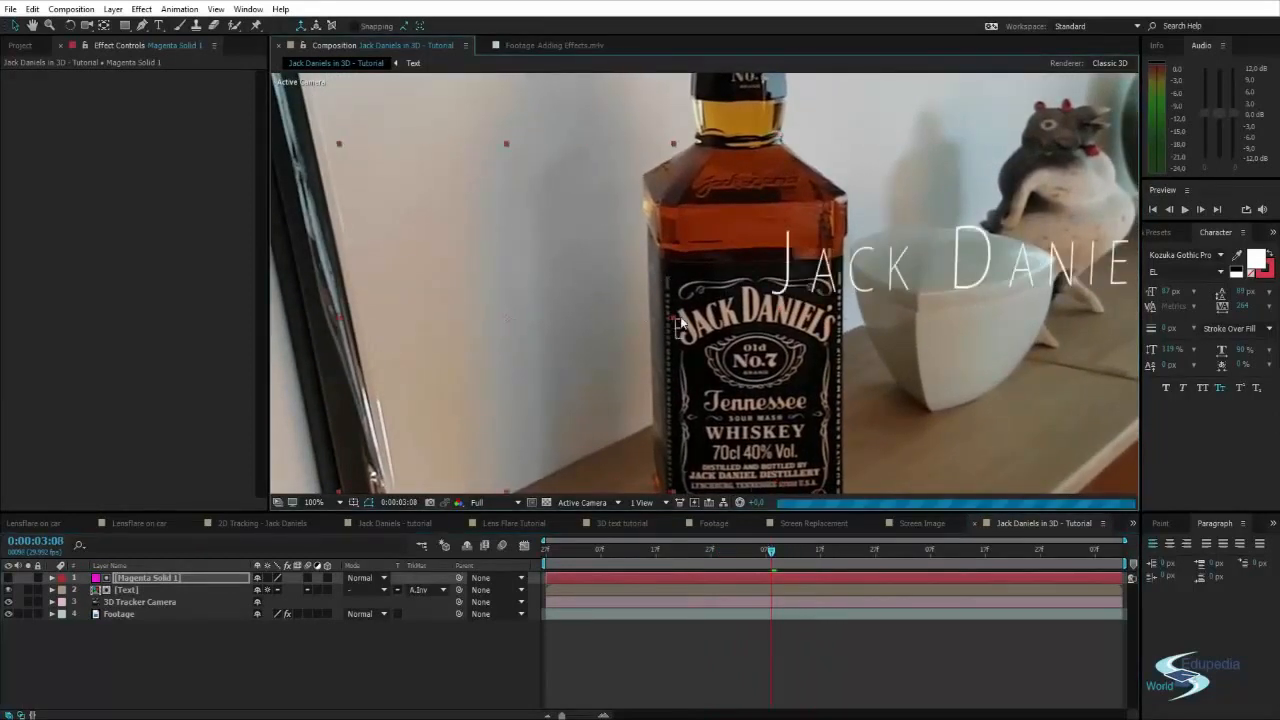
pyautogui.moveTo(678, 322); pyautogui.dragTo(849, 326)
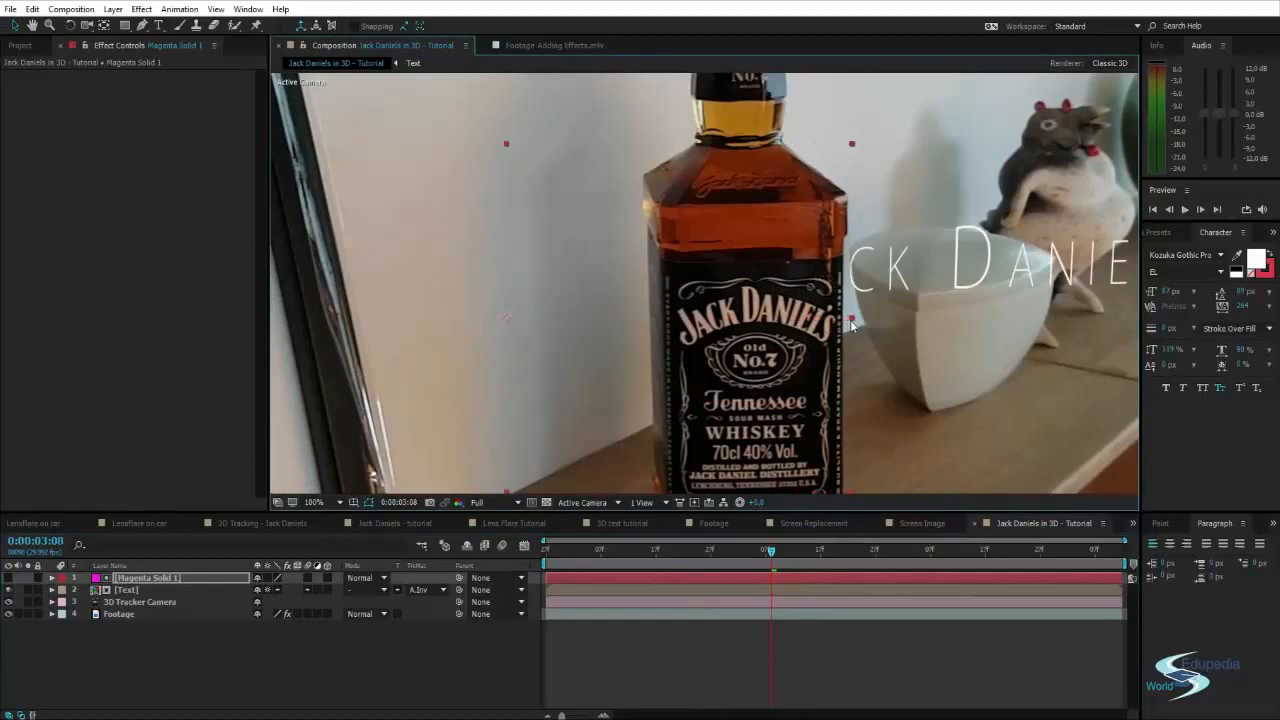
# Delete the magenta solid and go to 0:00:04:12, where both text lines stand beside the bottle
pyautogui.scroll(-2, 849, 305)
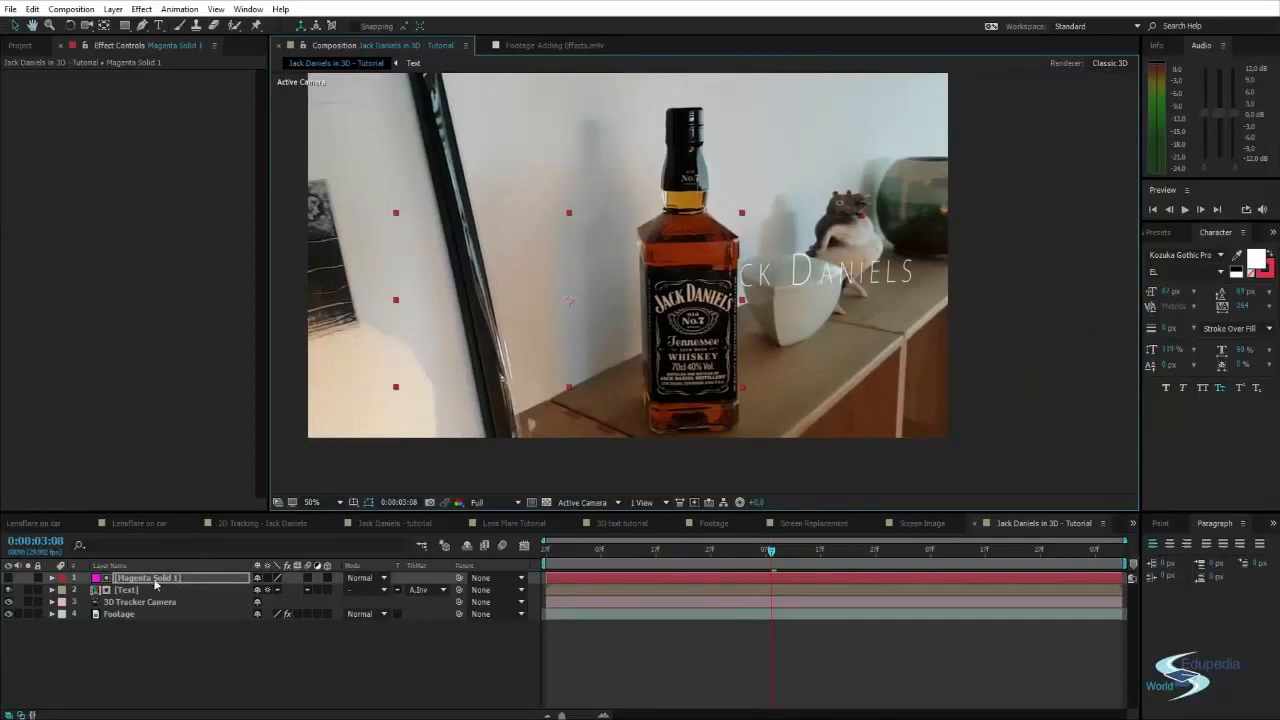
pyautogui.press('Delete')
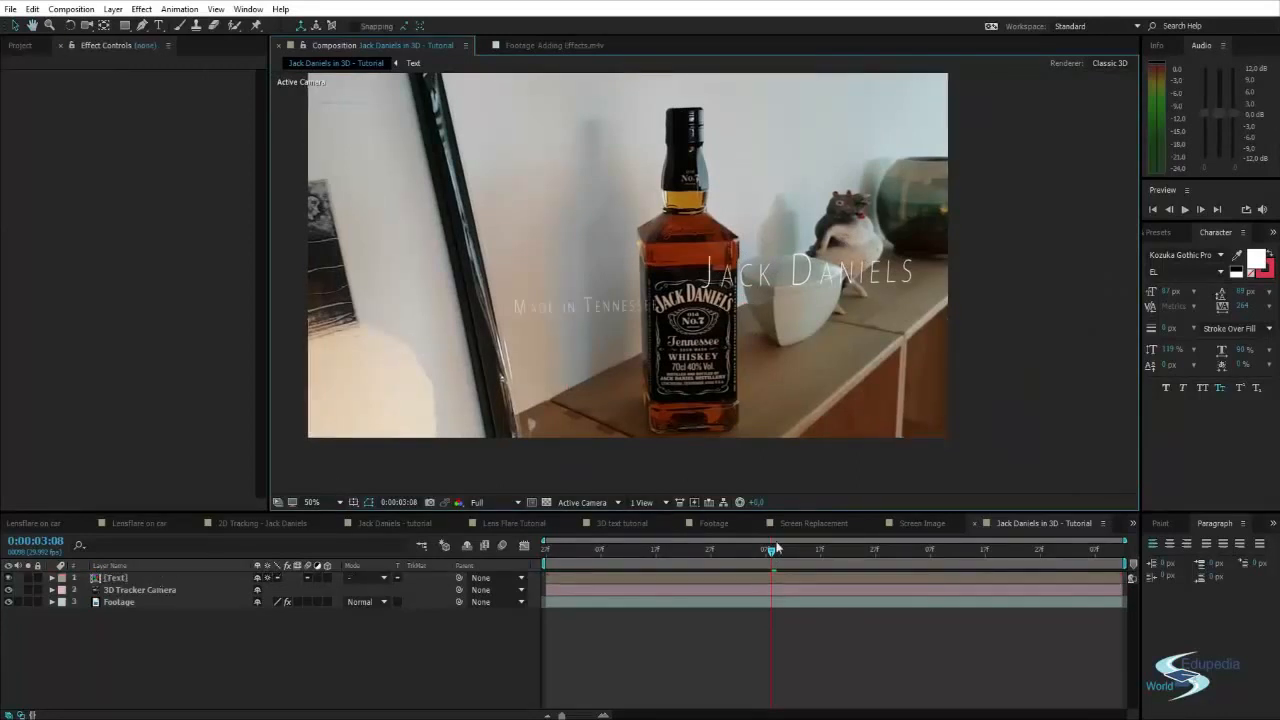
pyautogui.moveTo(771, 551); pyautogui.dragTo(958, 575)
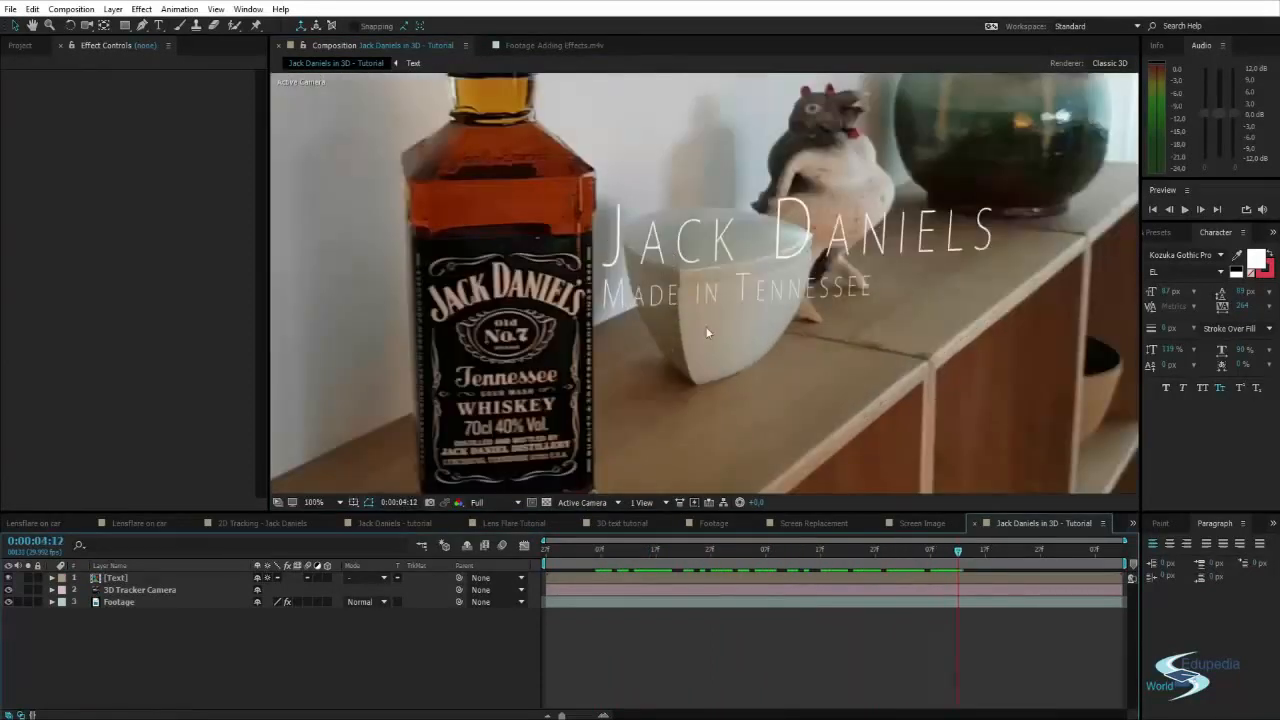
pyautogui.scroll(-2, 707, 332)
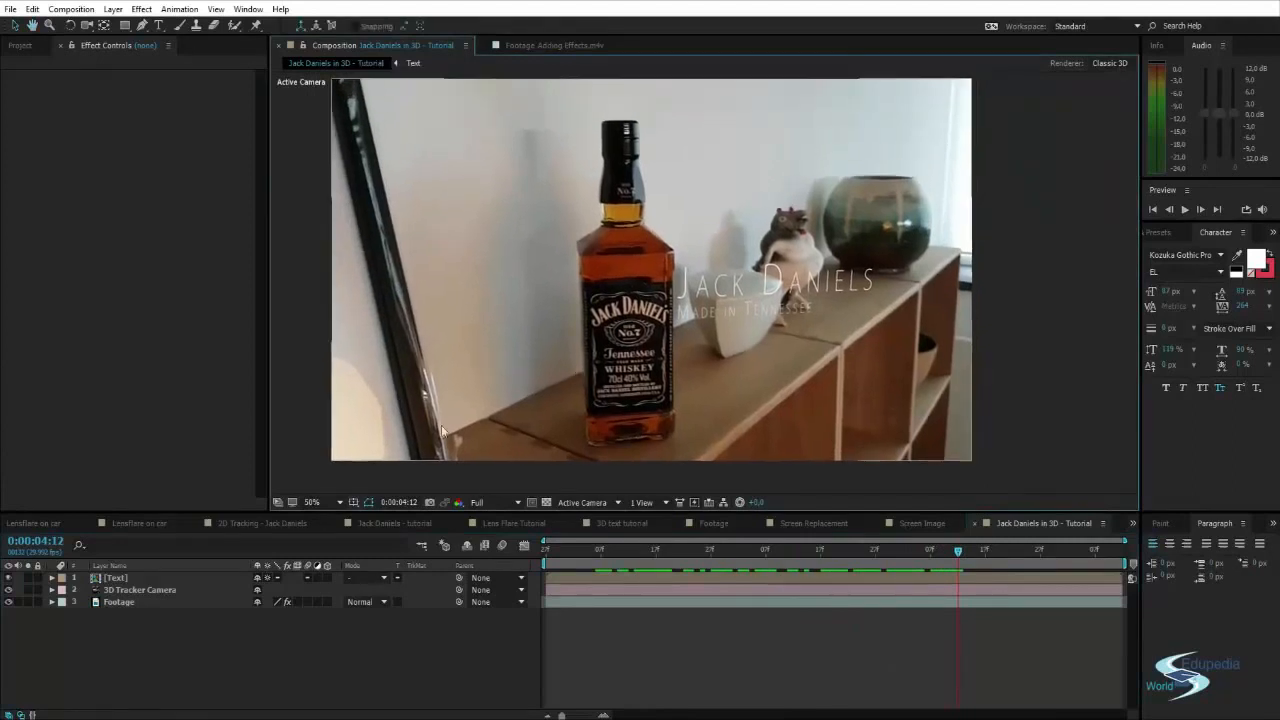
# Select the 3D Camera Tracker's track points on the bottle label and create a track solid from them
pyautogui.click(132, 601)
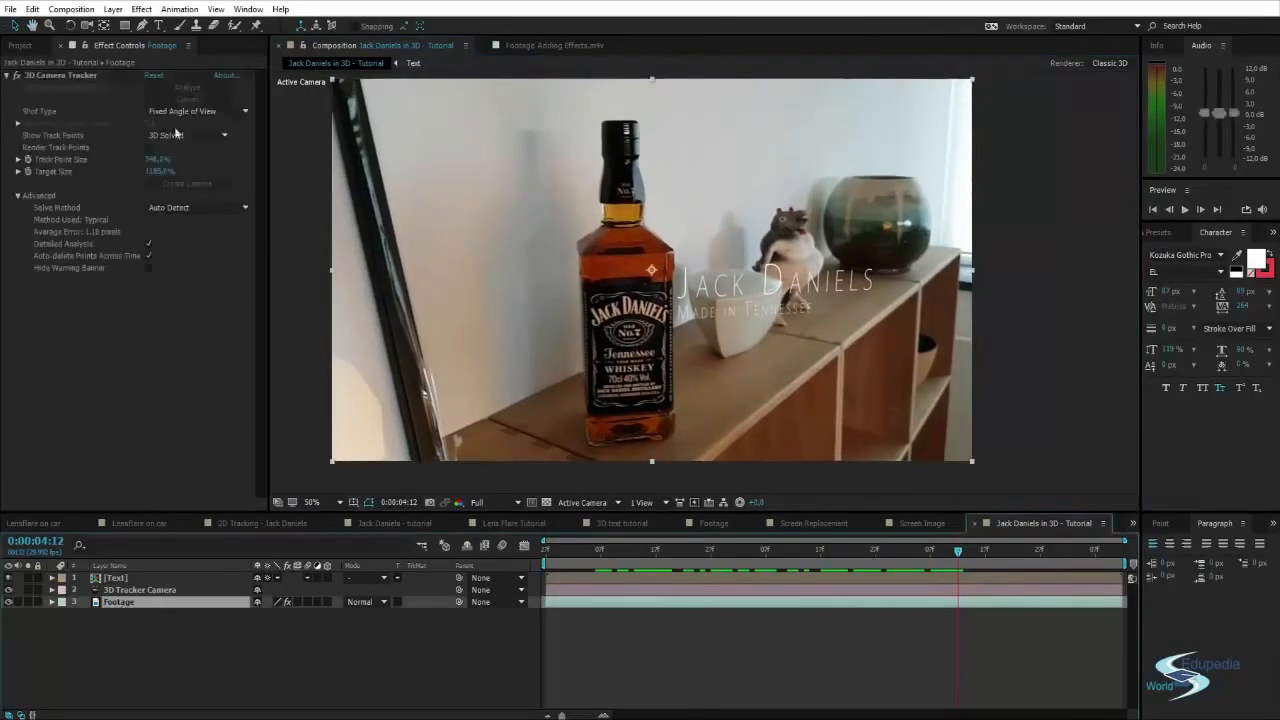
pyautogui.click(54, 76)
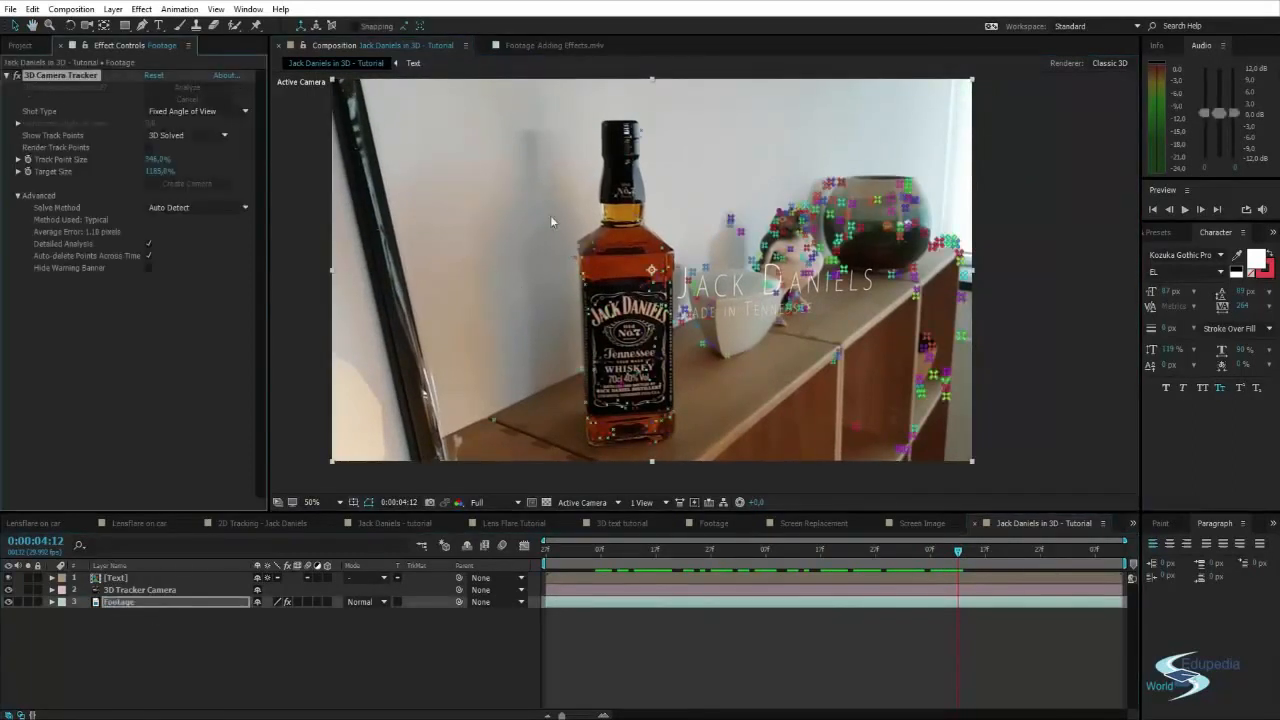
pyautogui.moveTo(640, 296)
pyautogui.mouseDown()
pyautogui.moveTo(642, 242)
pyautogui.moveTo(620, 336)
pyautogui.moveTo(662, 228)
pyautogui.moveTo(632, 250)
pyautogui.mouseUp()
pyautogui.rightClick(634, 267)
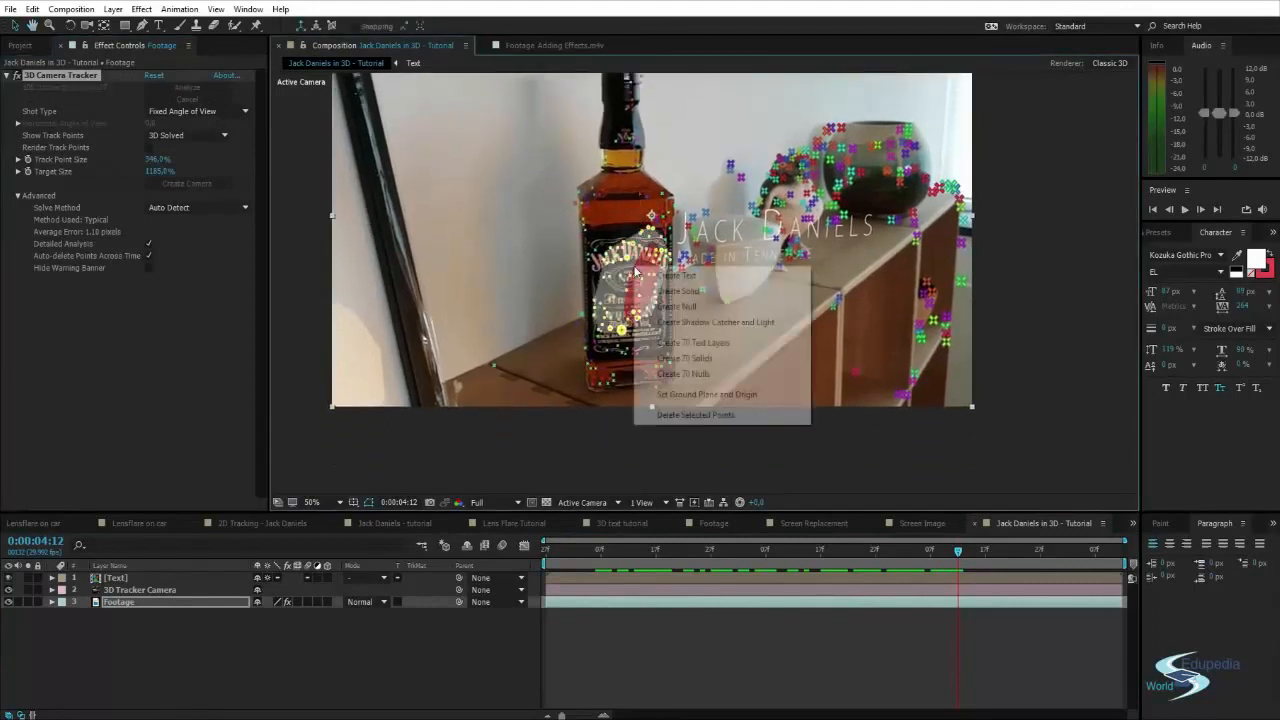
pyautogui.click(690, 292)
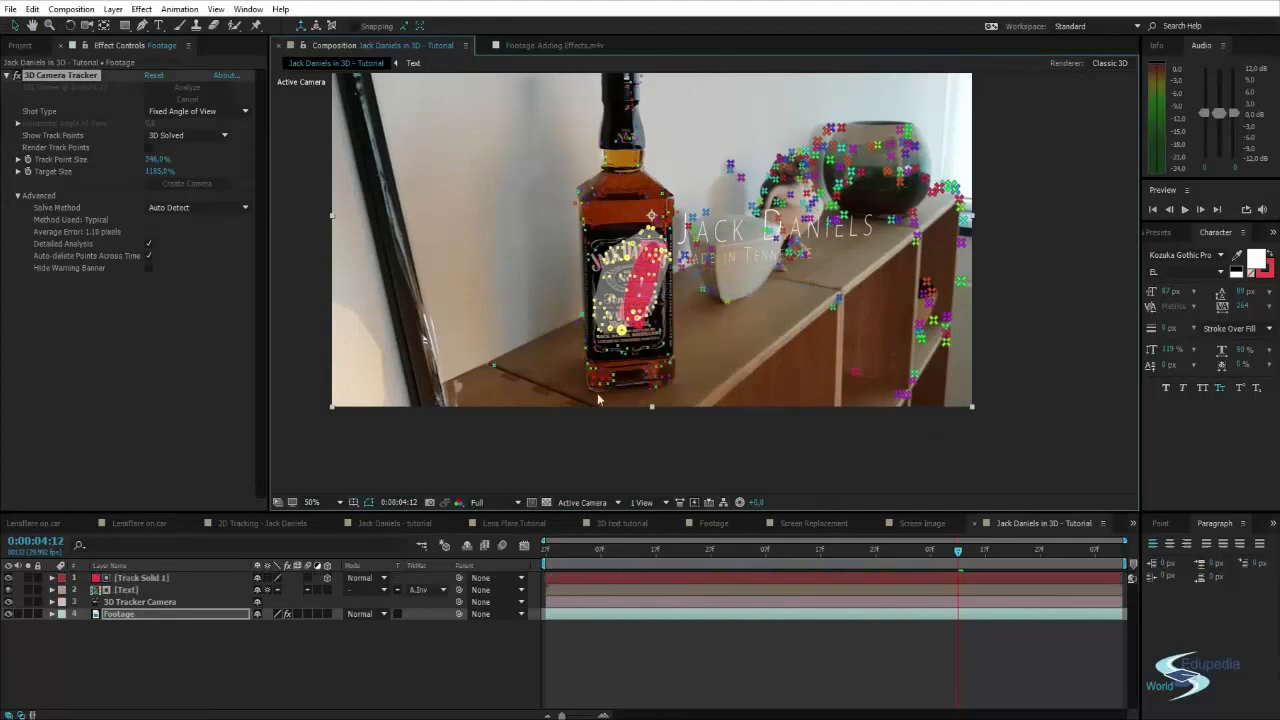
# Rotate the track solid until it faces the camera and lower its opacity to about 77%
pyautogui.click(140, 578)
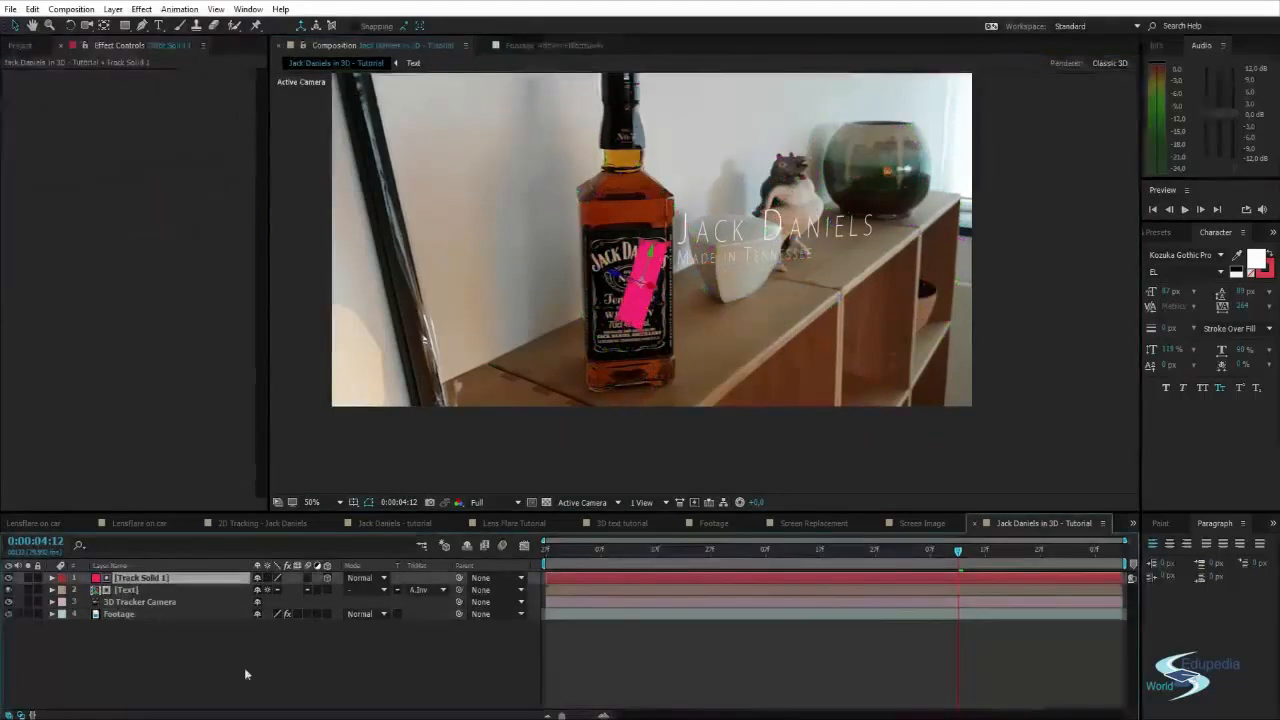
pyautogui.press('w')
pyautogui.moveTo(652, 256); pyautogui.dragTo(638, 287)
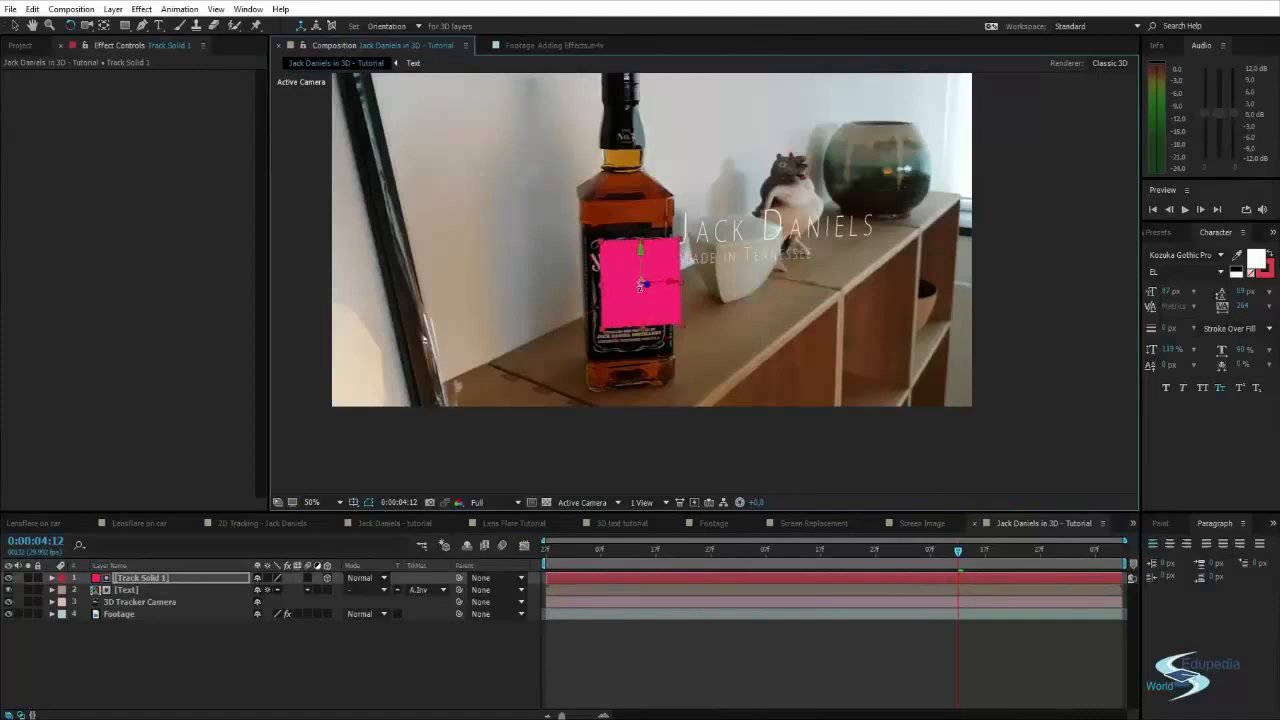
pyautogui.press('t')
pyautogui.moveTo(263, 590); pyautogui.dragTo(245, 592)
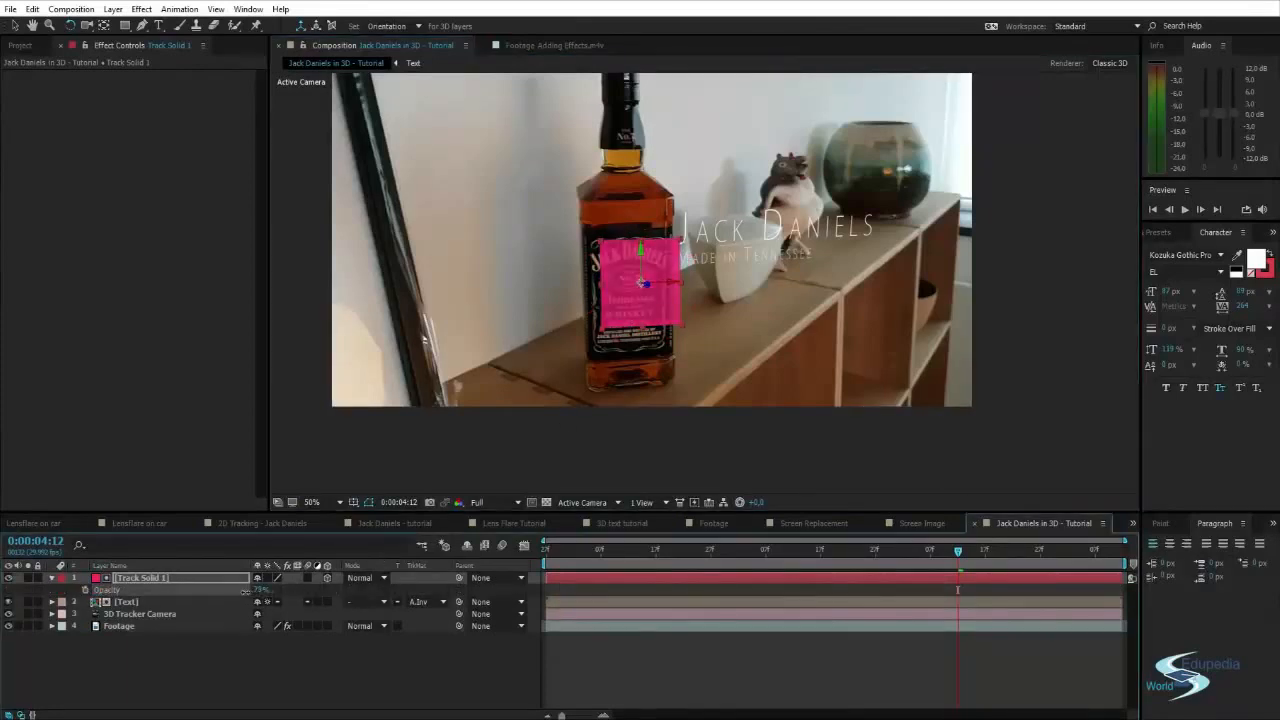
# Move the track solid left and up so it overlaps the left side of the bottle around the label's top
pyautogui.scroll(2, 648, 300)
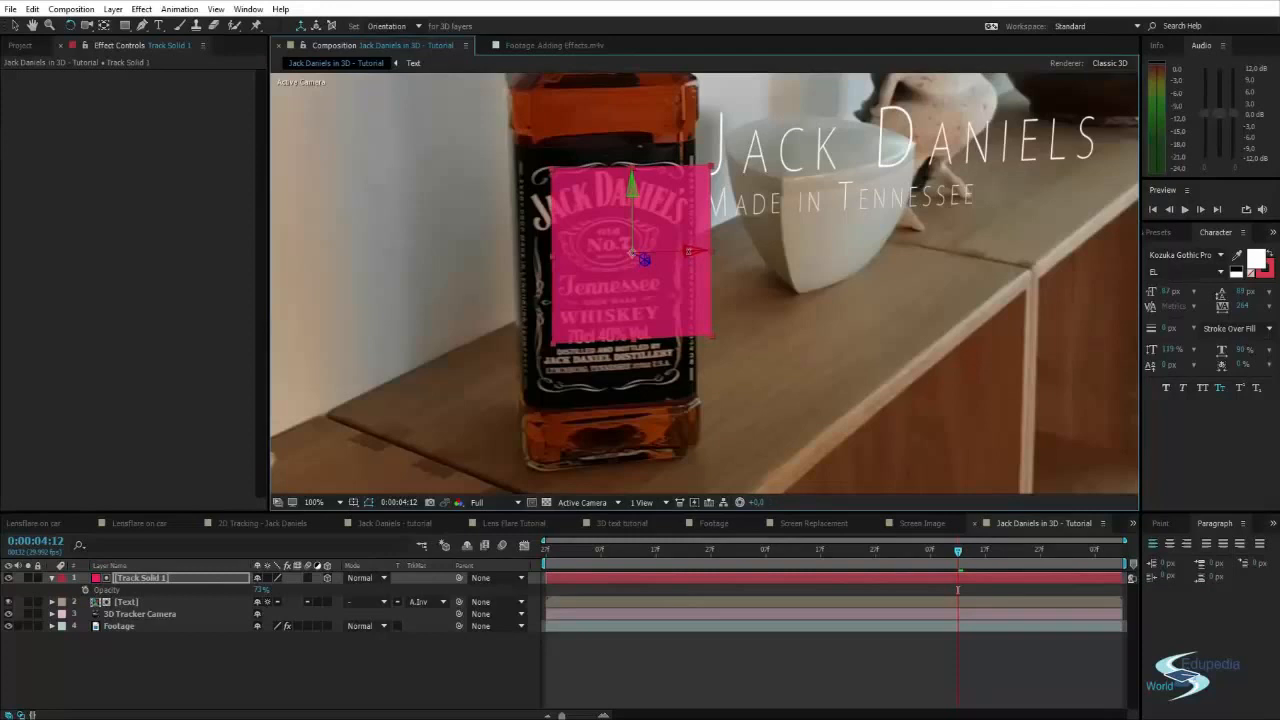
pyautogui.press('v')
pyautogui.moveTo(690, 252); pyautogui.dragTo(657, 264)
pyautogui.scroll(-2, 470, 214)
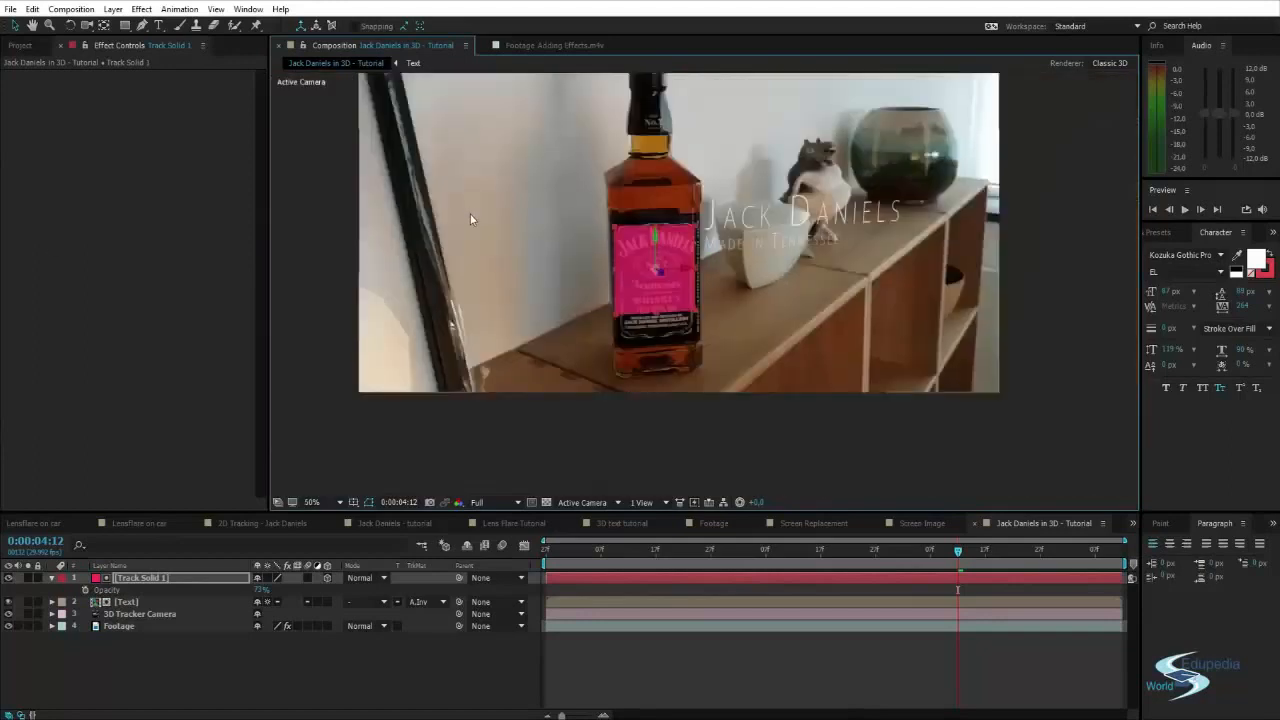
pyautogui.scroll(-2, 474, 218)
pyautogui.scroll(2, 609, 300)
pyautogui.moveTo(678, 318); pyautogui.dragTo(671, 224)
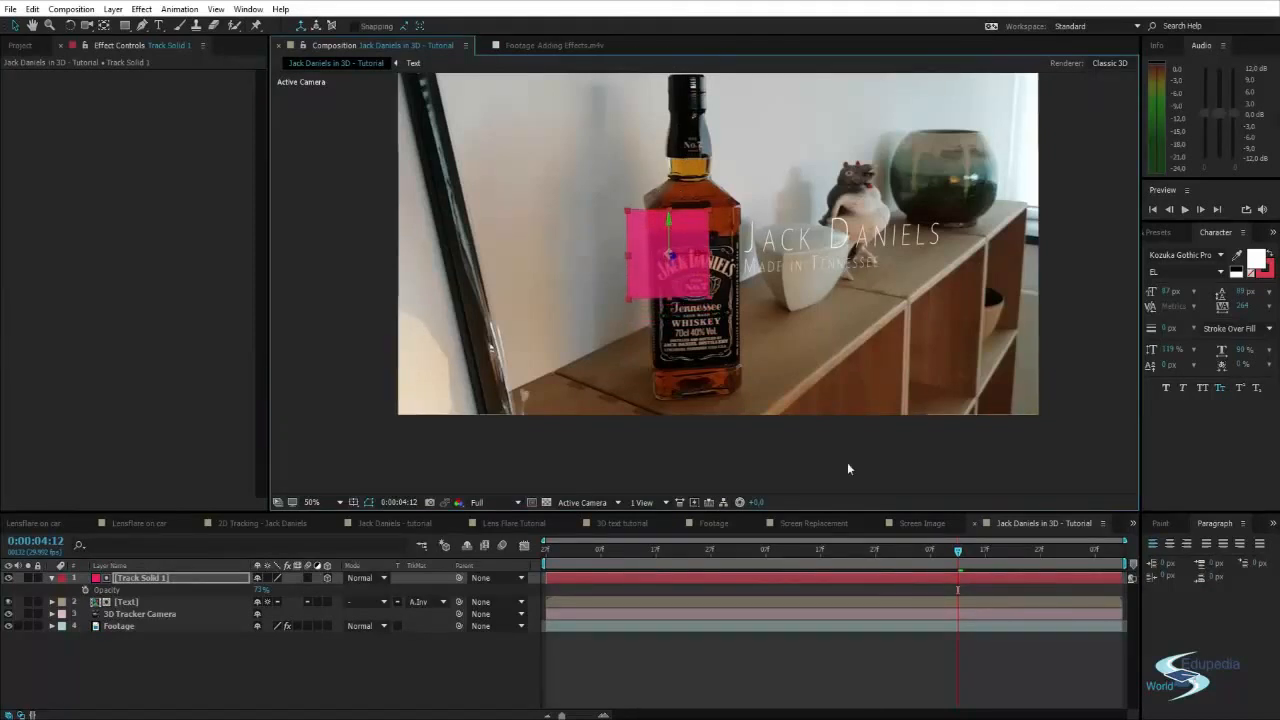
# Play the shot from 0:00:03:03 to check that the track solid stays attached to the bottle
pyautogui.moveTo(953, 553); pyautogui.dragTo(743, 535)
pyautogui.press('space')
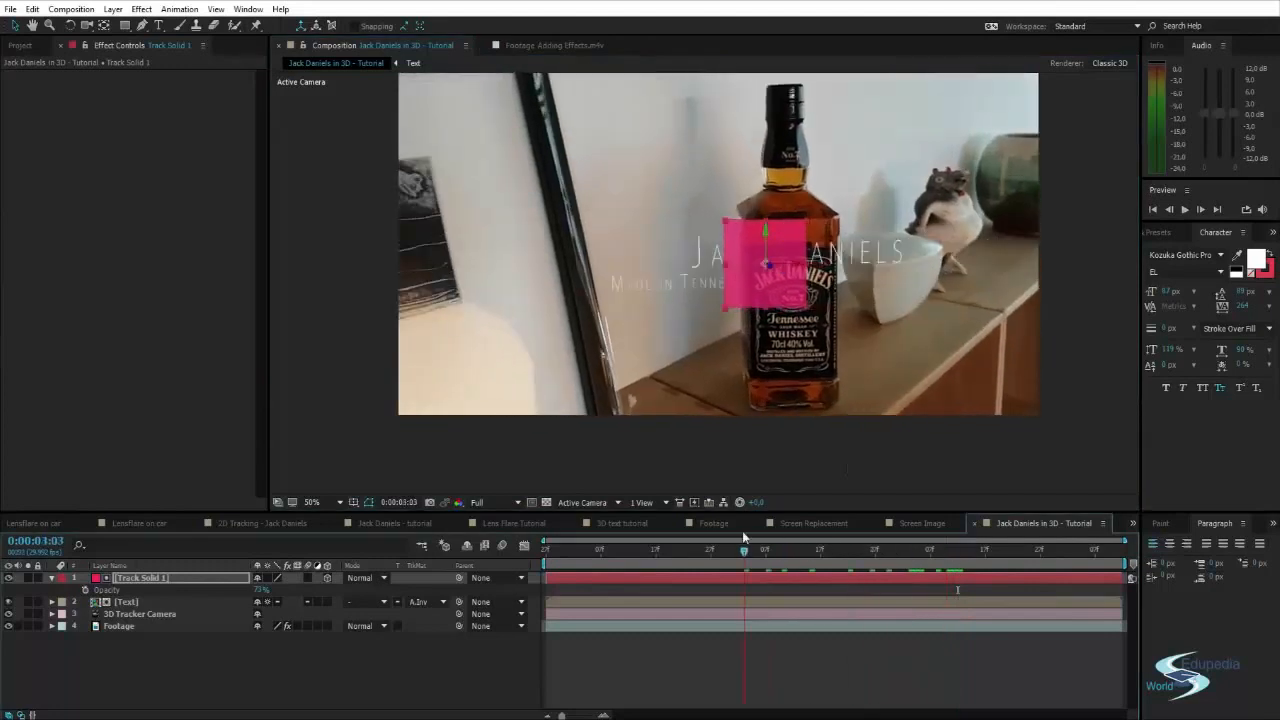
pyautogui.press('space')
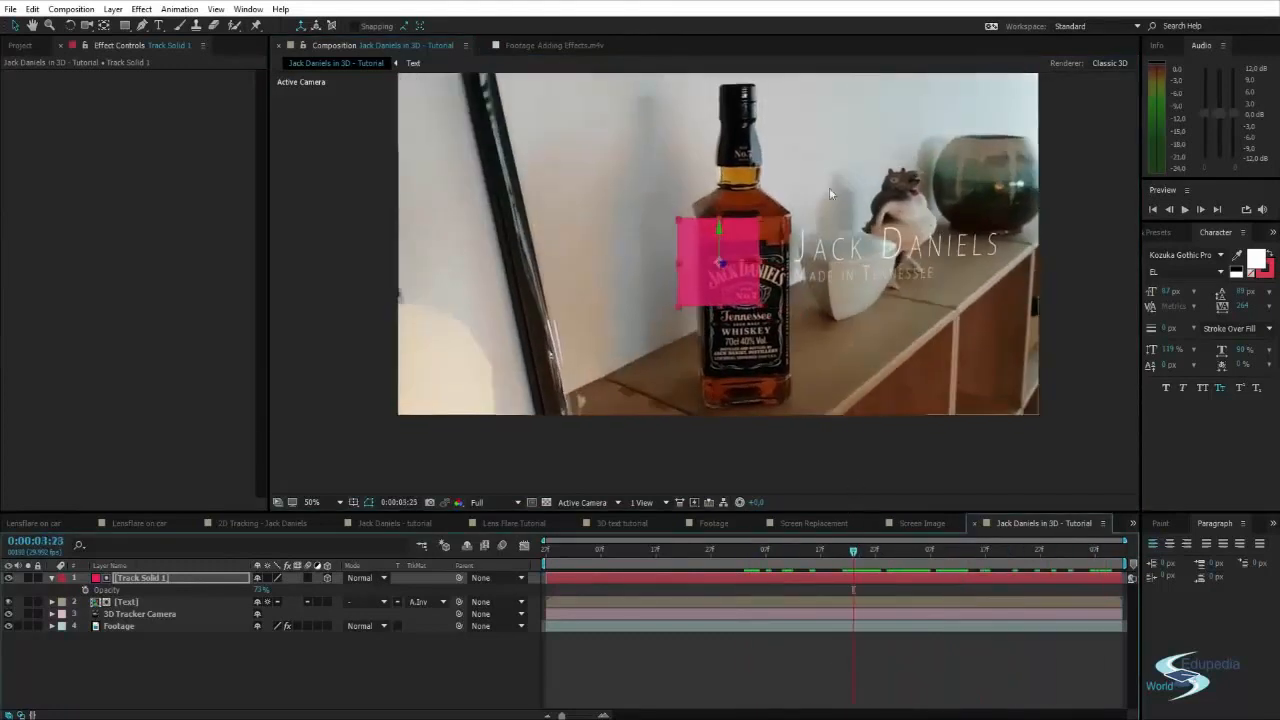
# Enlarge the track solid to cover the bottle and most of the text, and check it at 0:00:03:18
pyautogui.moveTo(765, 218); pyautogui.dragTo(960, 131)
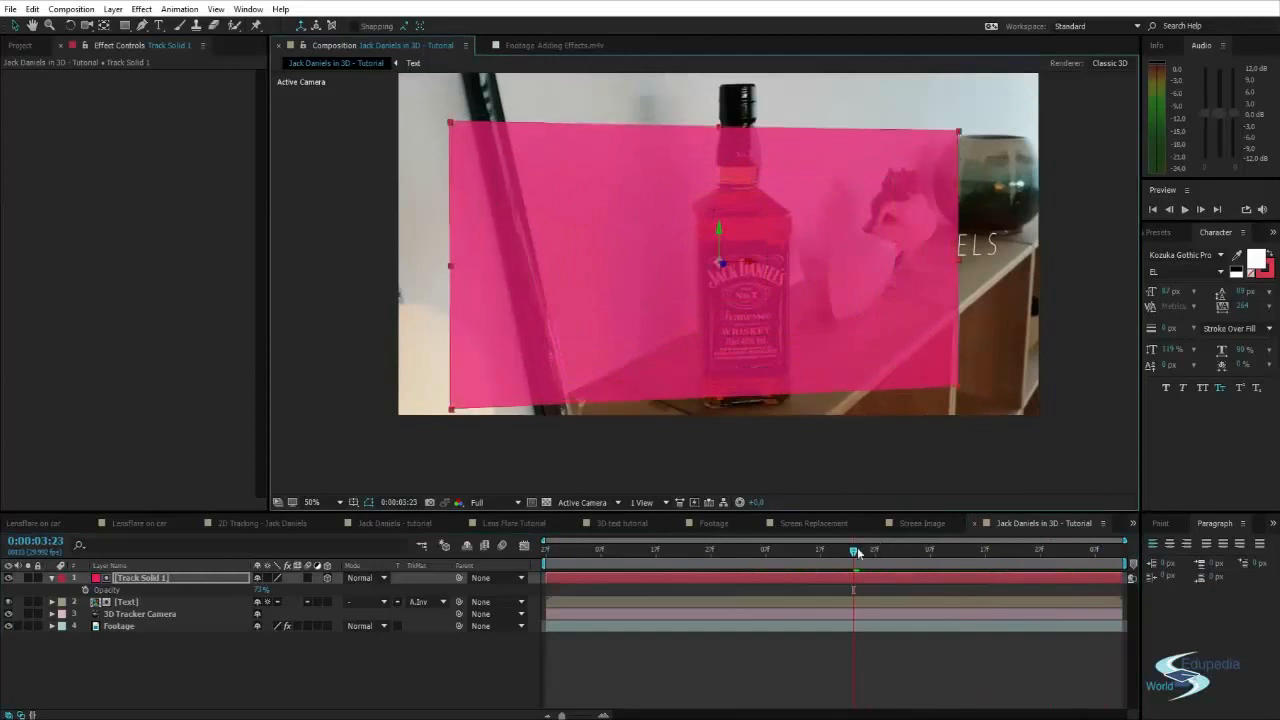
pyautogui.moveTo(857, 552); pyautogui.dragTo(826, 551)
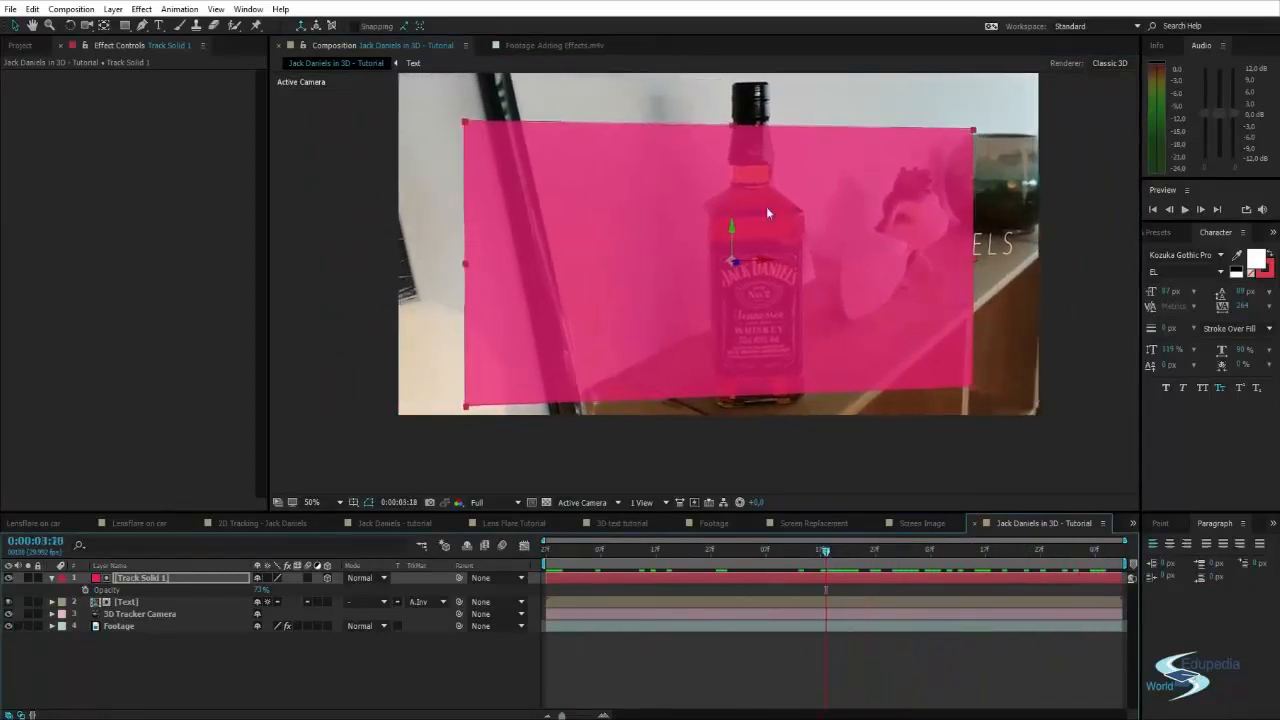
# Rename the track solid layer as Track Matte
pyautogui.moveTo(823, 297); pyautogui.dragTo(804, 305)
pyautogui.click(888, 456)
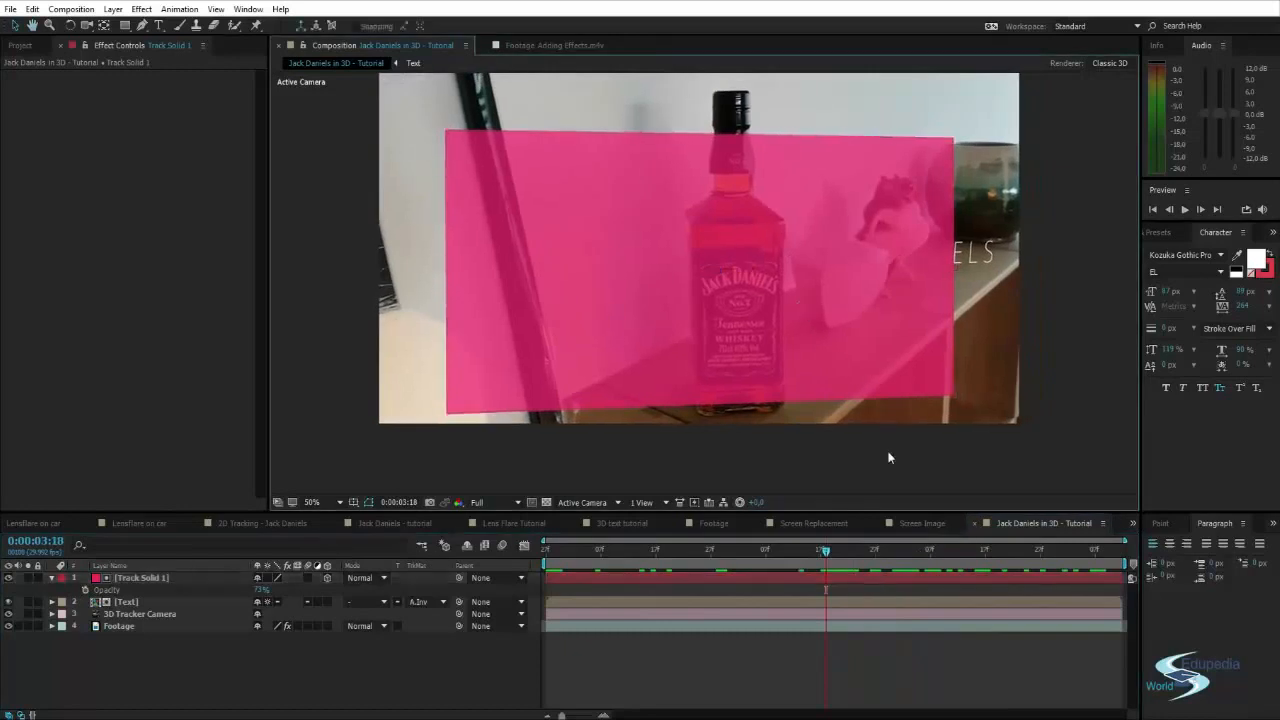
pyautogui.click(785, 304)
pyautogui.moveTo(669, 322); pyautogui.dragTo(650, 315)
pyautogui.scroll(1, 778, 338)
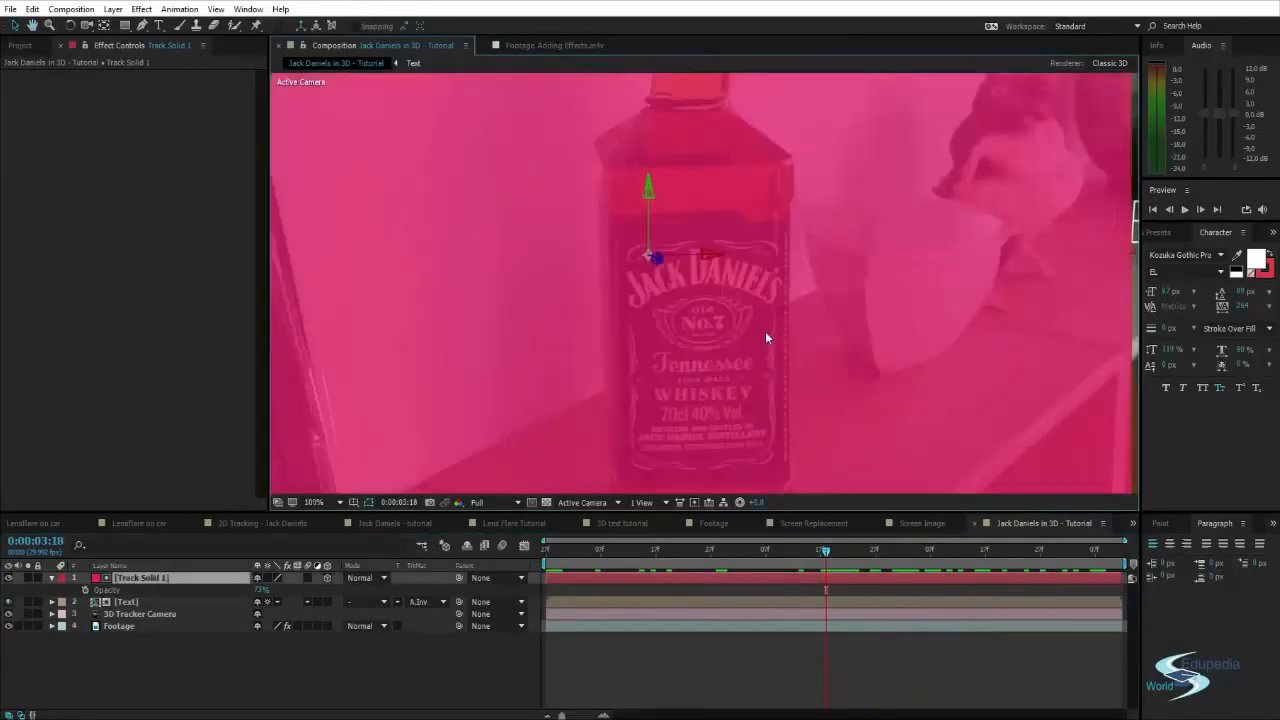
pyautogui.moveTo(763, 362); pyautogui.dragTo(727, 367)
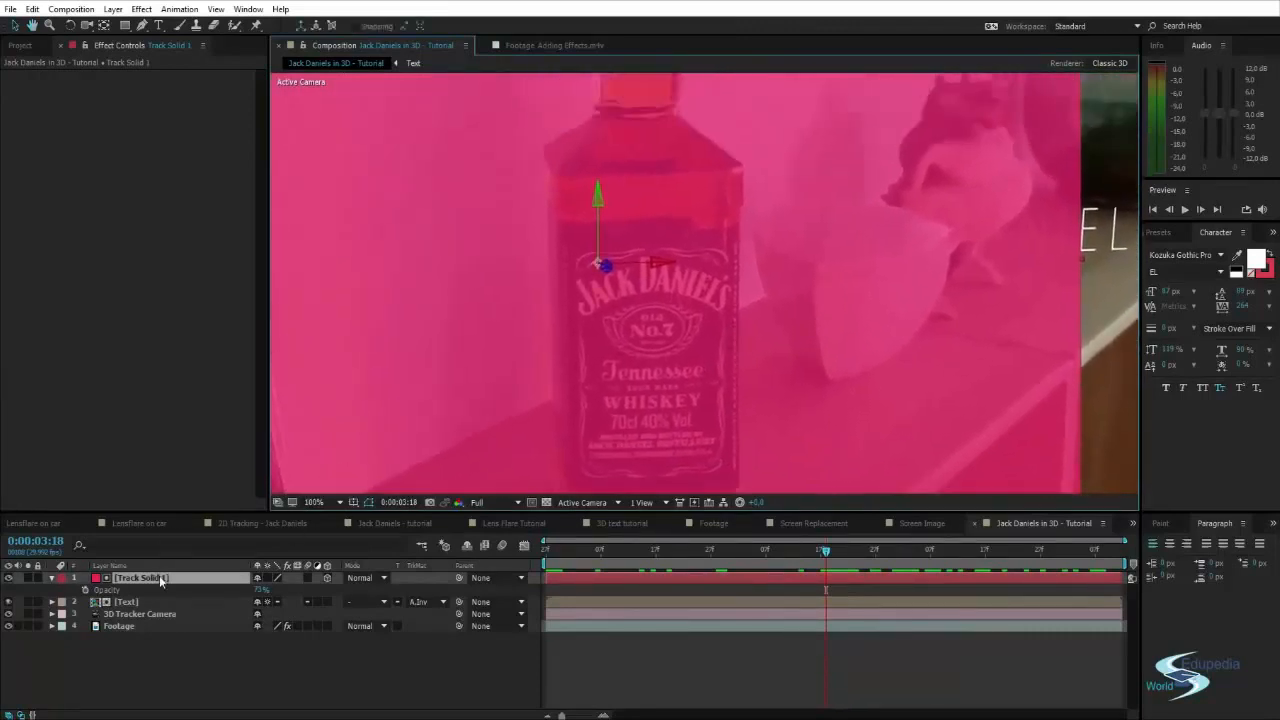
pyautogui.press('Return')
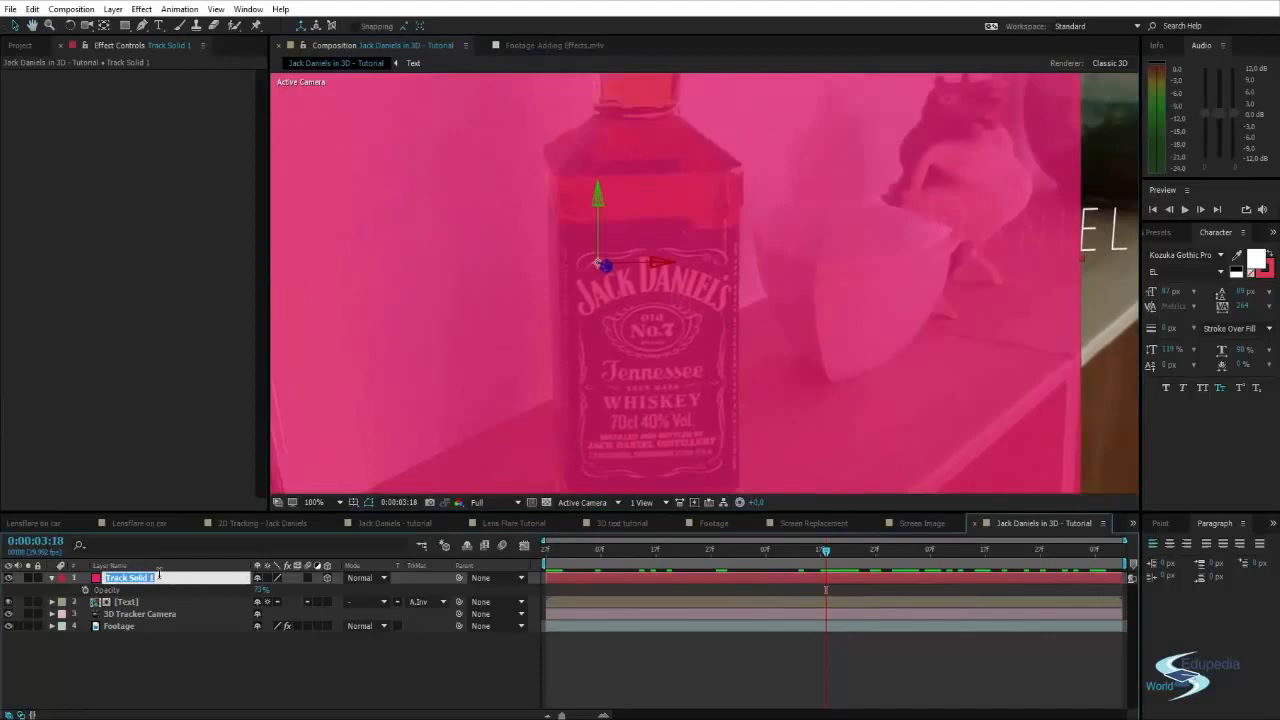
pyautogui.write('Track Matte')
pyautogui.click(225, 648)
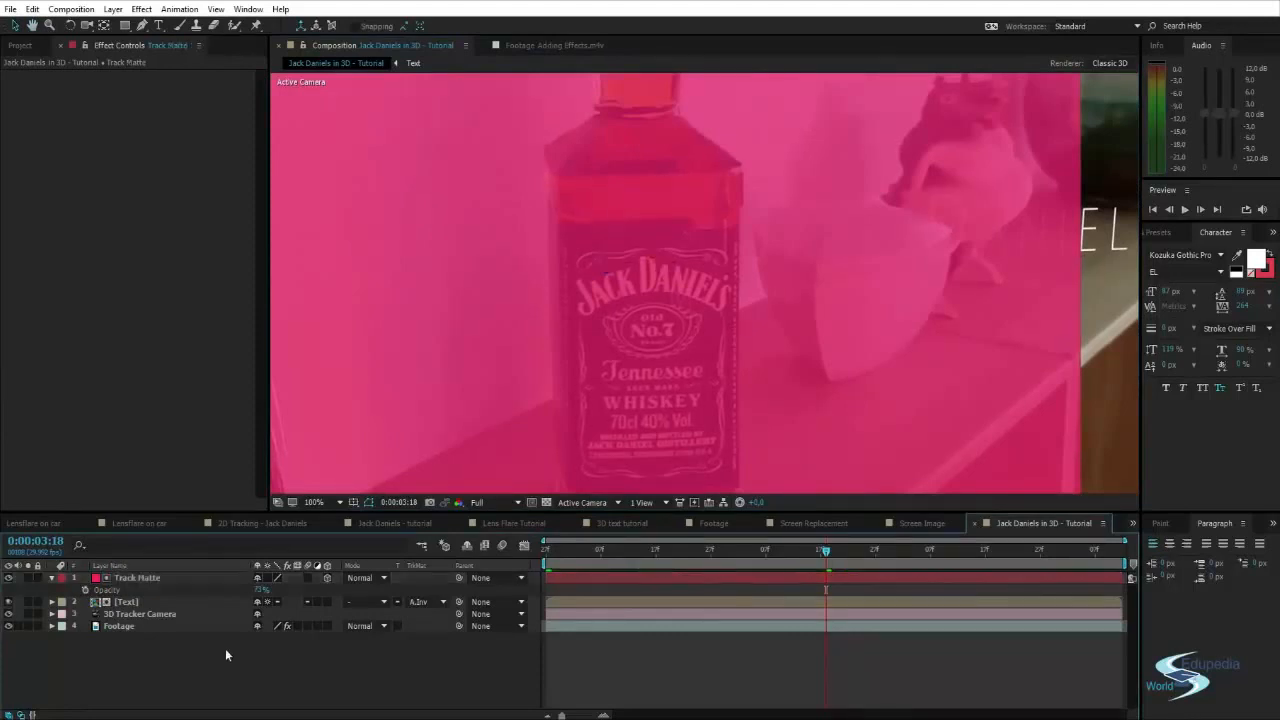
# Start a Pen tool mask on the Track Matte layer, tracing the bottle's right edge from the base up to the shoulder corner
pyautogui.click(194, 582)
pyautogui.moveTo(596, 381); pyautogui.dragTo(589, 231)
pyautogui.scroll(1, 720, 310)
pyautogui.press('g')
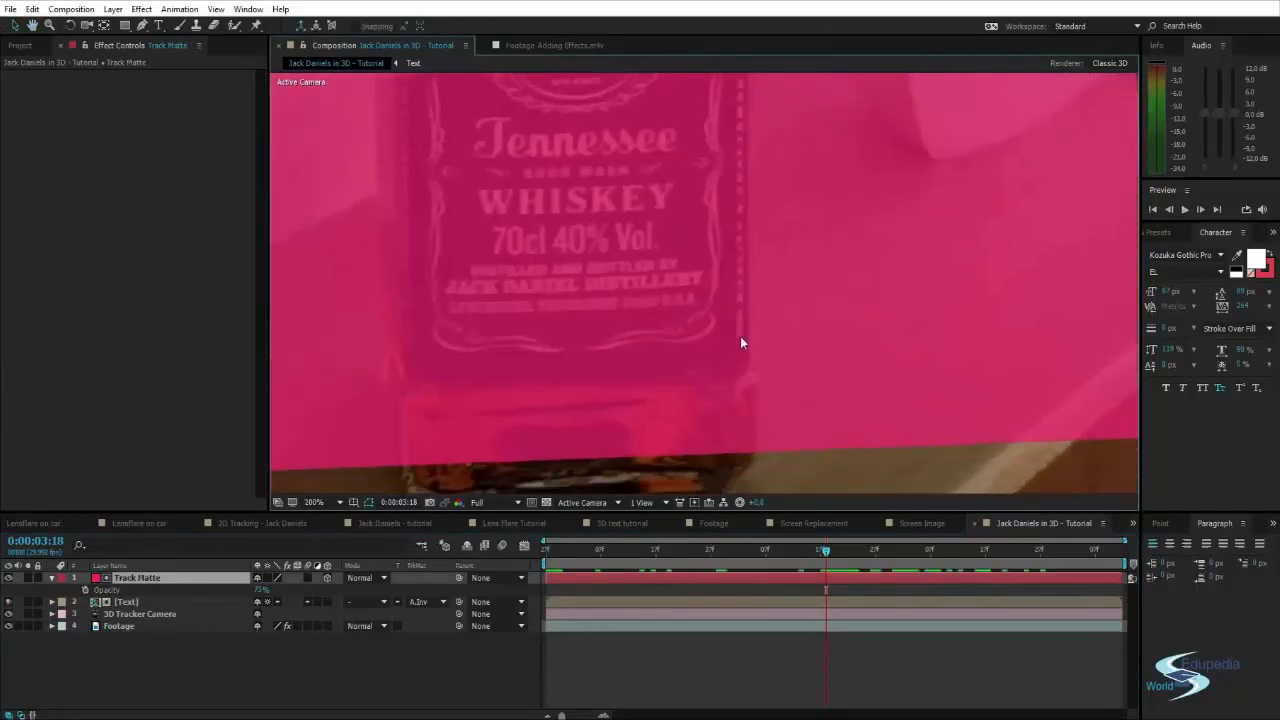
pyautogui.scroll(2, 745, 400)
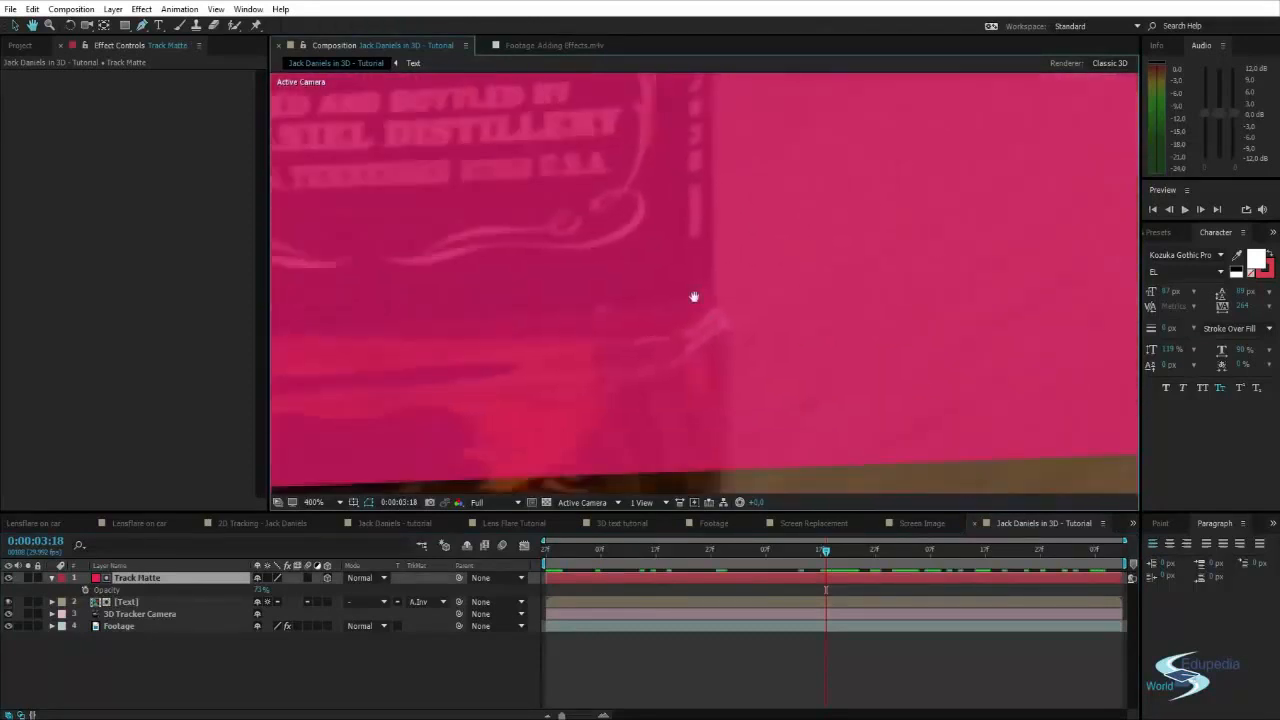
pyautogui.click(659, 366)
pyautogui.scroll(3, 668, 300)
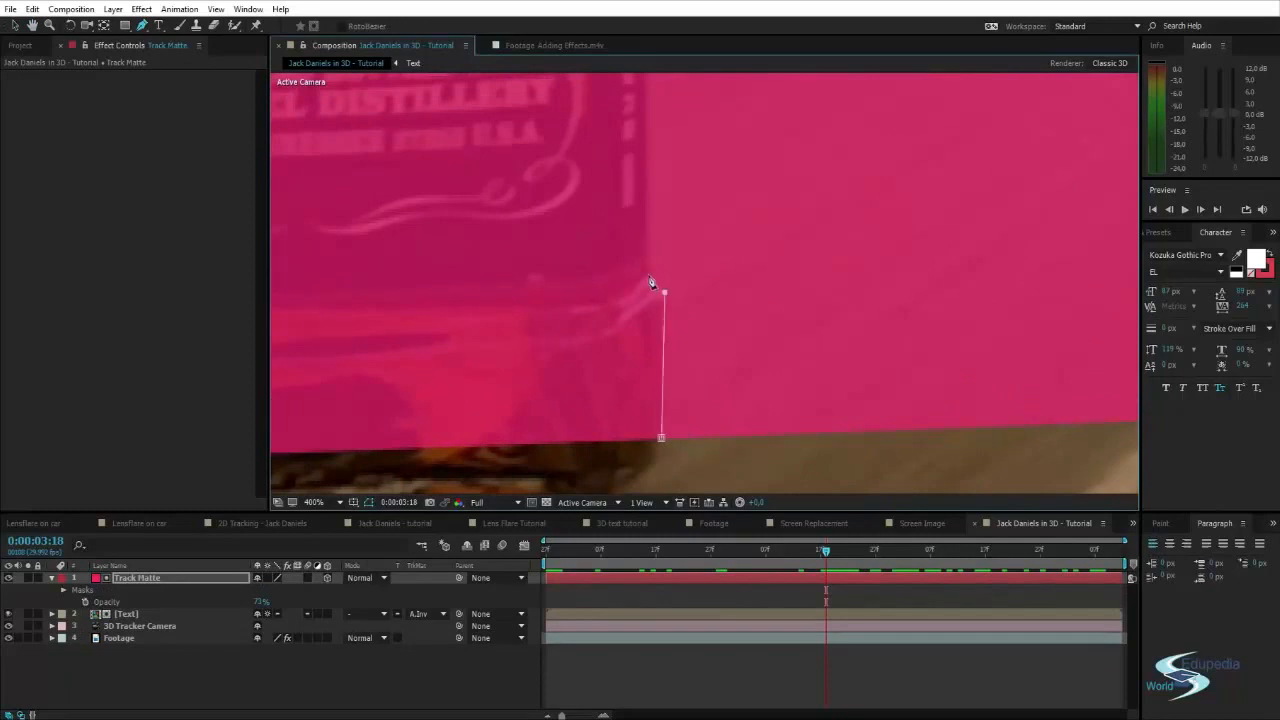
pyautogui.scroll(10, 650, 163)
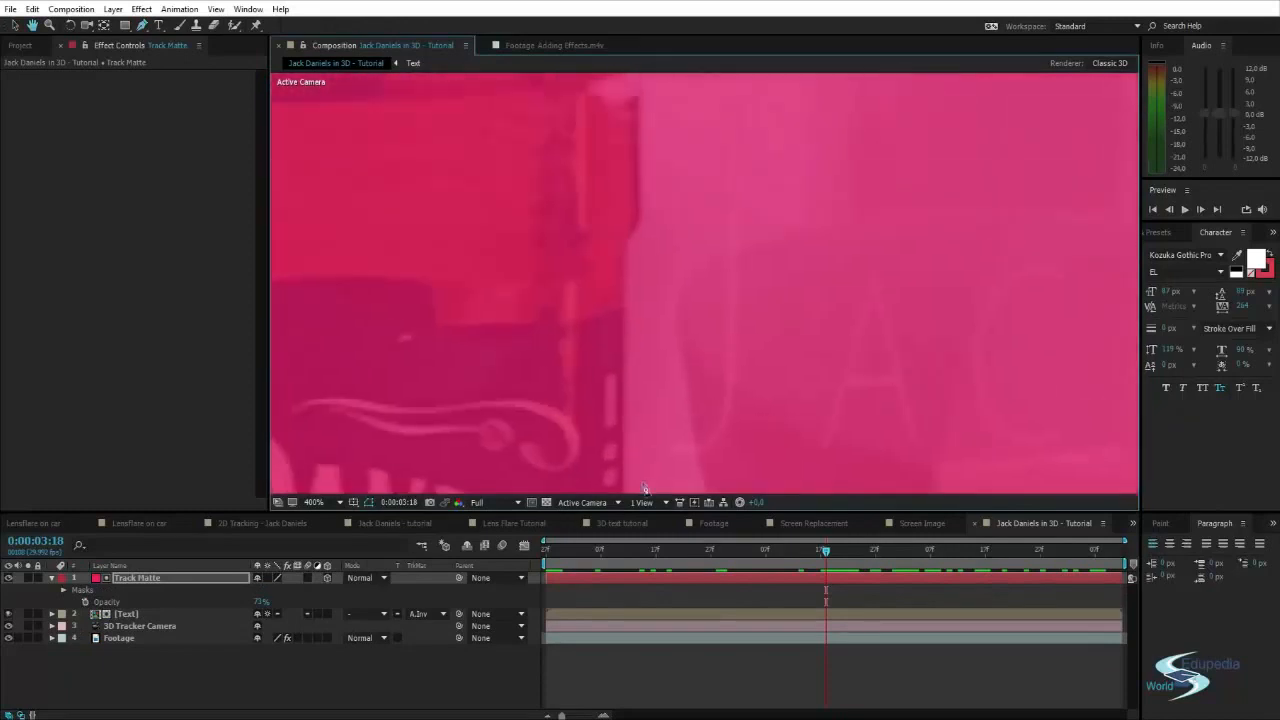
pyautogui.click(624, 334)
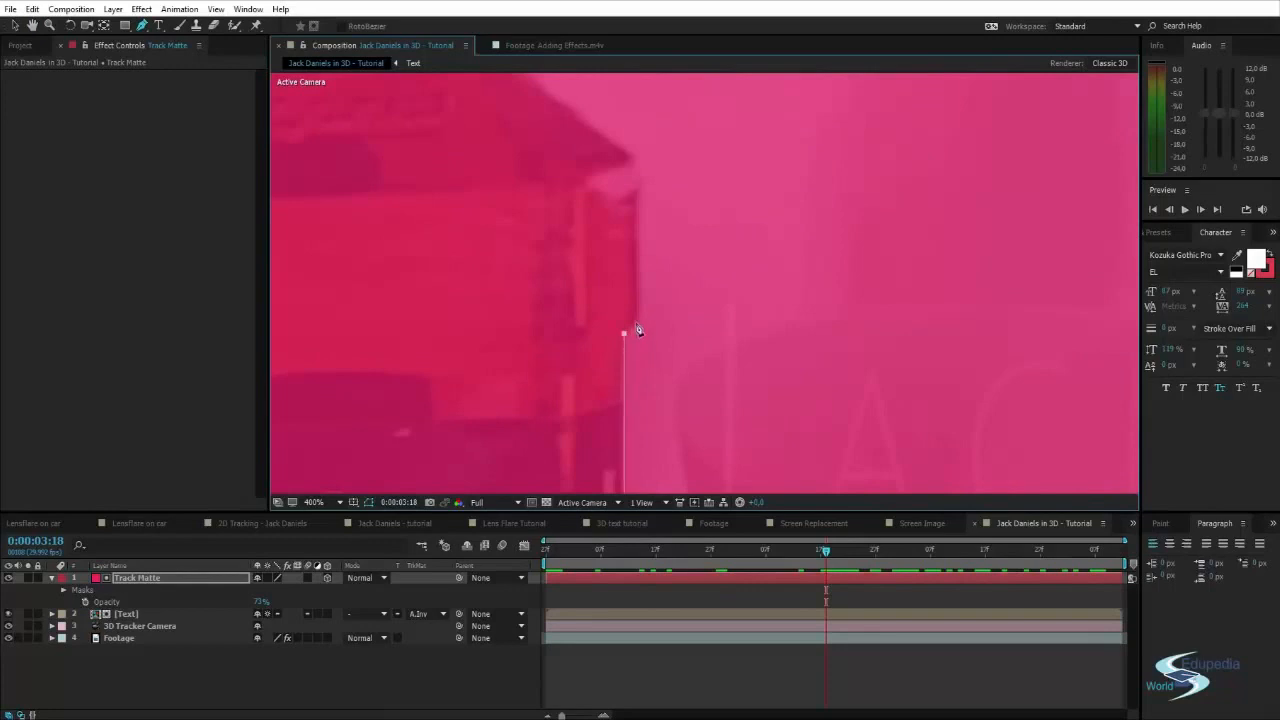
pyautogui.scroll(3, 641, 323)
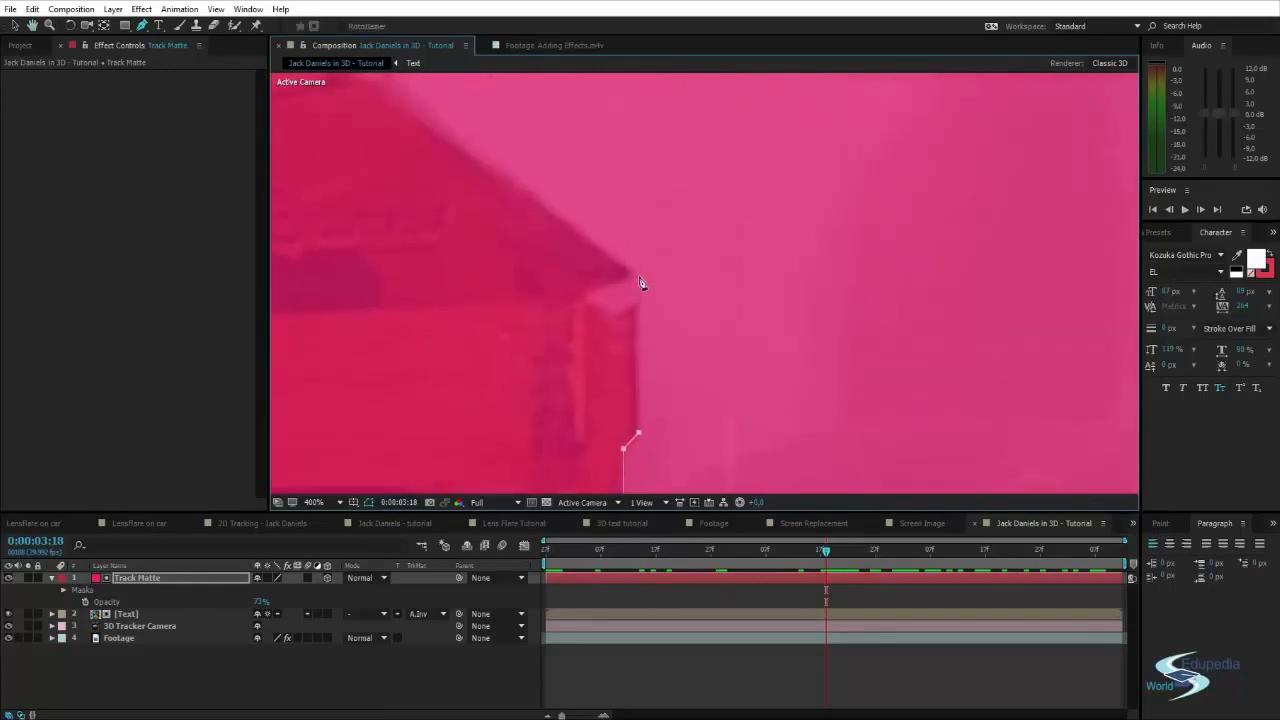
pyautogui.click(641, 283)
# Continue the mask along the shoulder and neck, loop it around the solid's left side and below it, and close it at the starting point
pyautogui.scroll(-2, 600, 278)
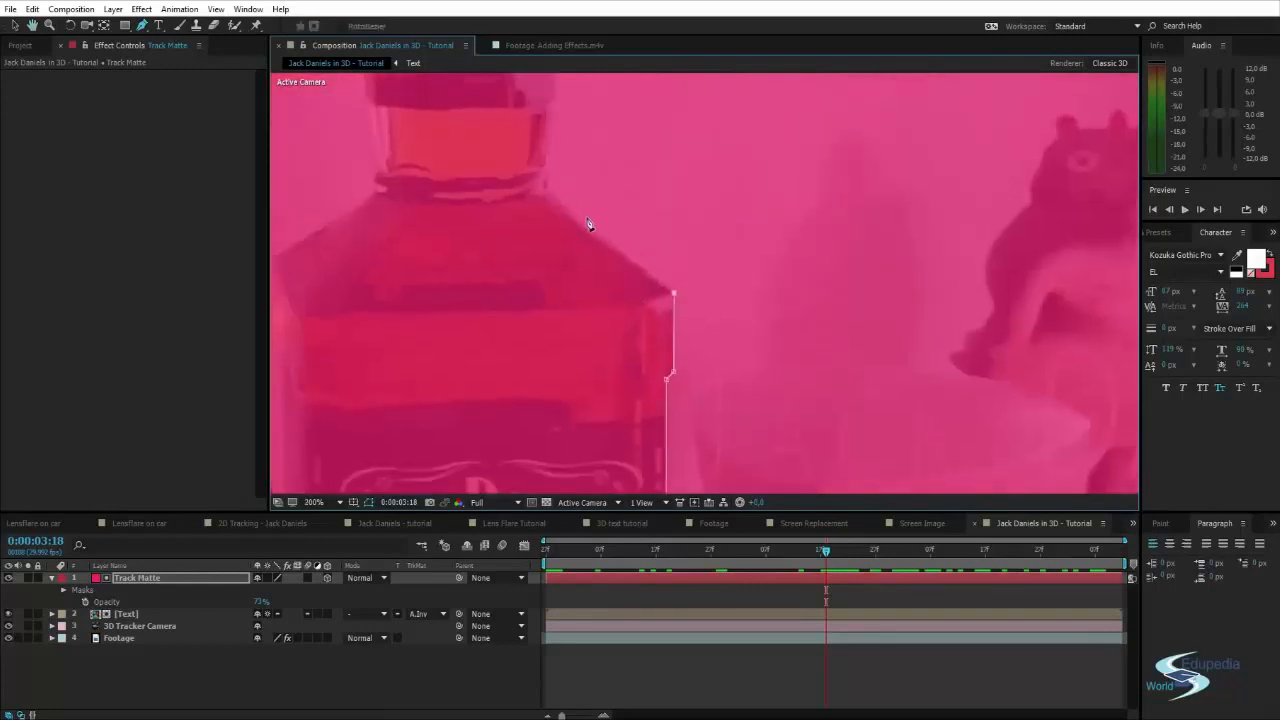
pyautogui.scroll(-3, 581, 226)
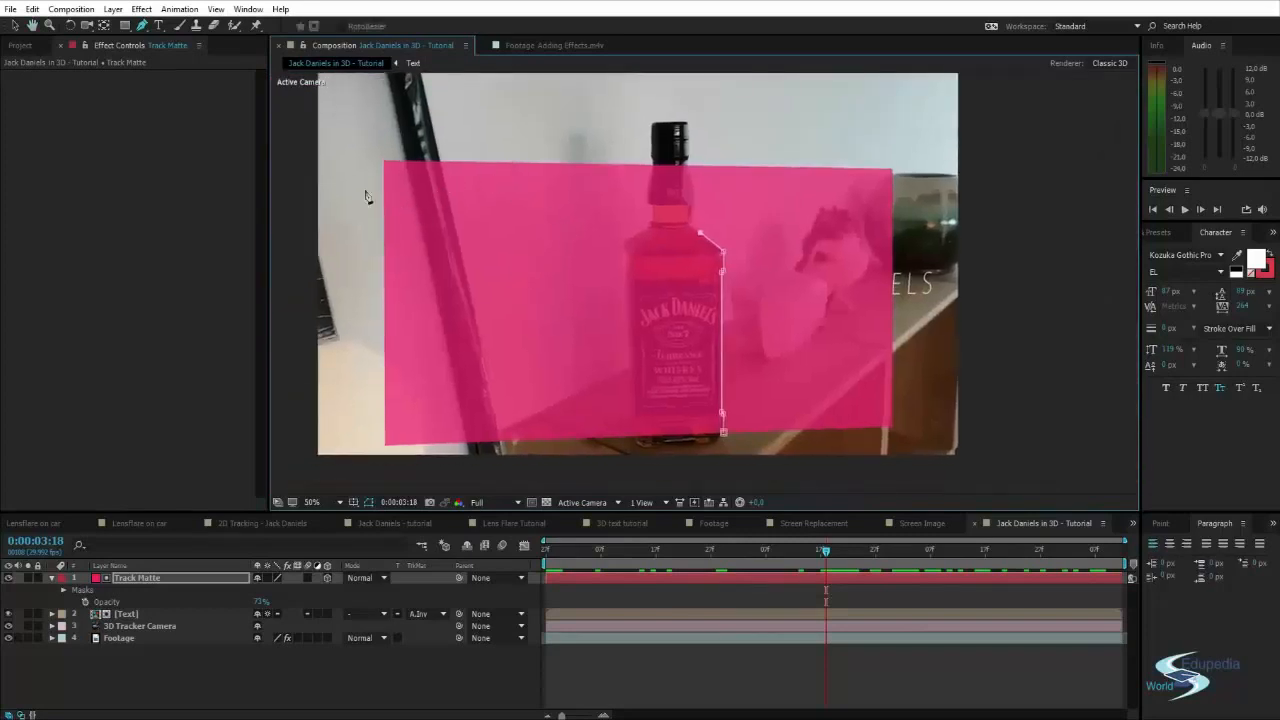
pyautogui.click(676, 125)
pyautogui.scroll(-3, 333, 229)
pyautogui.moveTo(777, 344); pyautogui.dragTo(786, 348)
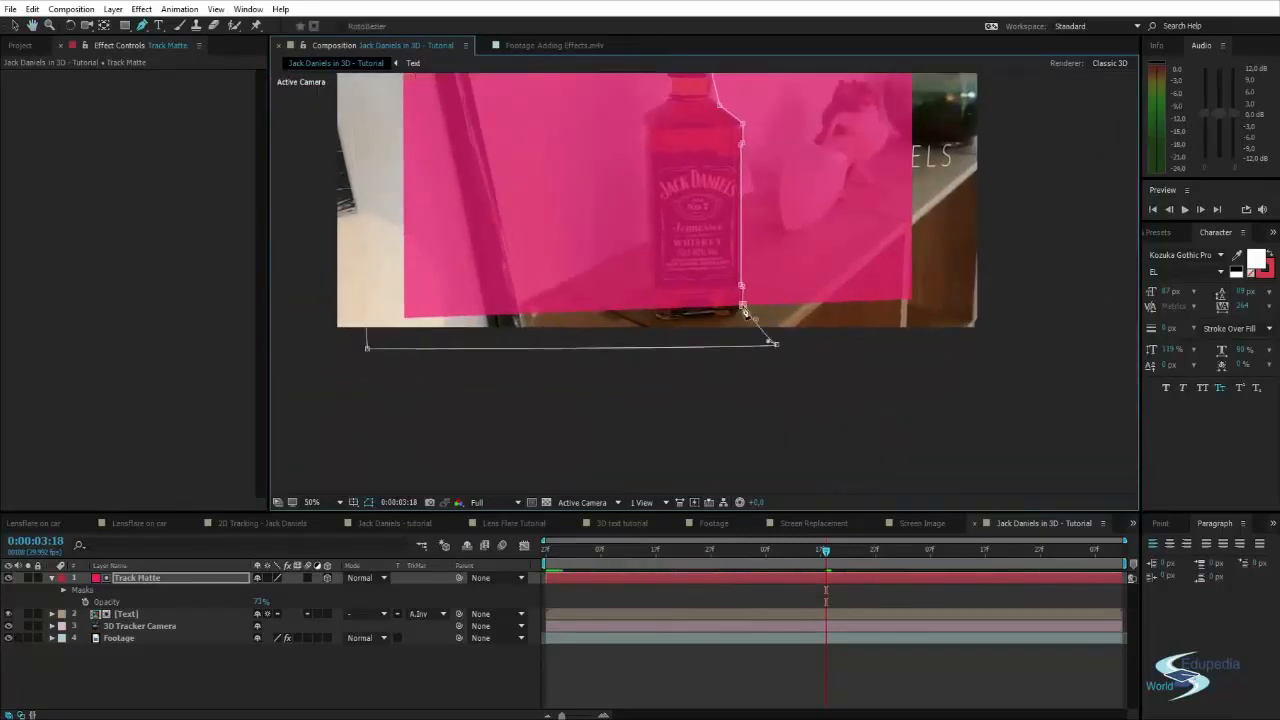
pyautogui.click(743, 306)
# Adjust the mask point at the small notch below the bottle's right shoulder to fit the glass edge
pyautogui.scroll(5, 740, 300)
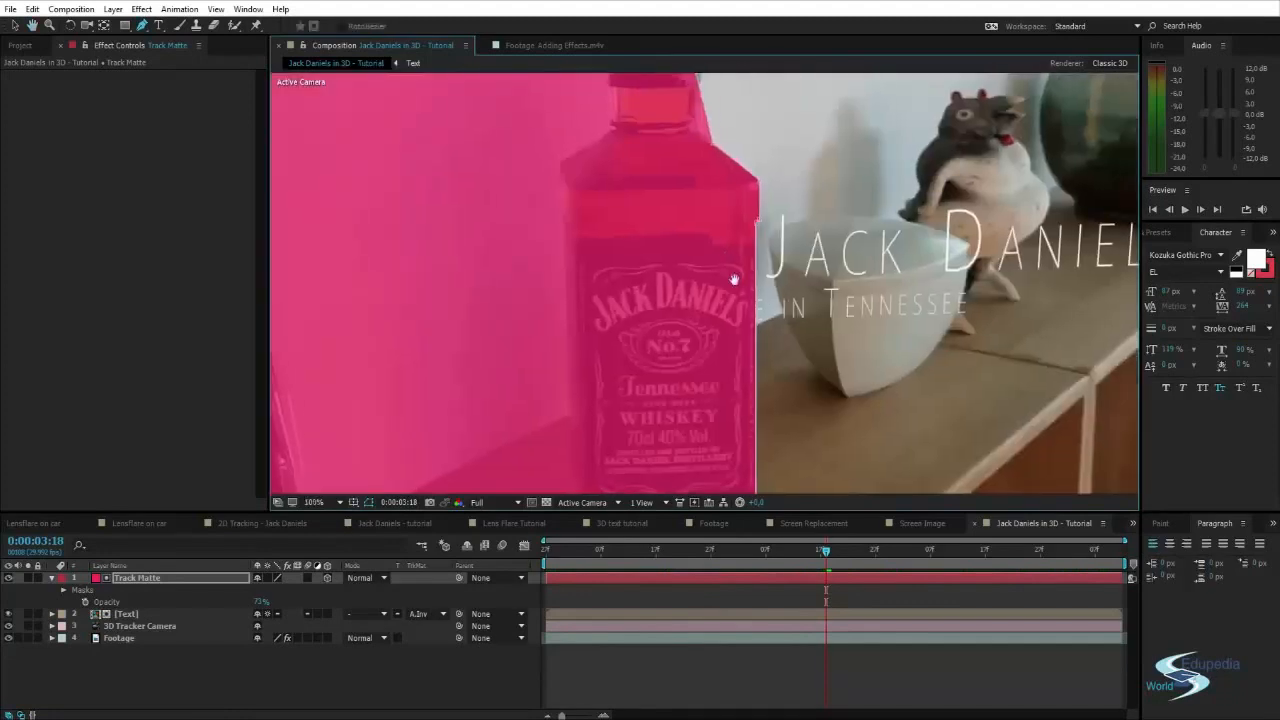
pyautogui.scroll(3, 733, 280)
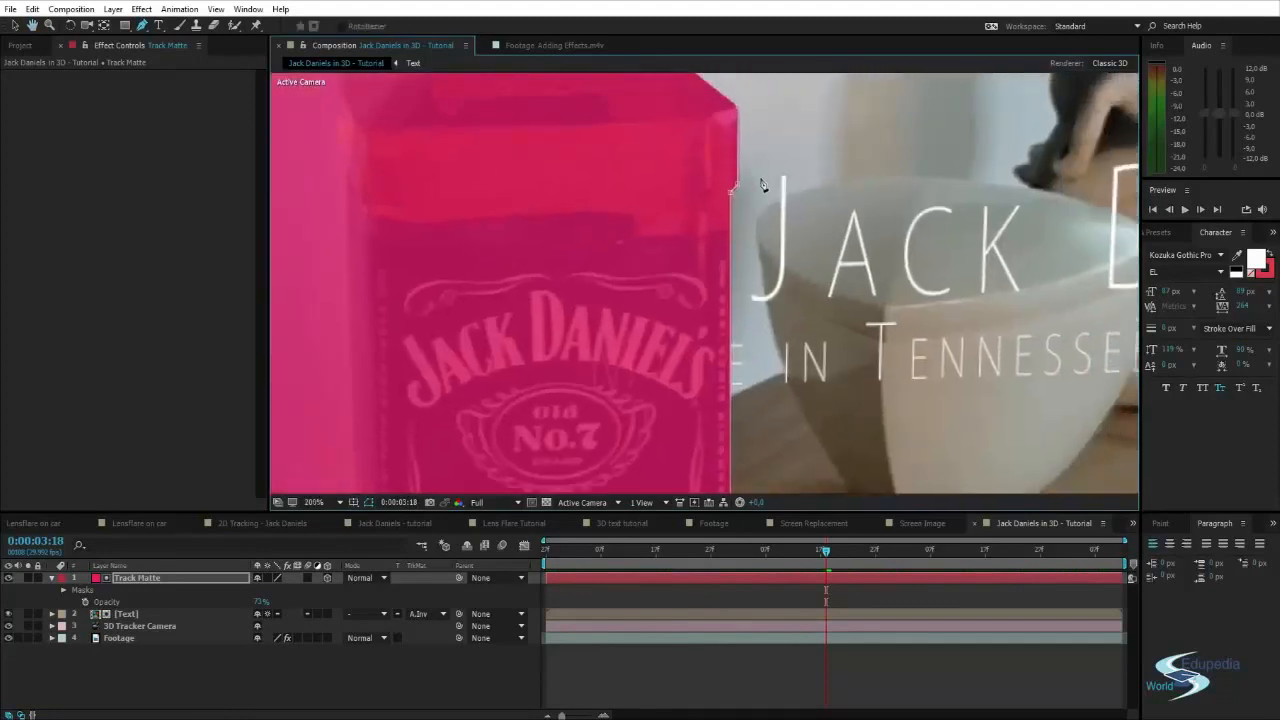
pyautogui.scroll(3, 711, 271)
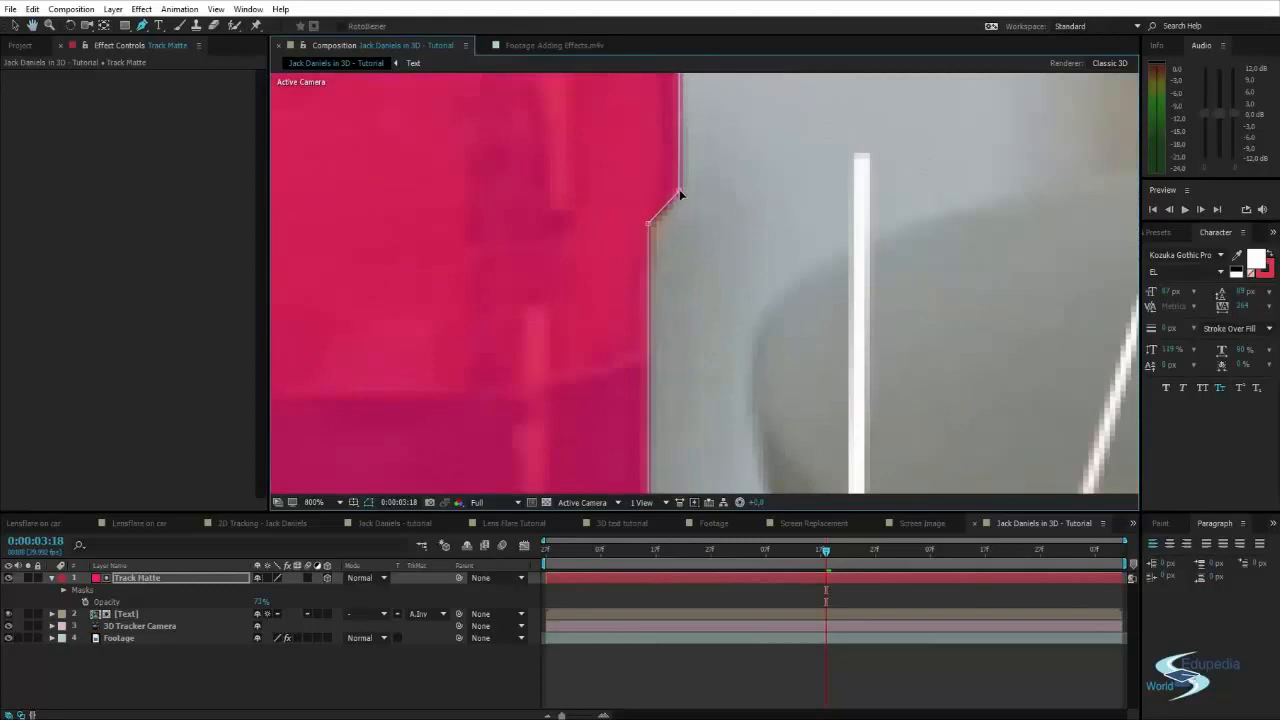
pyautogui.moveTo(679, 190); pyautogui.dragTo(653, 226)
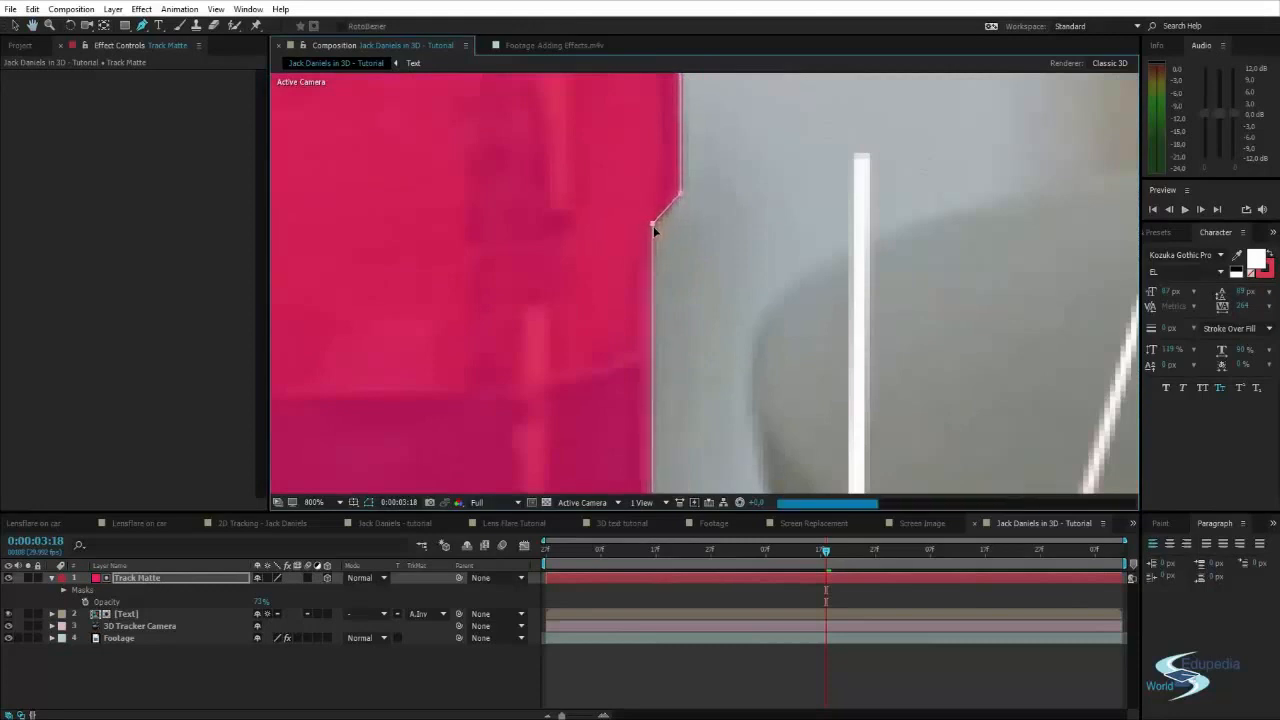
pyautogui.scroll(-5, 653, 226)
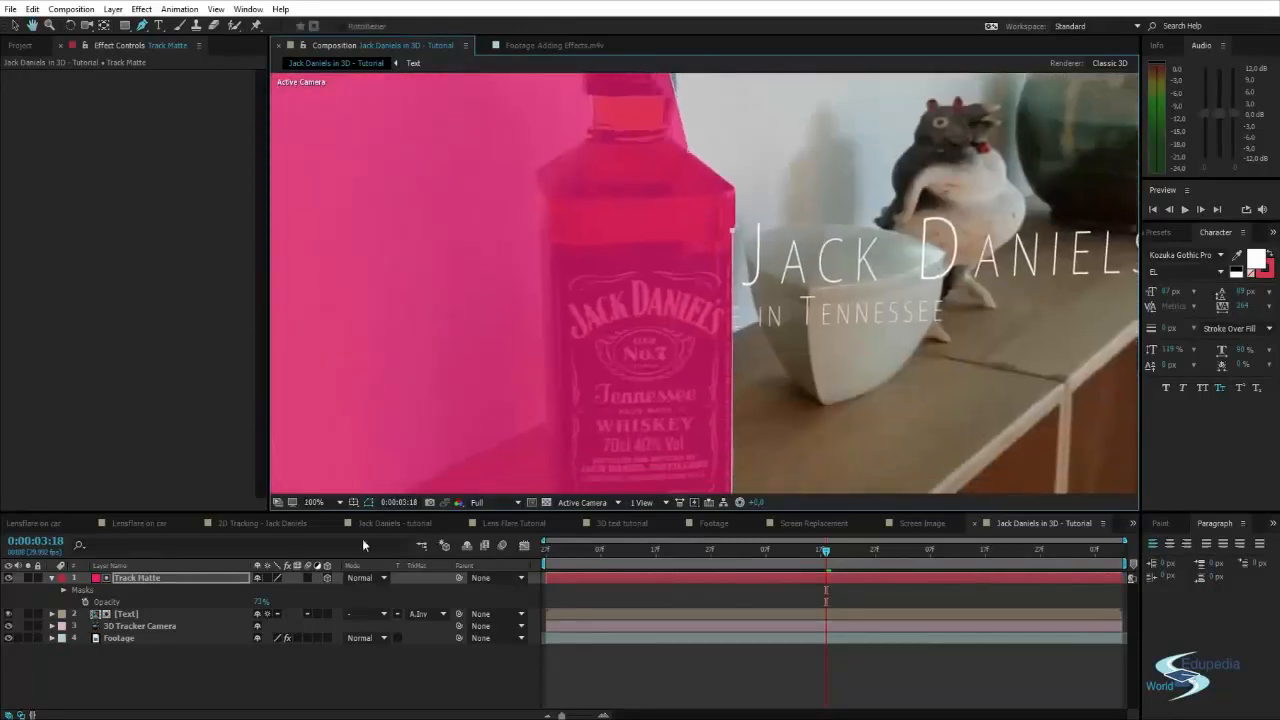
# Set the Track Matte mask's feather to 2 pixels and compare the bottle edge with and without it
pyautogui.press('f')
pyautogui.click(268, 601)
pyautogui.write('2')
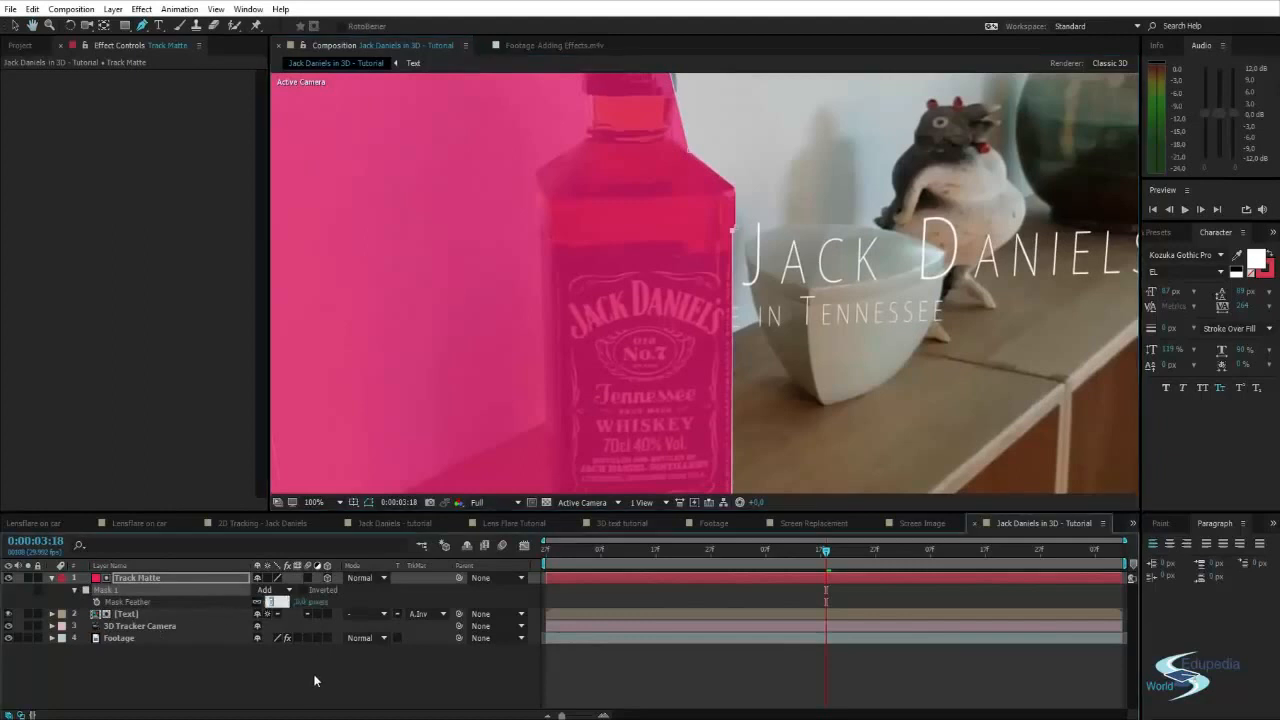
pyautogui.click(315, 678)
pyautogui.scroll(3, 723, 209)
pyautogui.scroll(-4, 606, 340)
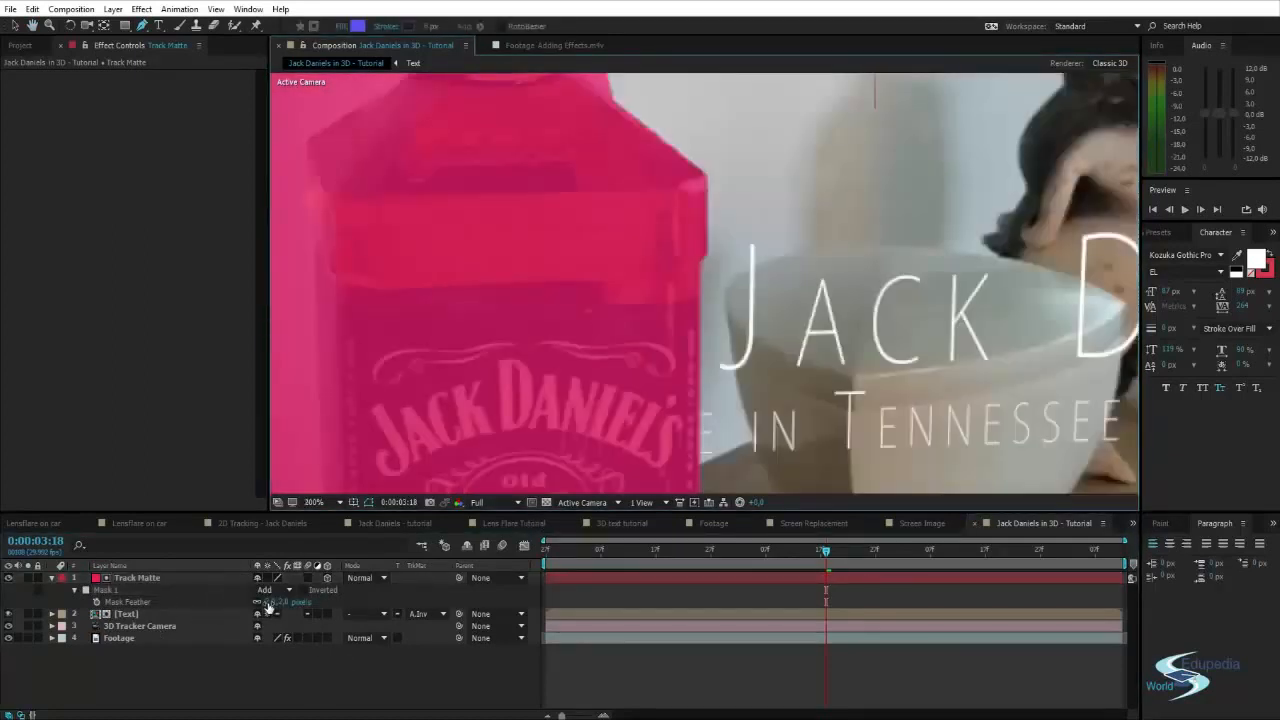
pyautogui.moveTo(269, 604); pyautogui.dragTo(264, 604)
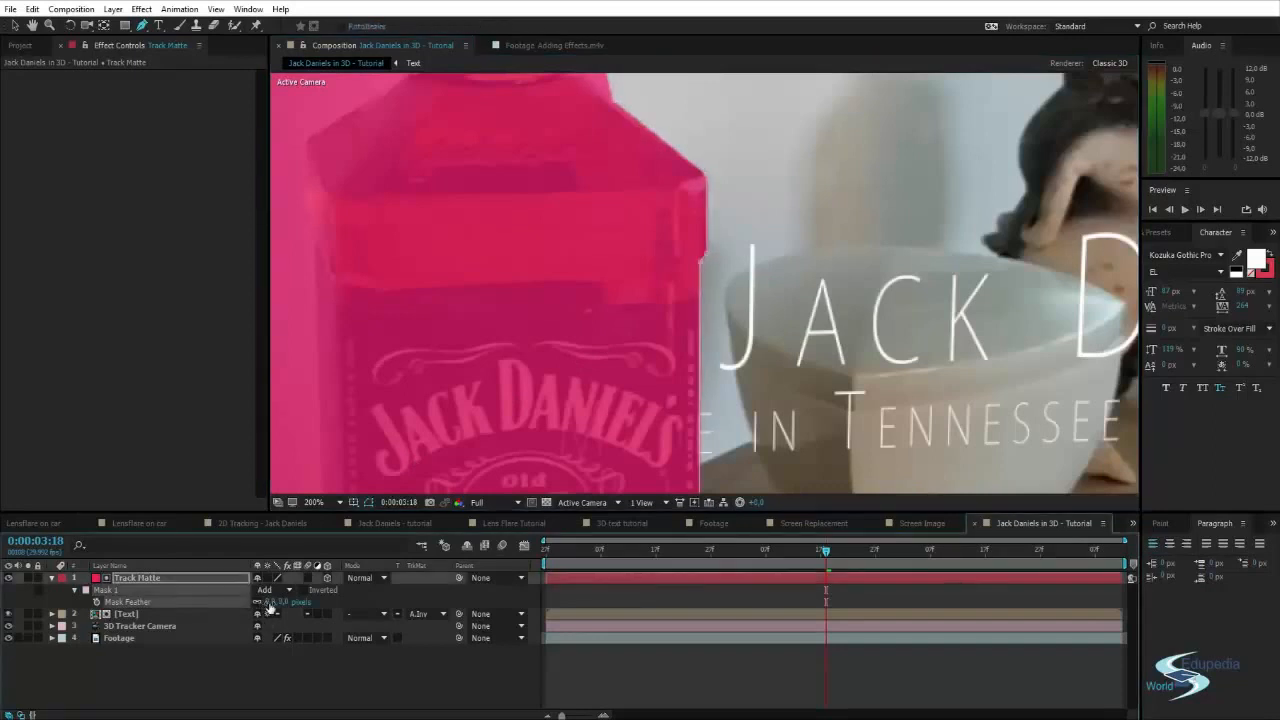
pyautogui.click(258, 652)
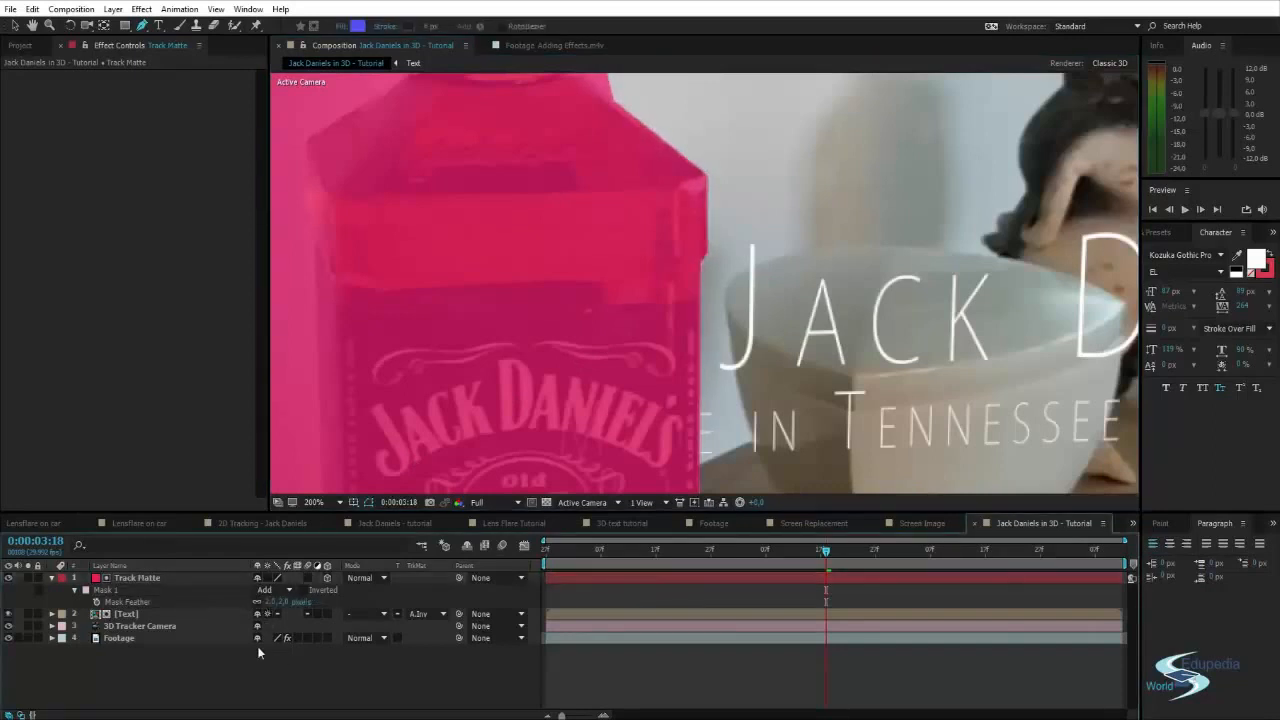
# Show all properties of the mask and set its expansion to 1 pixel
pyautogui.click(73, 589)
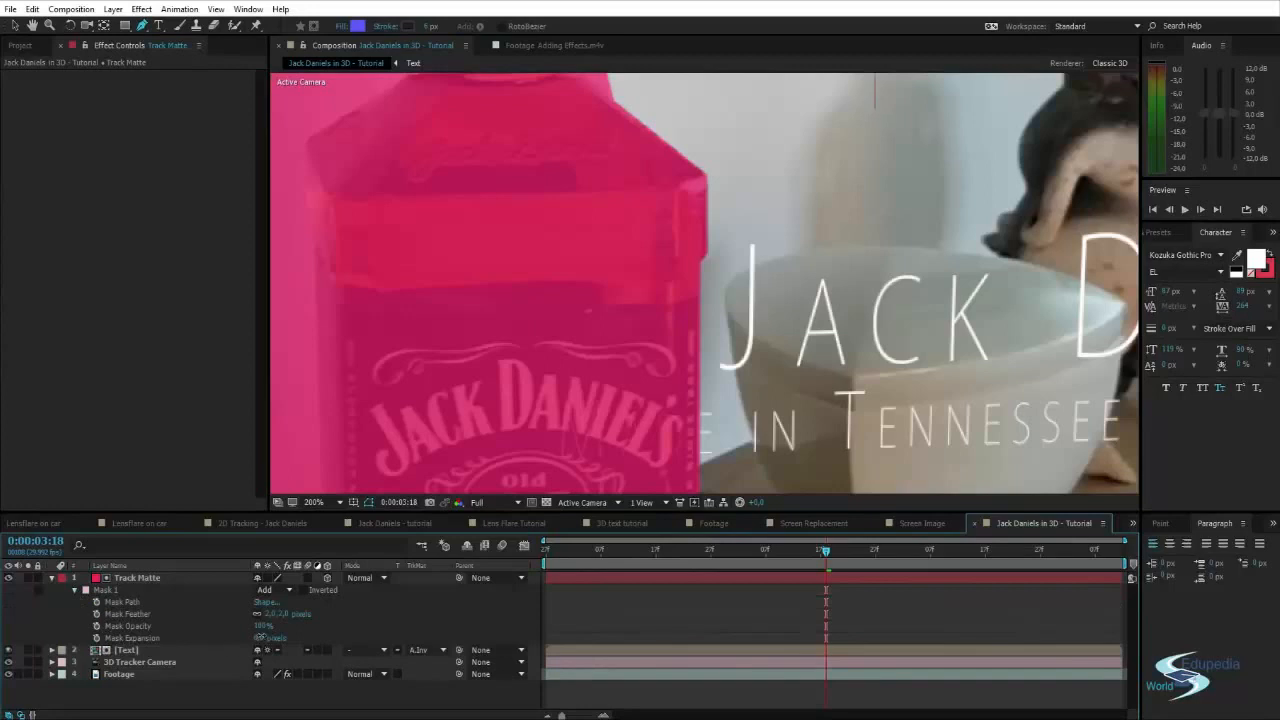
pyautogui.press('Return')
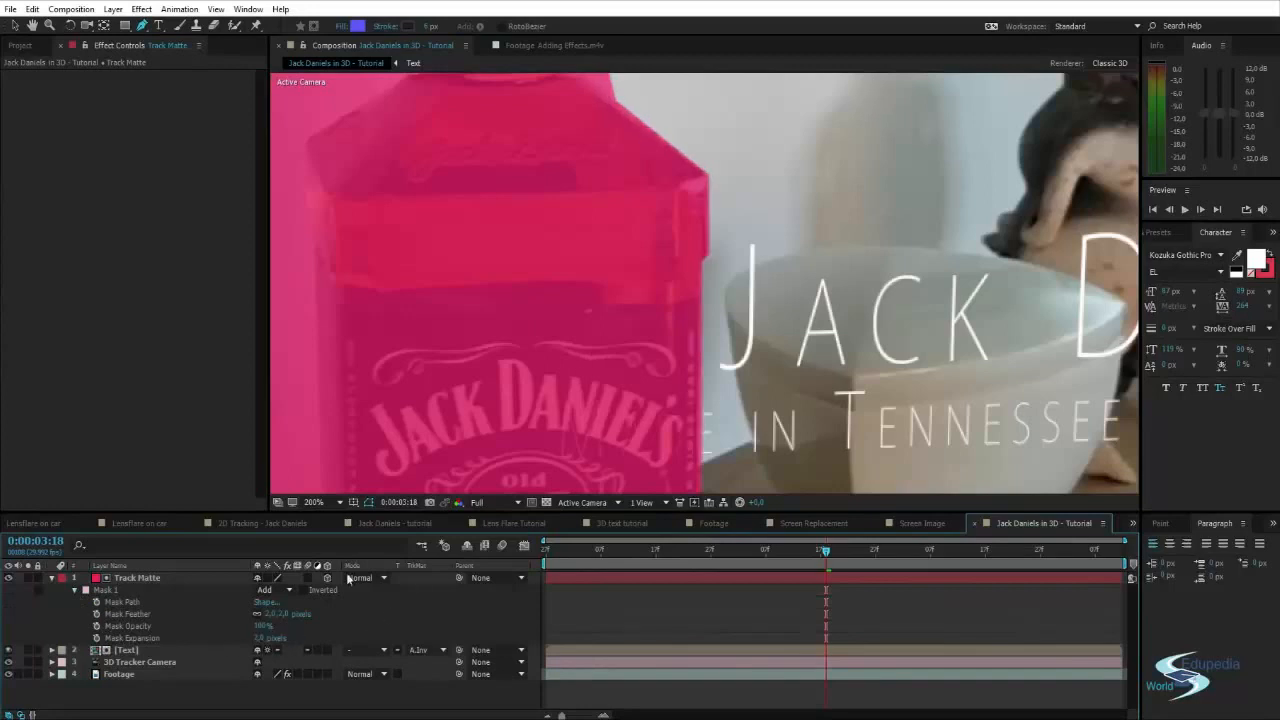
pyautogui.click(257, 638)
pyautogui.write('1')
pyautogui.press('Return')
pyautogui.scroll(-4, 623, 325)
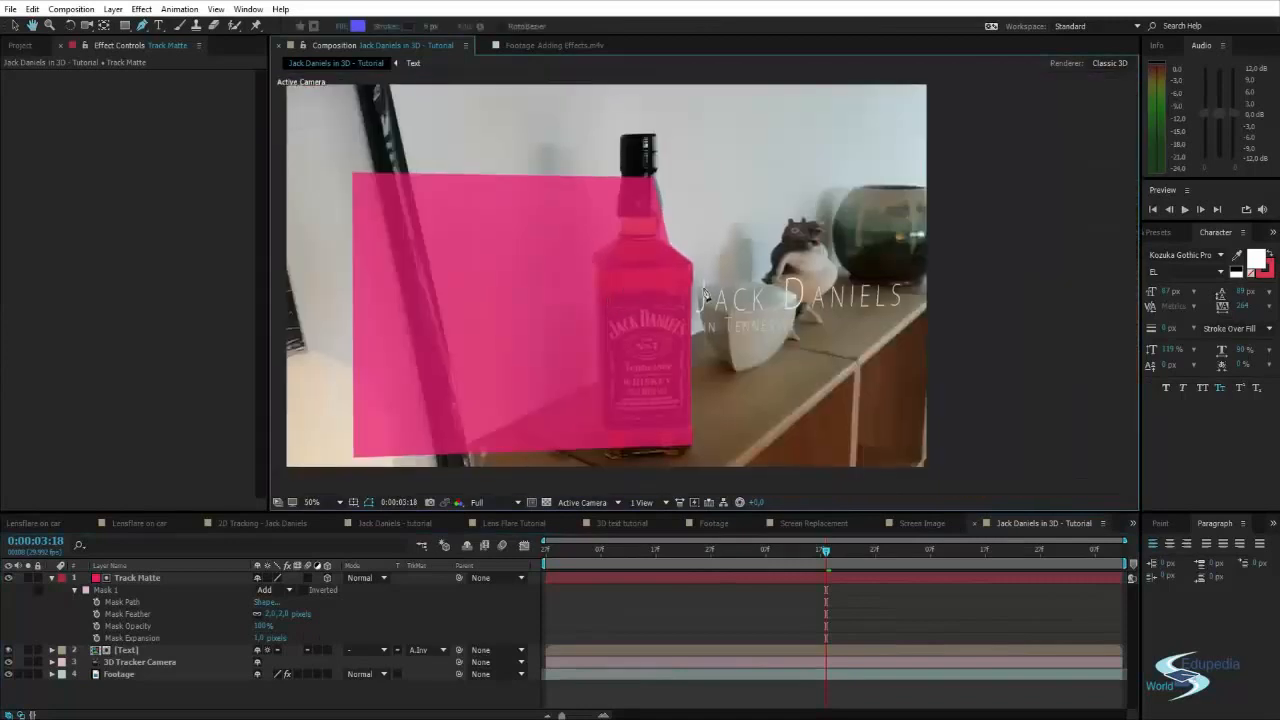
# Go to 0:00:05:11 and check how well the masked track matte fits the bottle's right edge
pyautogui.press('v')
pyautogui.click(831, 257)
pyautogui.click(980, 220)
pyautogui.moveTo(659, 223); pyautogui.dragTo(681, 207)
pyautogui.moveTo(826, 552); pyautogui.dragTo(1117, 540)
pyautogui.click(578, 307)
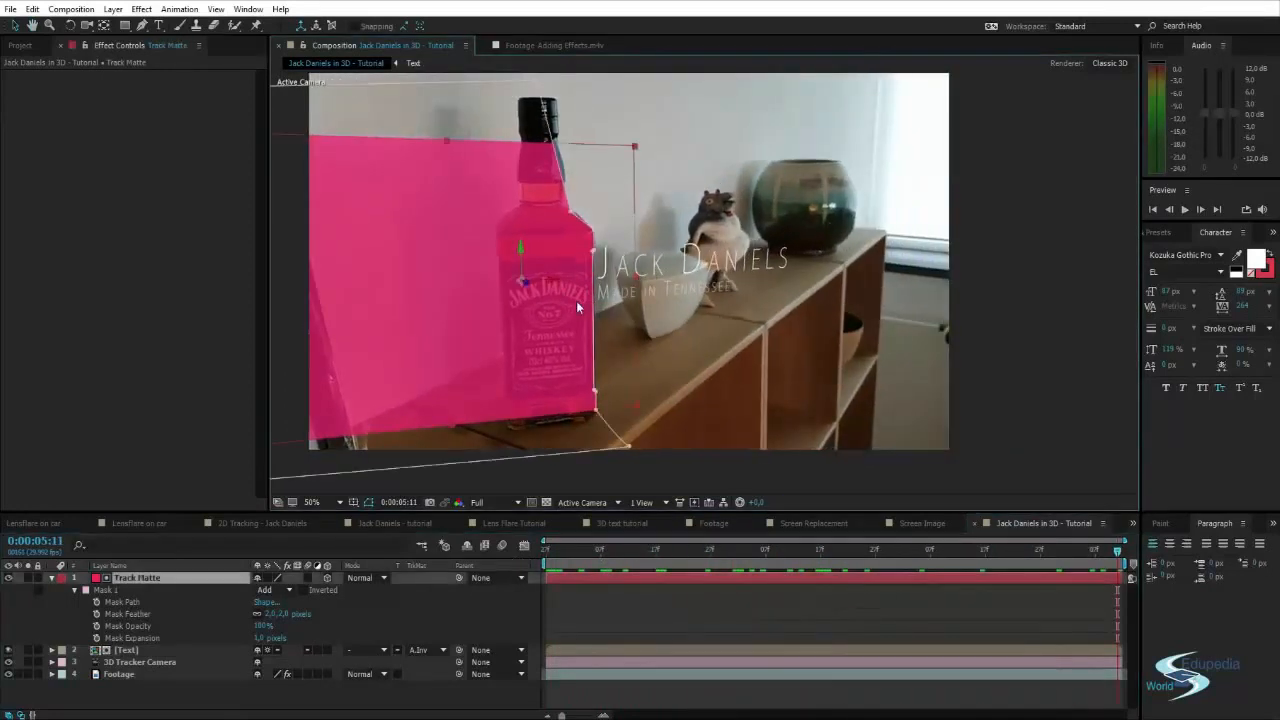
pyautogui.press('w')
pyautogui.press('v')
pyautogui.press('Return')
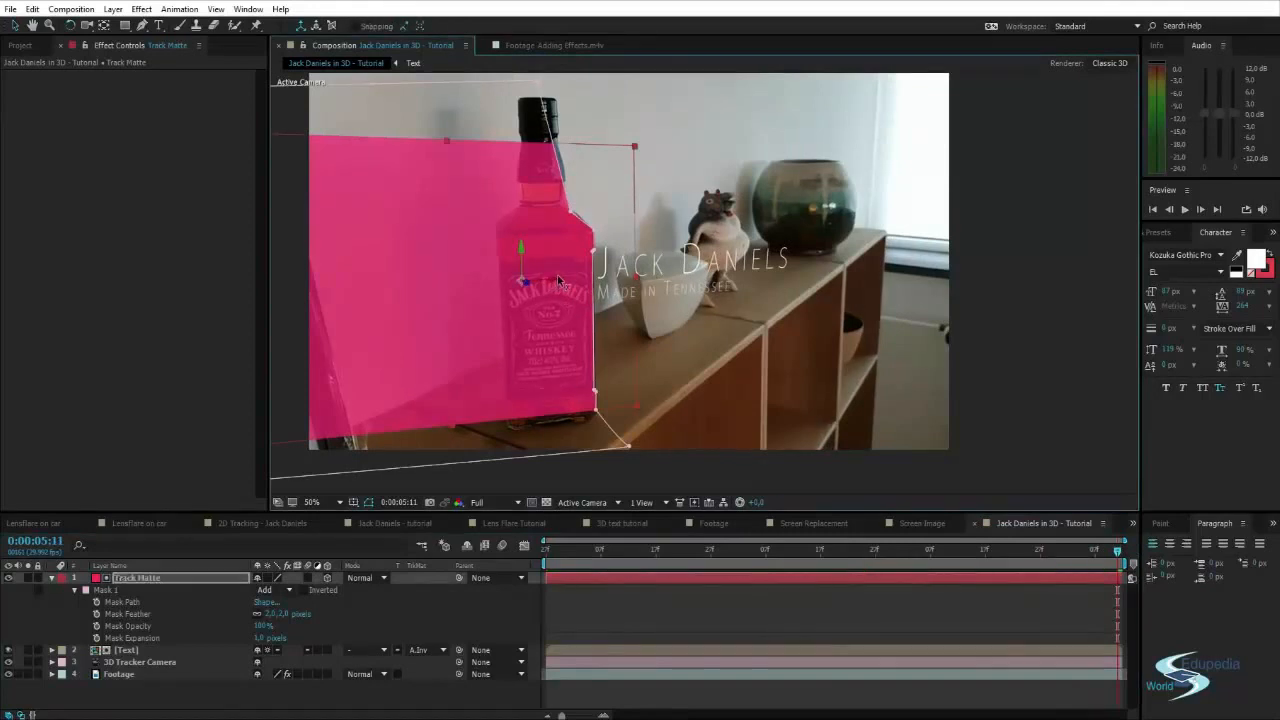
pyautogui.click(1046, 226)
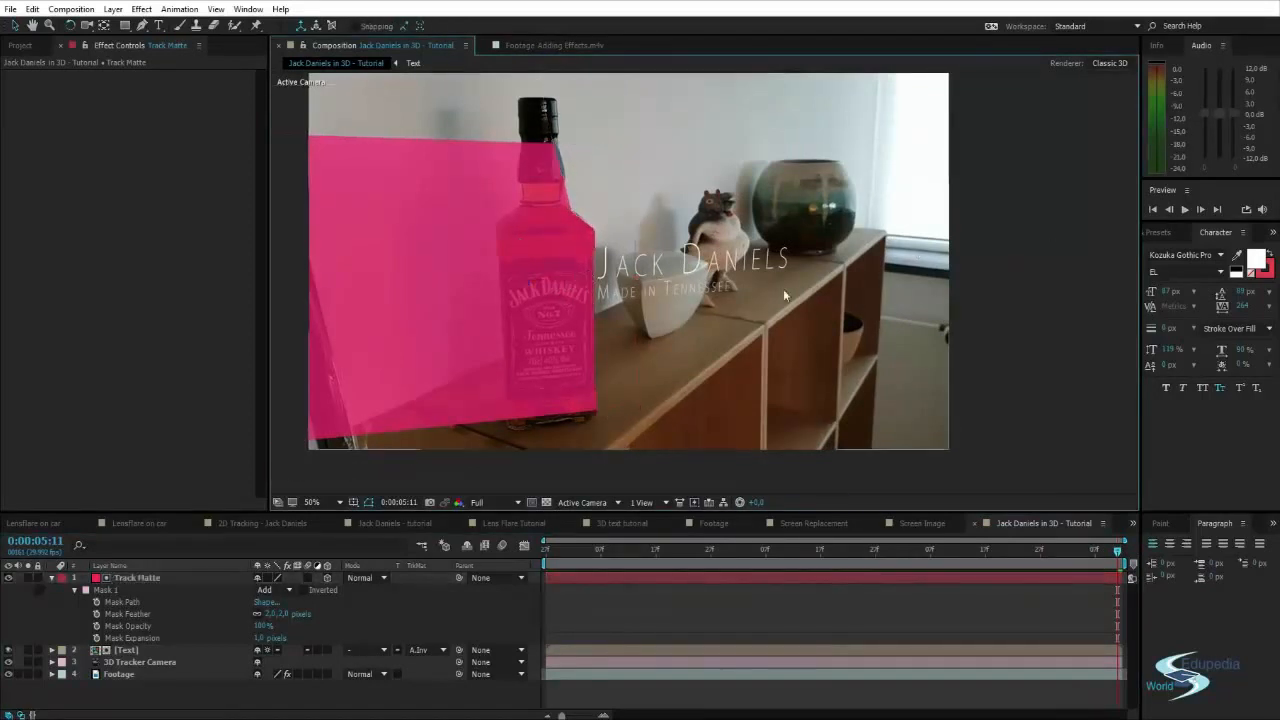
pyautogui.moveTo(783, 289); pyautogui.dragTo(803, 311)
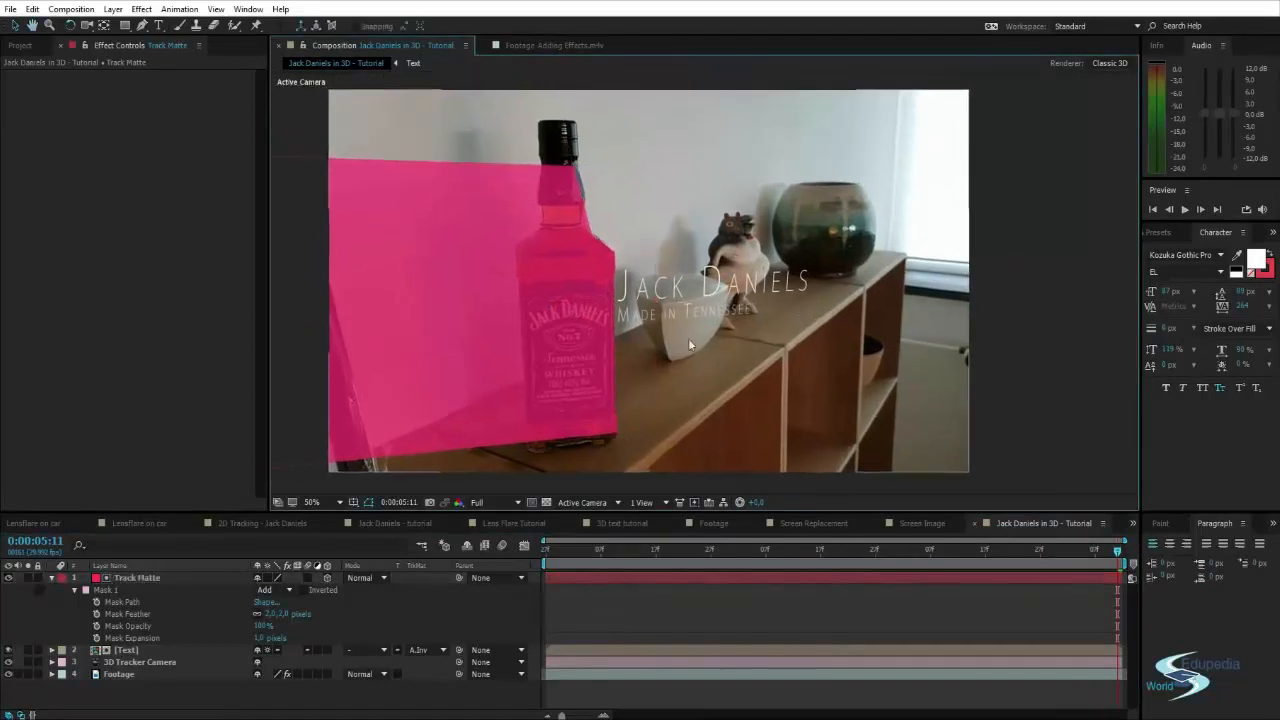
# Collapse the Track Matte properties and compare the Text layer with its visibility and collapse transformations off and on
pyautogui.click(52, 578)
pyautogui.click(120, 590)
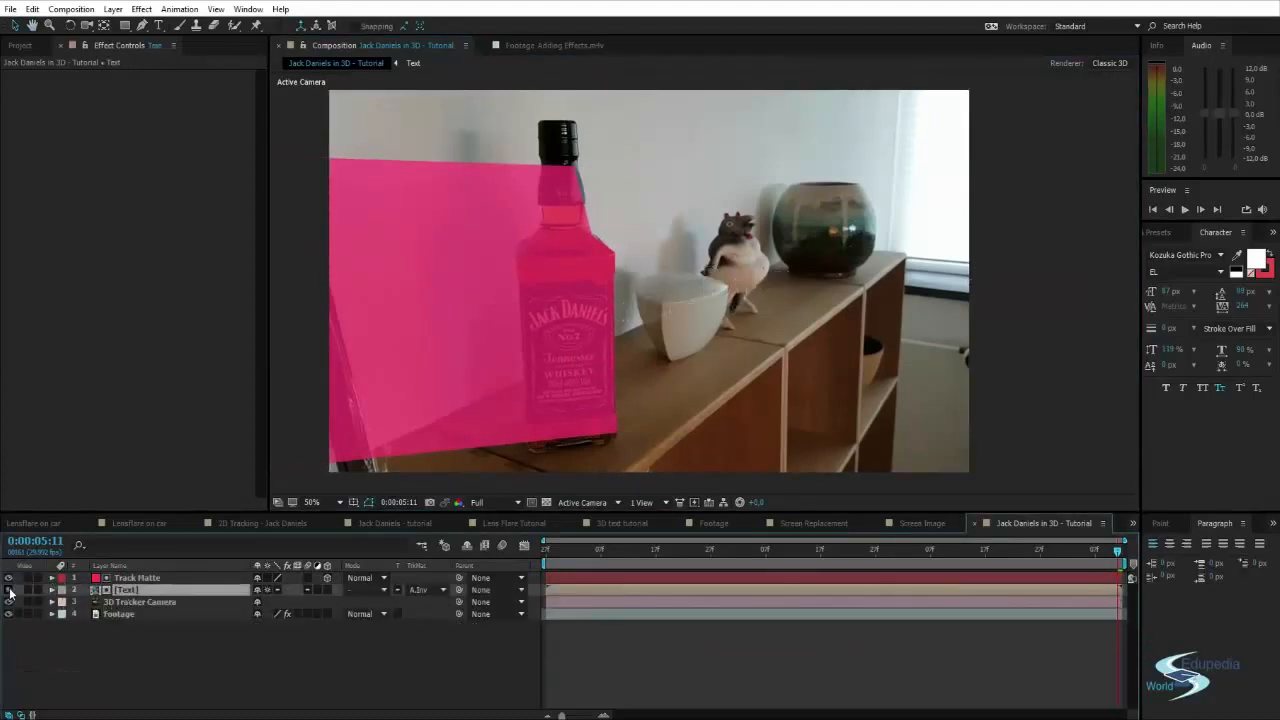
pyautogui.click(266, 591)
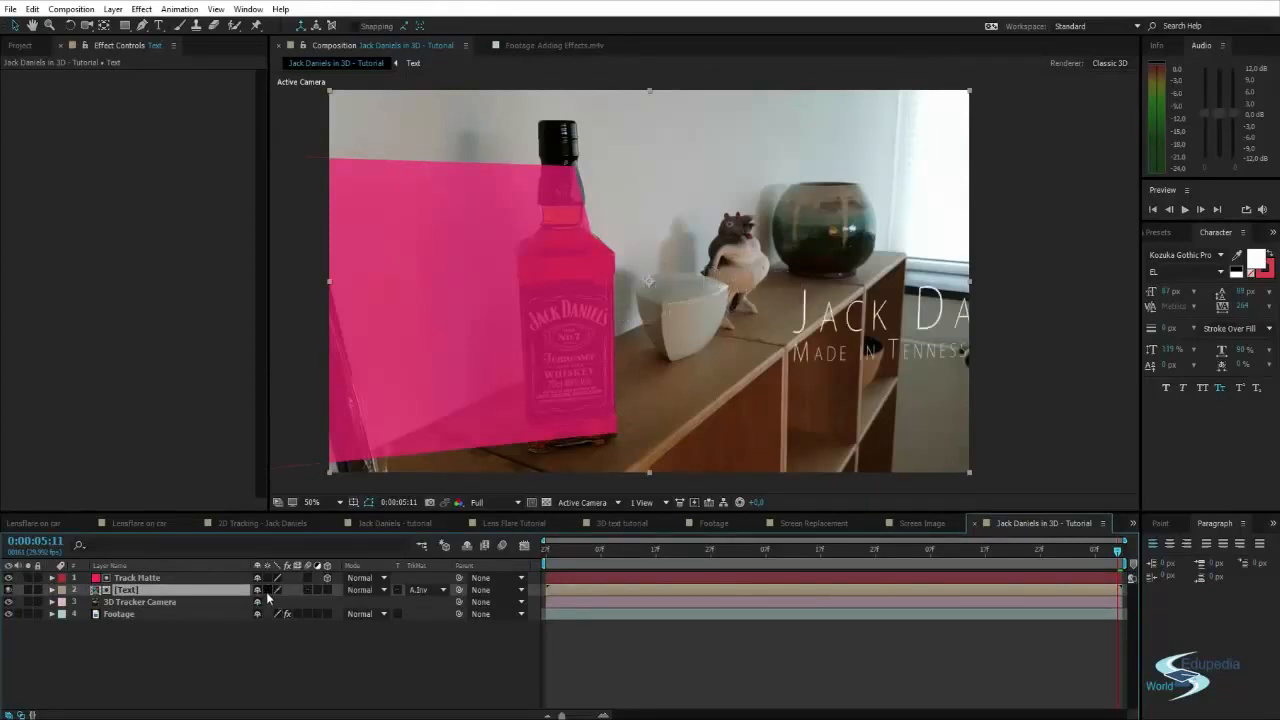
pyautogui.click(266, 591)
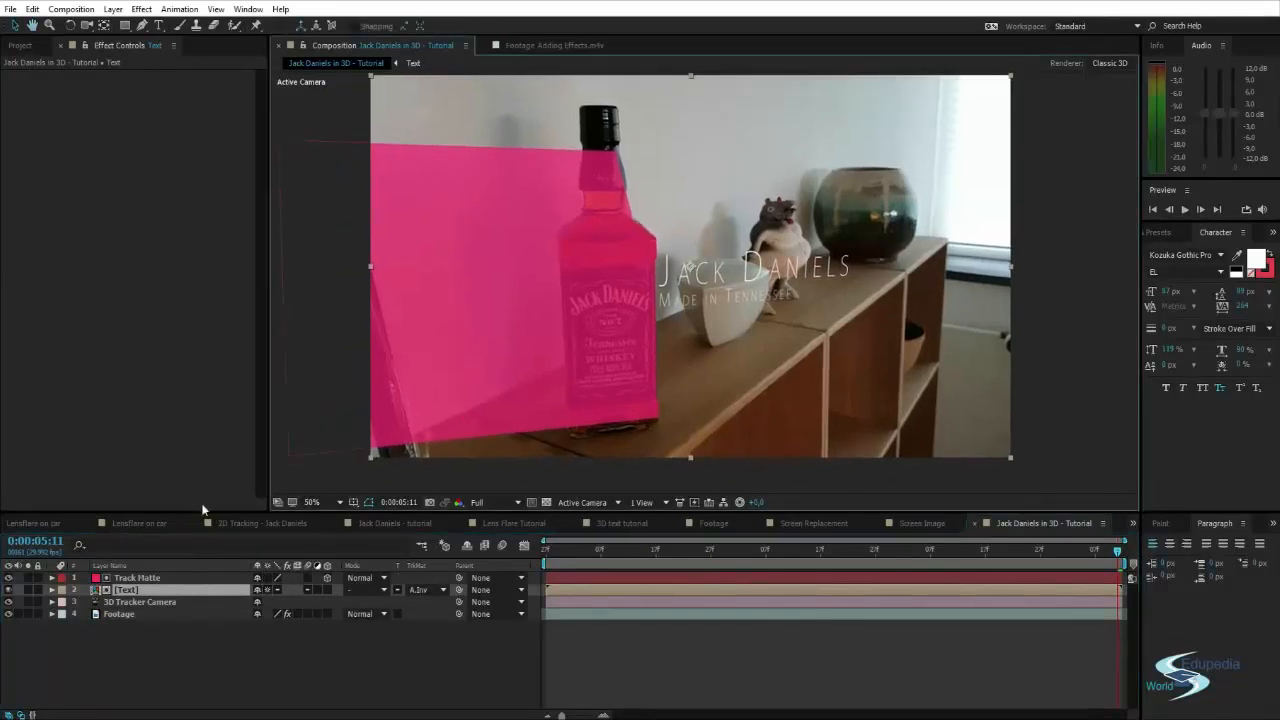
# Review the Text layer's track matte options and keep Alpha Inverted Matte "Track Matte"
pyautogui.click(425, 590)
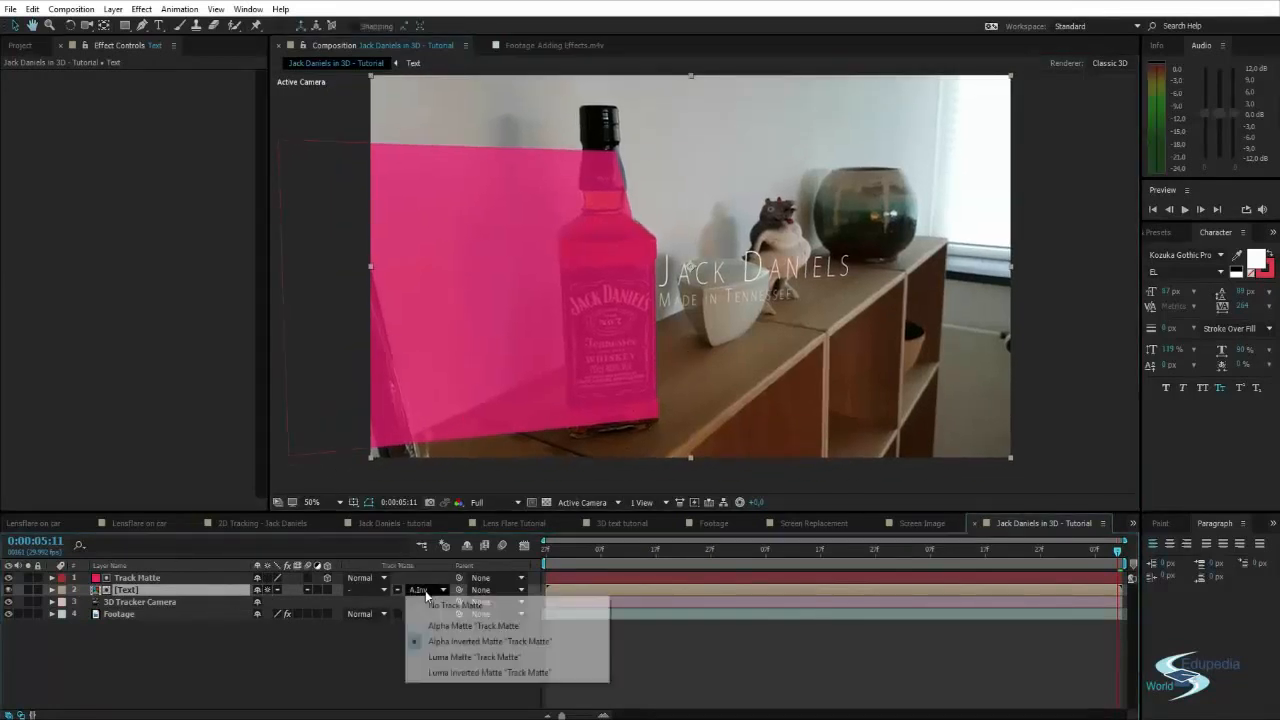
pyautogui.click(432, 643)
pyautogui.press('space')
pyautogui.moveTo(606, 250)
pyautogui.mouseDown()
pyautogui.moveTo(791, 243)
pyautogui.moveTo(643, 246)
pyautogui.moveTo(600, 225)
pyautogui.moveTo(607, 267)
pyautogui.mouseUp()
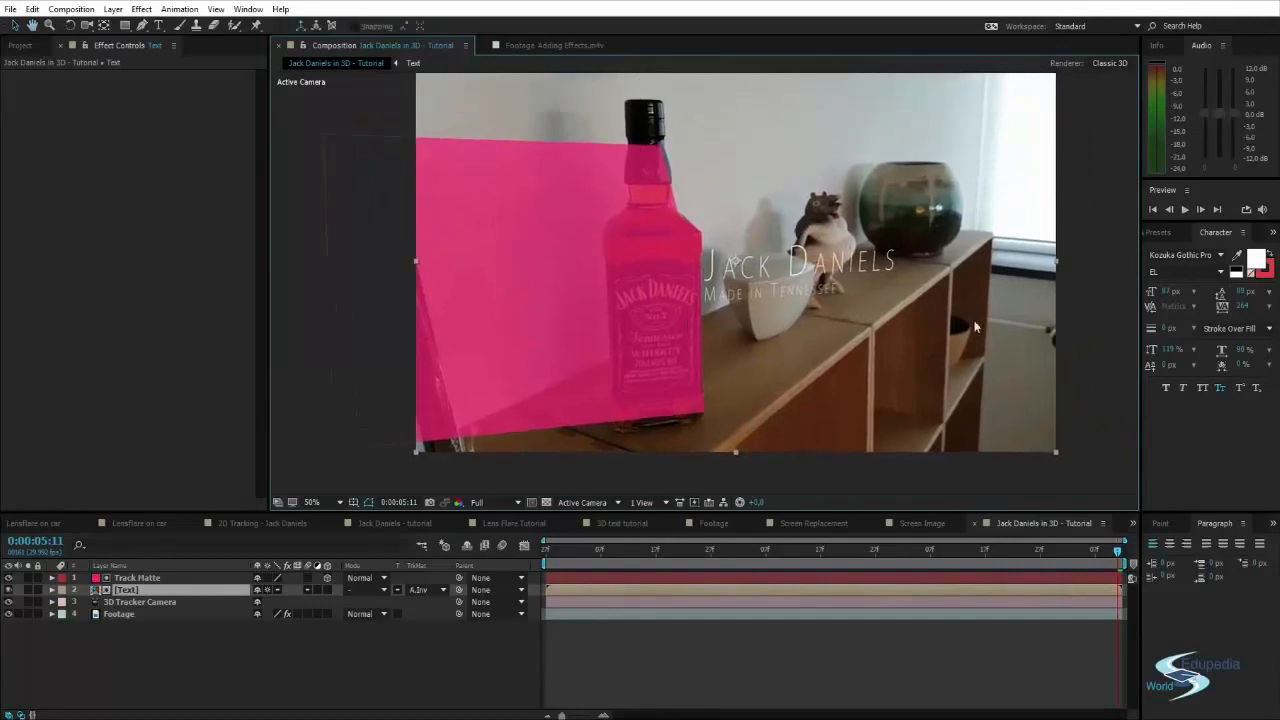
# Hide the Track Matte layer and go to 0:00:03:04 to check the text where it passes behind the bottle
pyautogui.press('v')
pyautogui.click(9, 578)
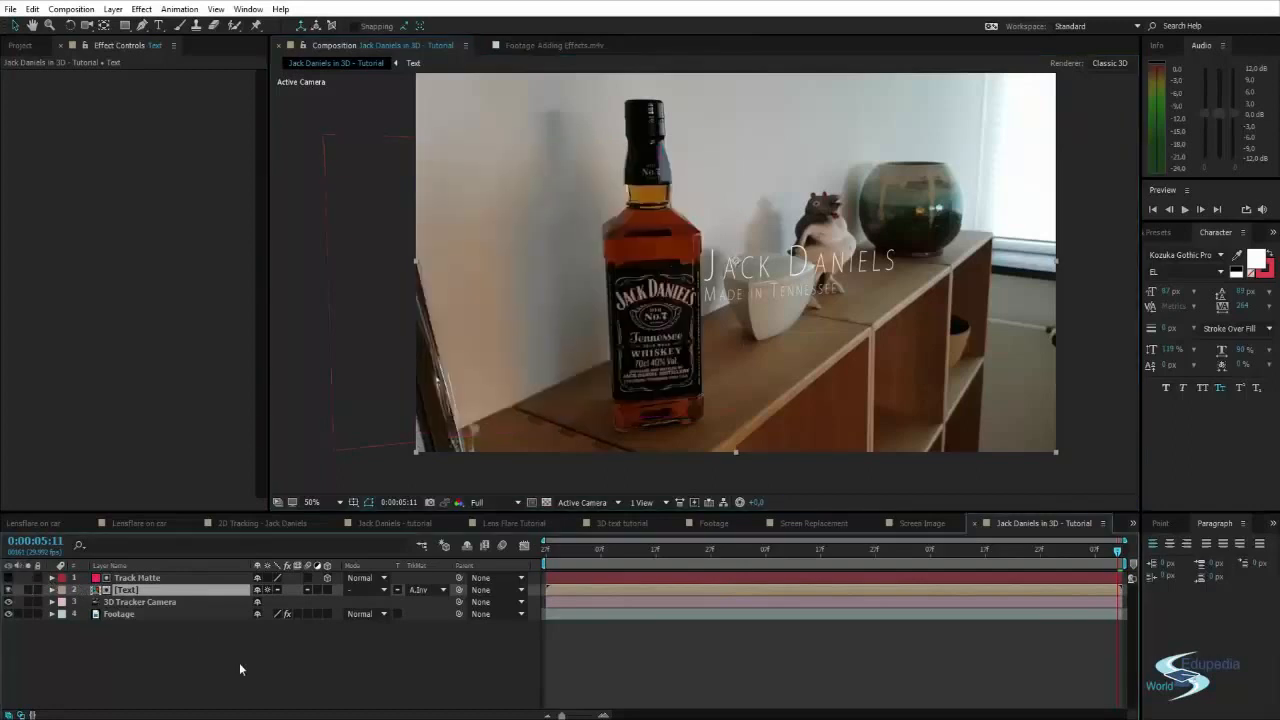
pyautogui.moveTo(1118, 553); pyautogui.dragTo(746, 570)
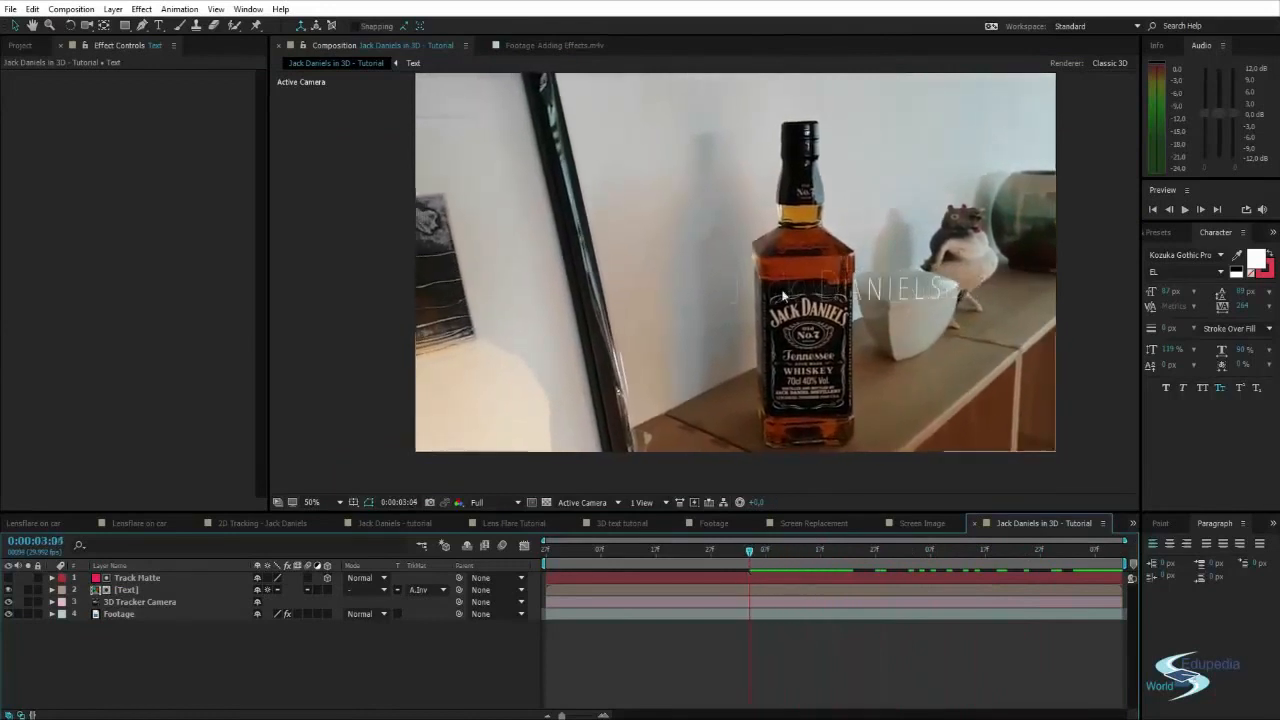
# Set the Track Matte layer's opacity to 100% and deselect the layer
pyautogui.click(163, 579)
pyautogui.press('t')
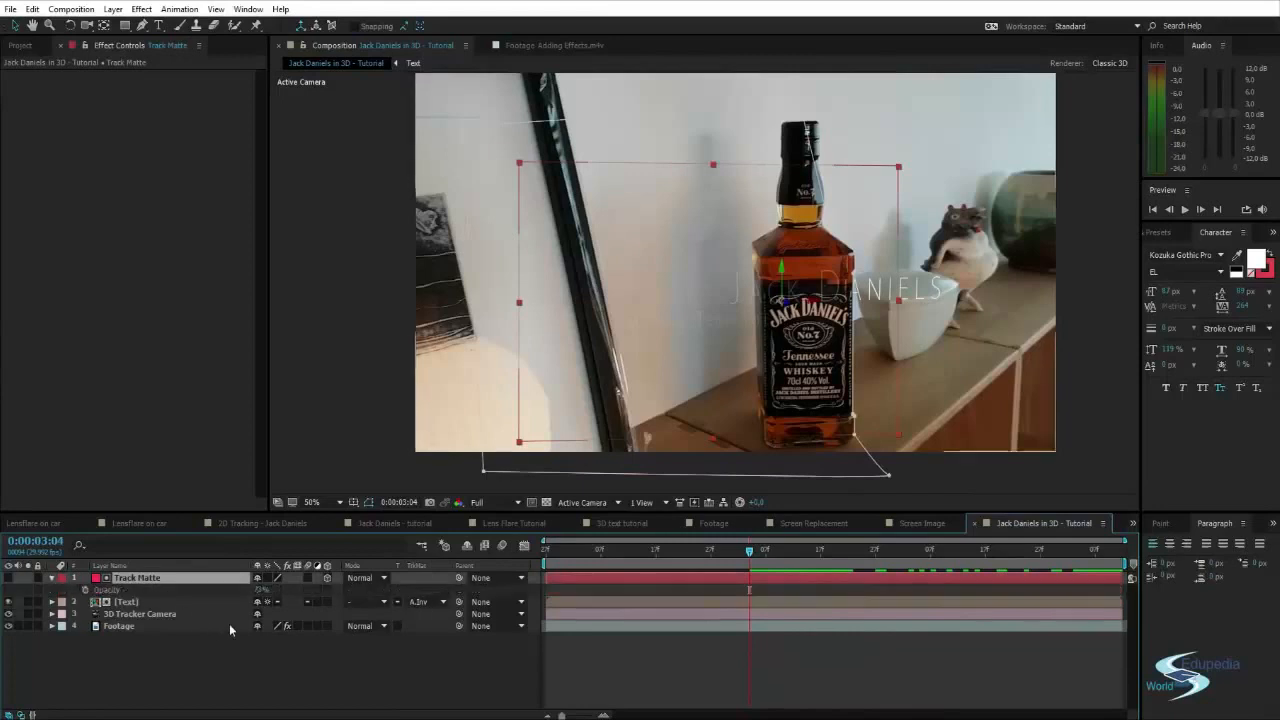
pyautogui.moveTo(260, 590); pyautogui.dragTo(486, 577)
pyautogui.click(422, 664)
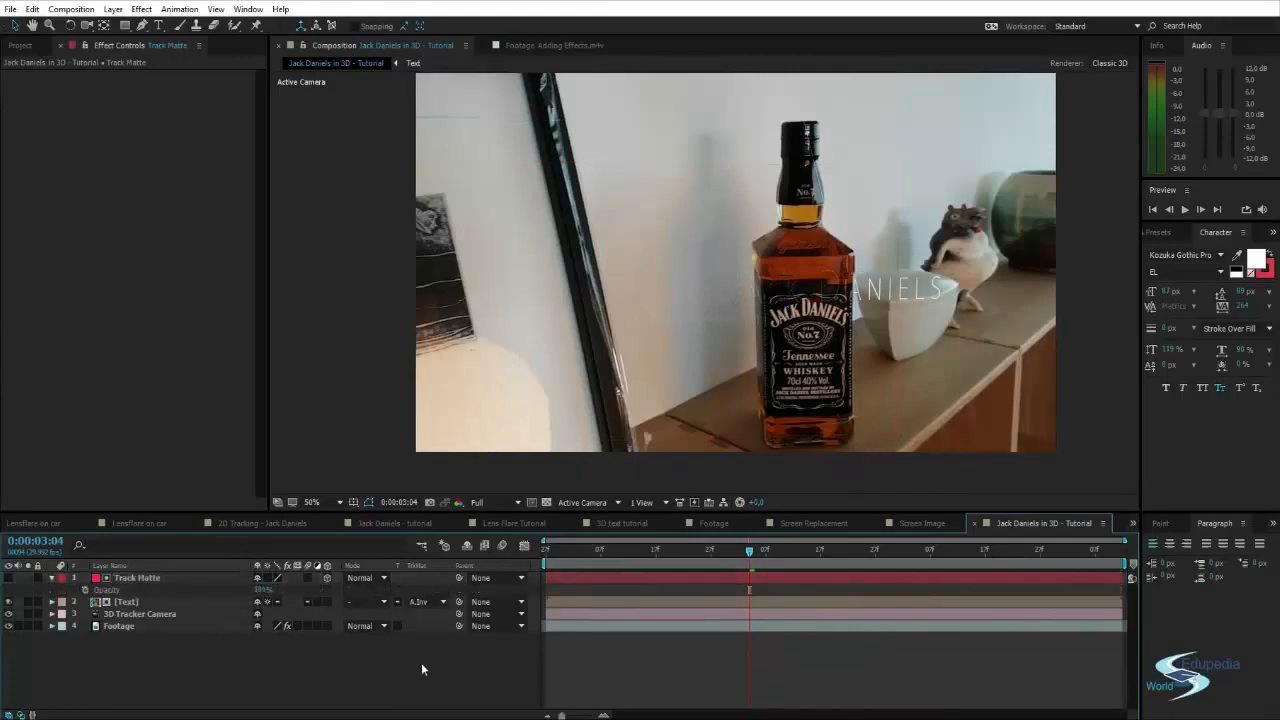
# Return to the first frame at 0:00:01:27 and preview the text sliding out from behind the bottle
pyautogui.moveTo(643, 360); pyautogui.dragTo(514, 386)
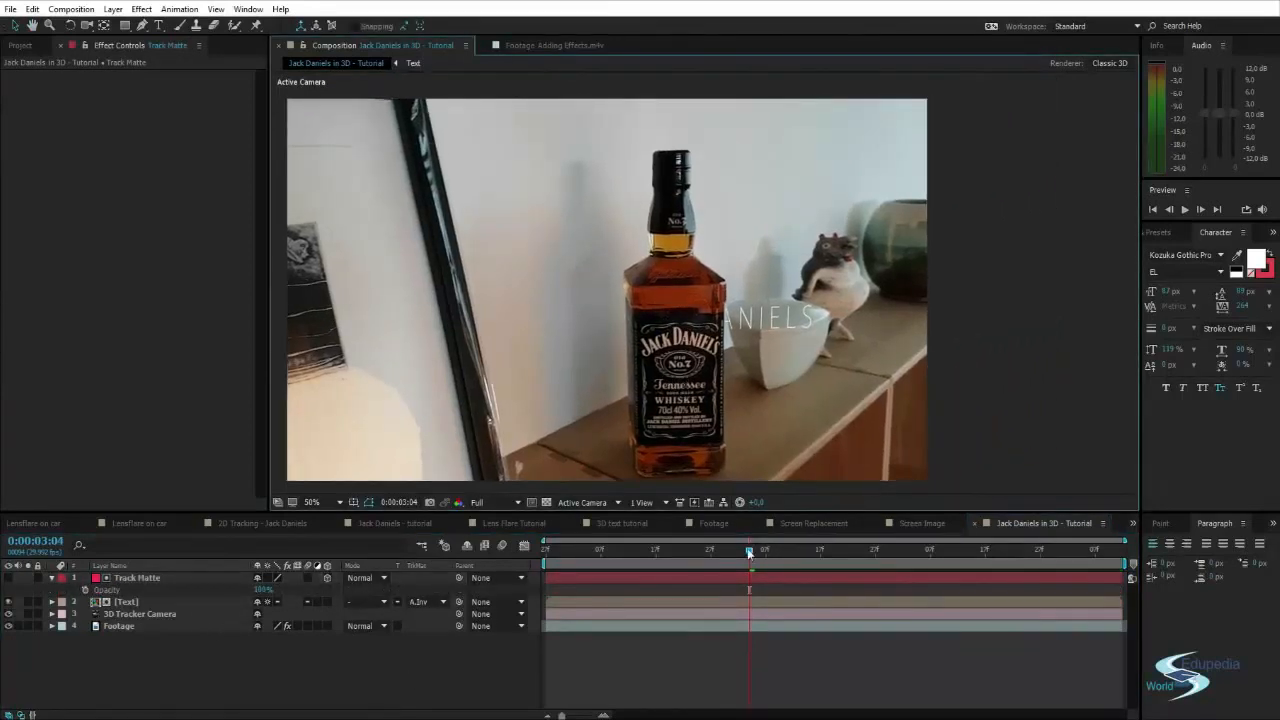
pyautogui.moveTo(749, 551); pyautogui.dragTo(499, 564)
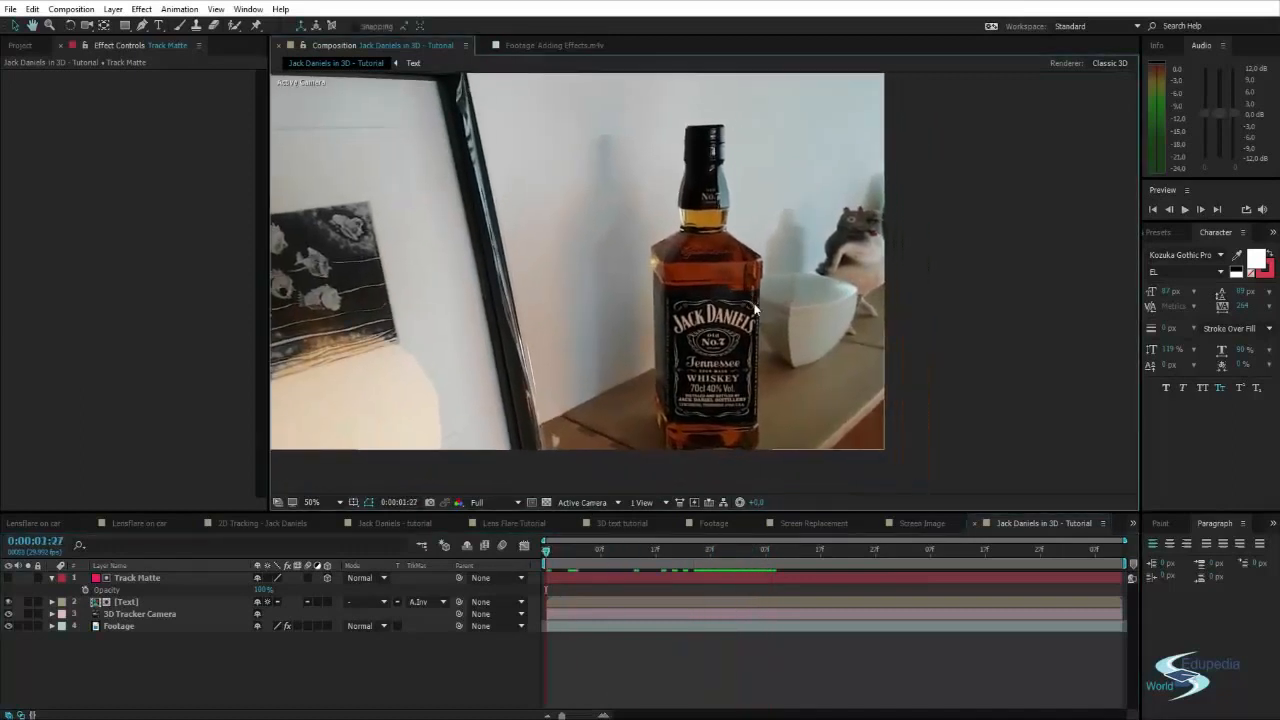
pyautogui.press('space')
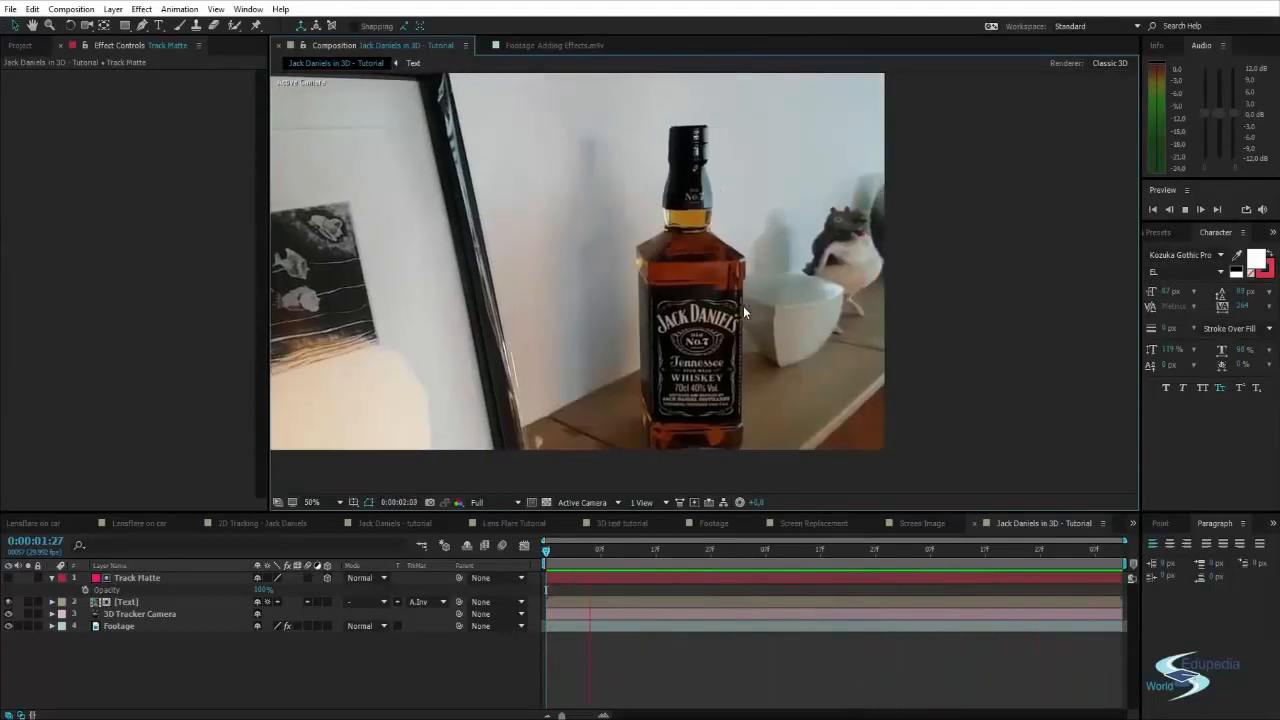
pyautogui.press('space')
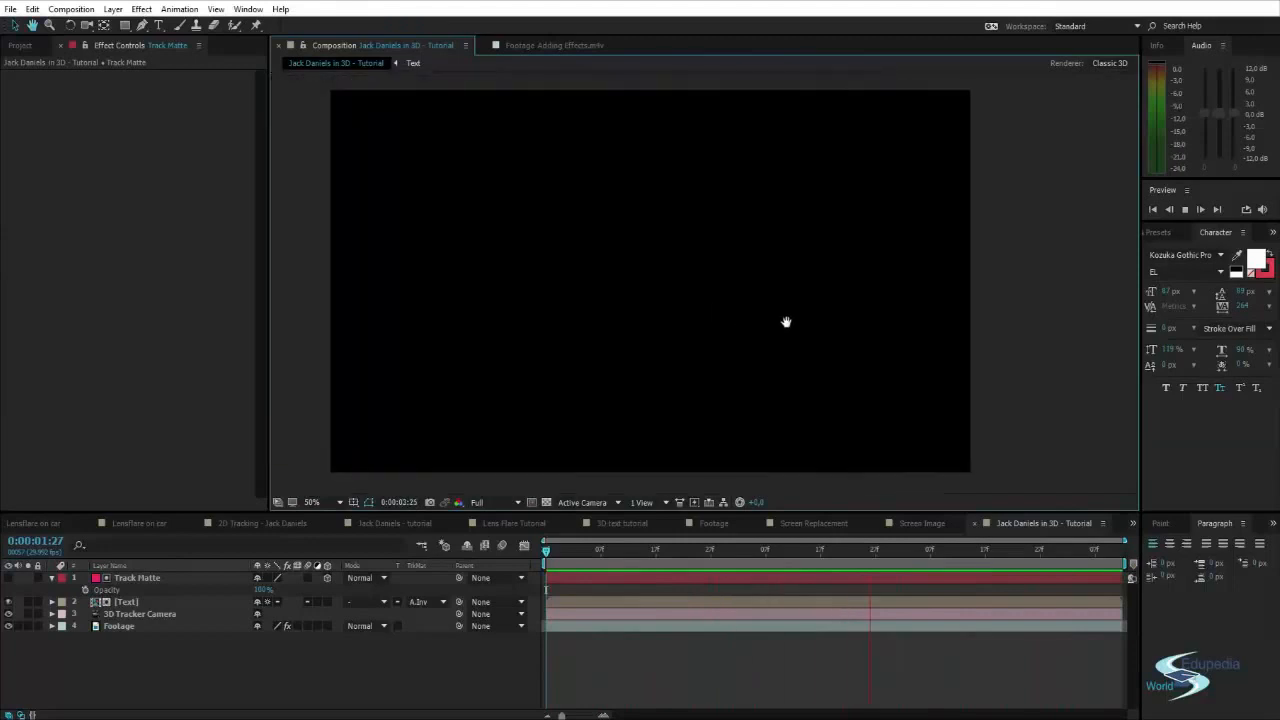
pyautogui.press('space')
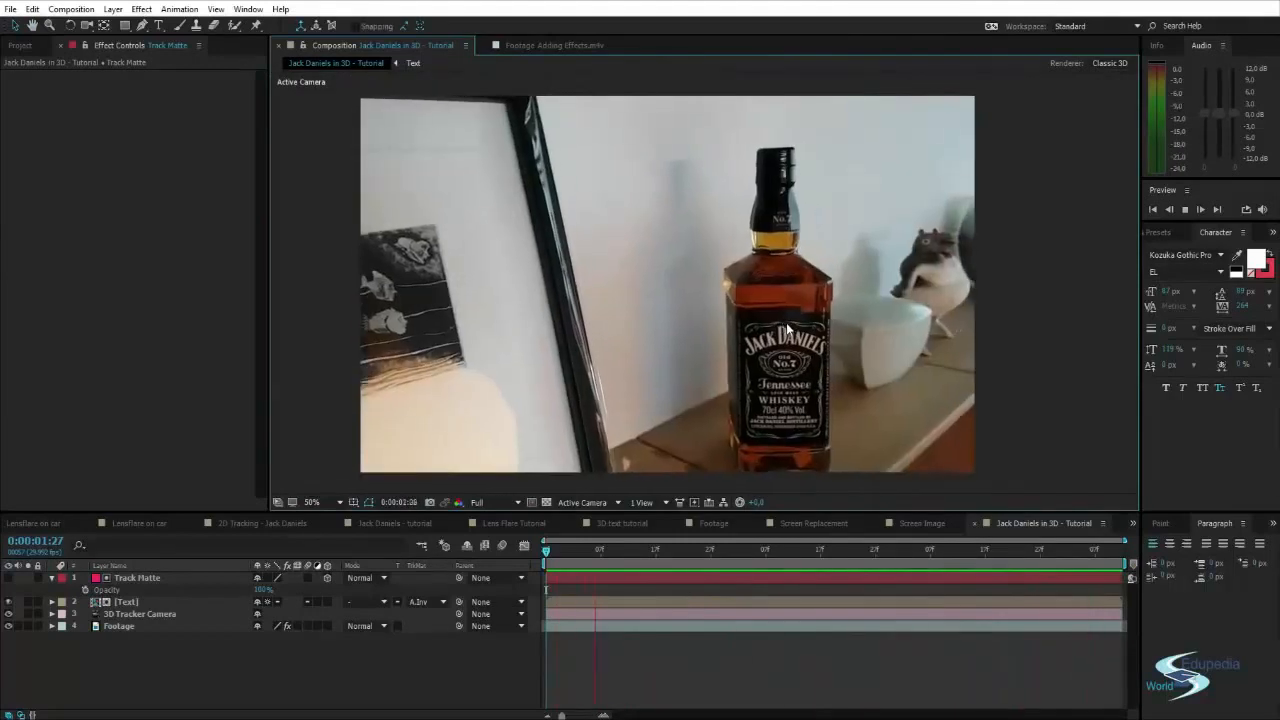